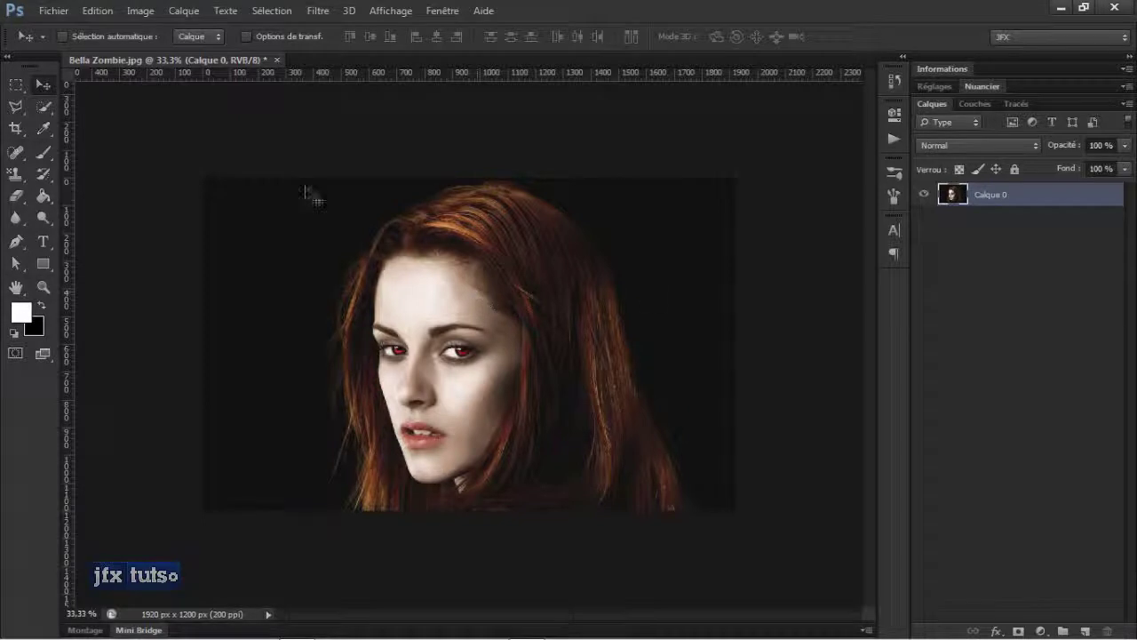
Activate the Burn tool (Outil Densité +) and set its brush size to 84 px.
scroll(422, 377, up, 2)
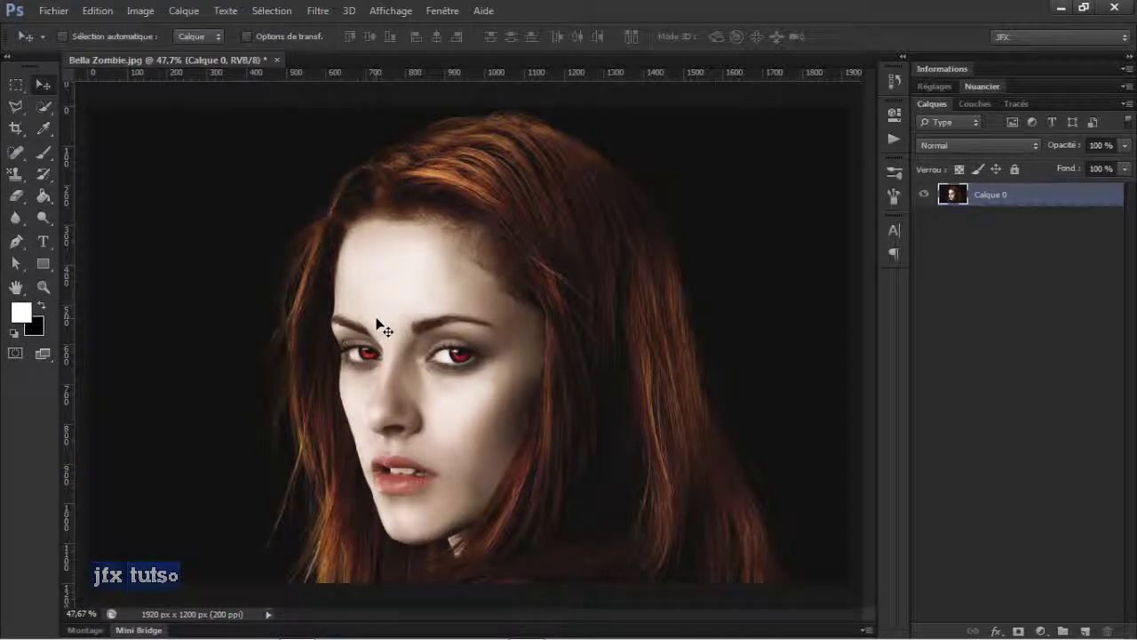
key(b)
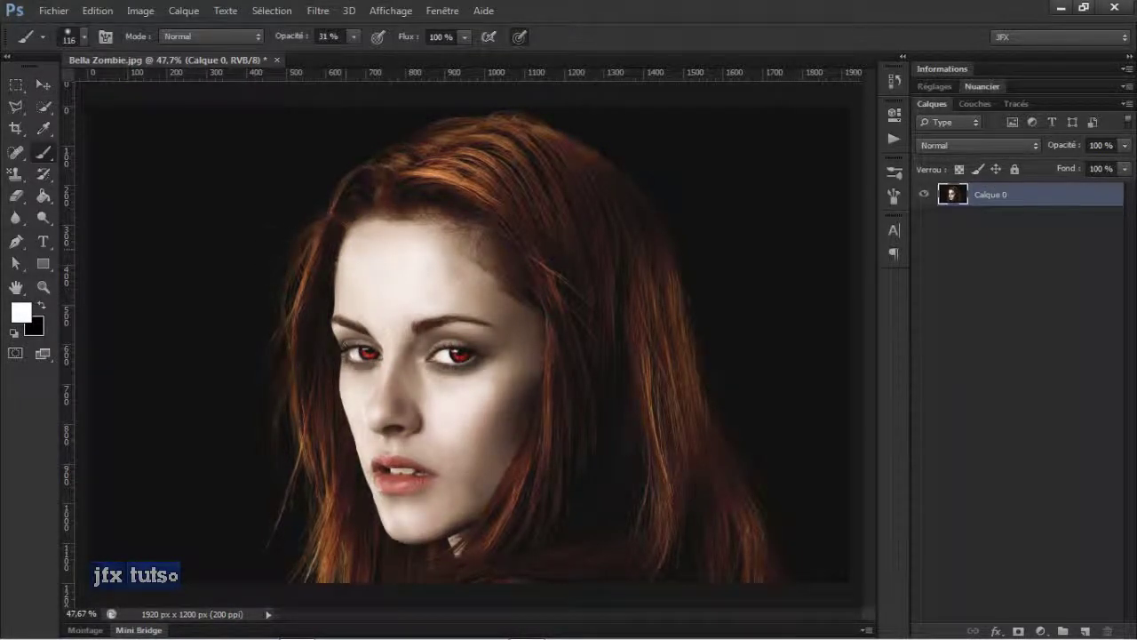
scroll(550, 300, down, 3)
scroll(551, 297, up, 1)
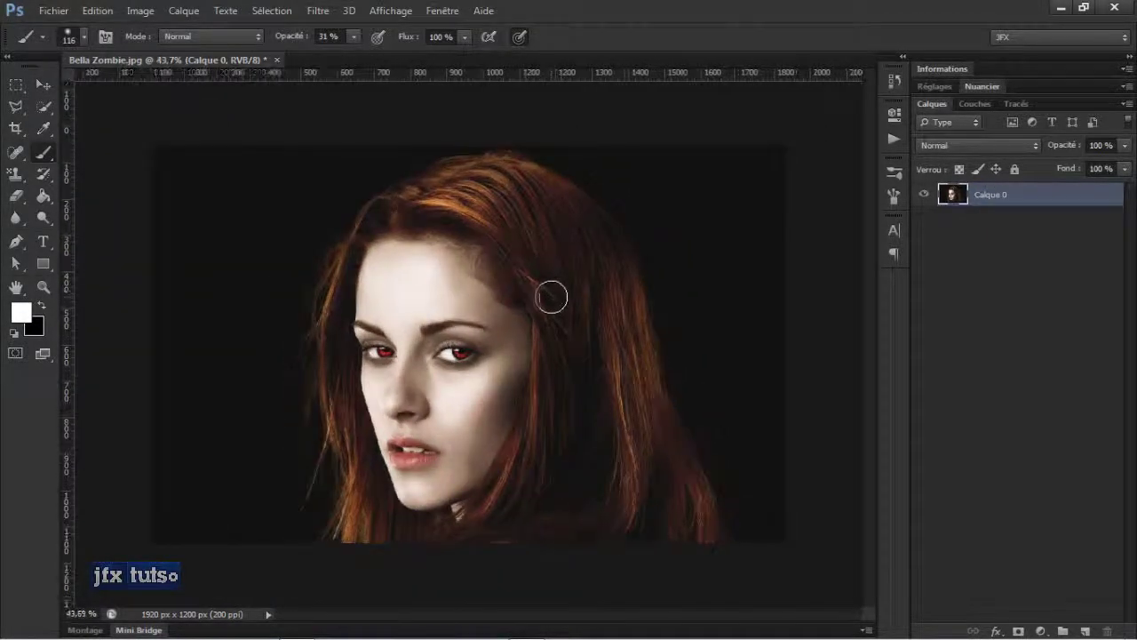
scroll(551, 296, up, 1)
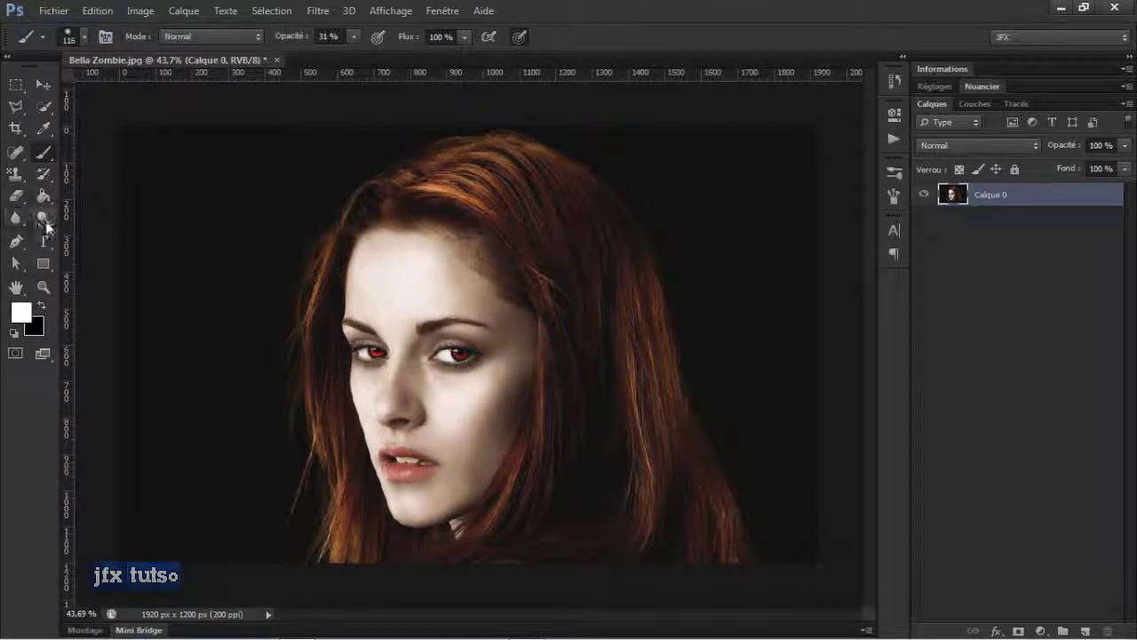
click(47, 220)
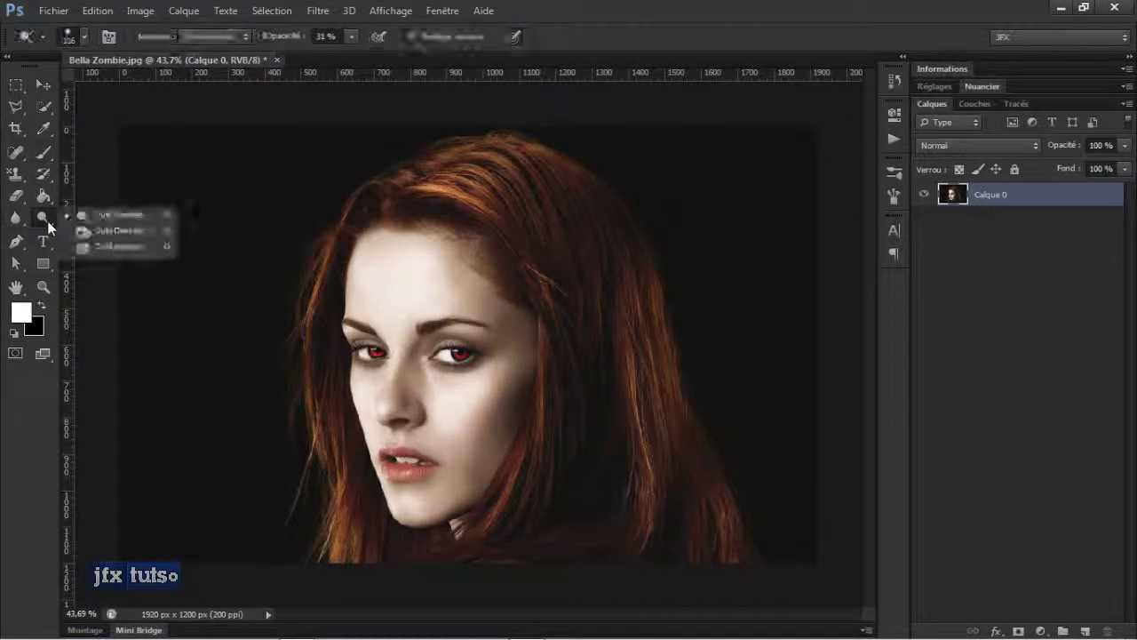
click(125, 230)
right_click(484, 195)
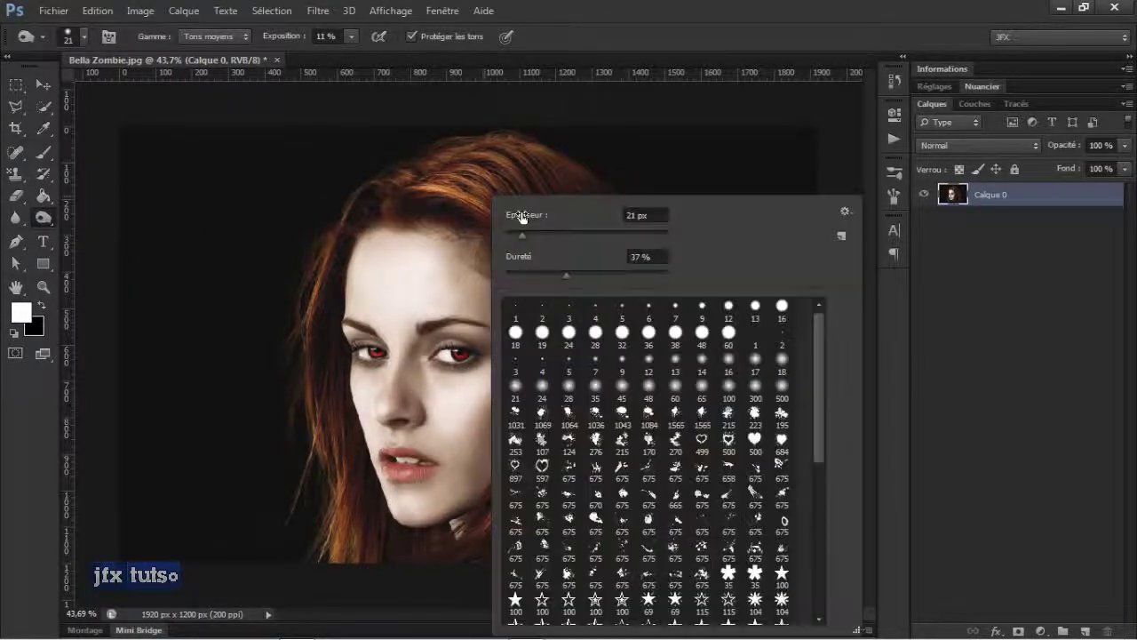
drag(522, 217, 573, 223)
click(475, 179)
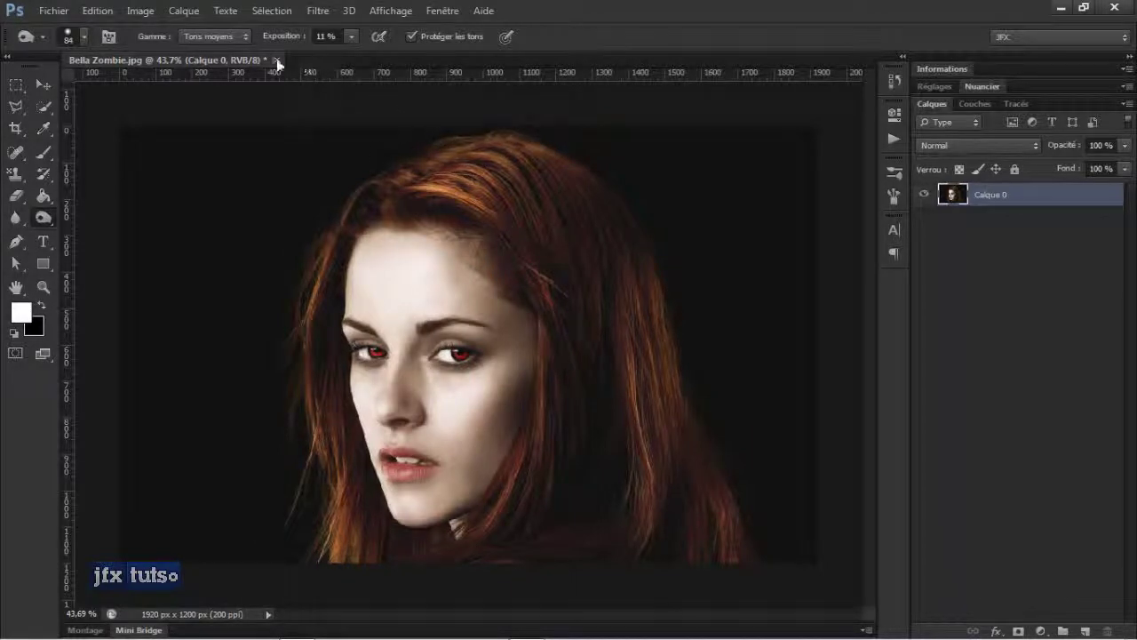
Try burning the hair above the forehead with the tonal range set to Tons clairs.
click(242, 36)
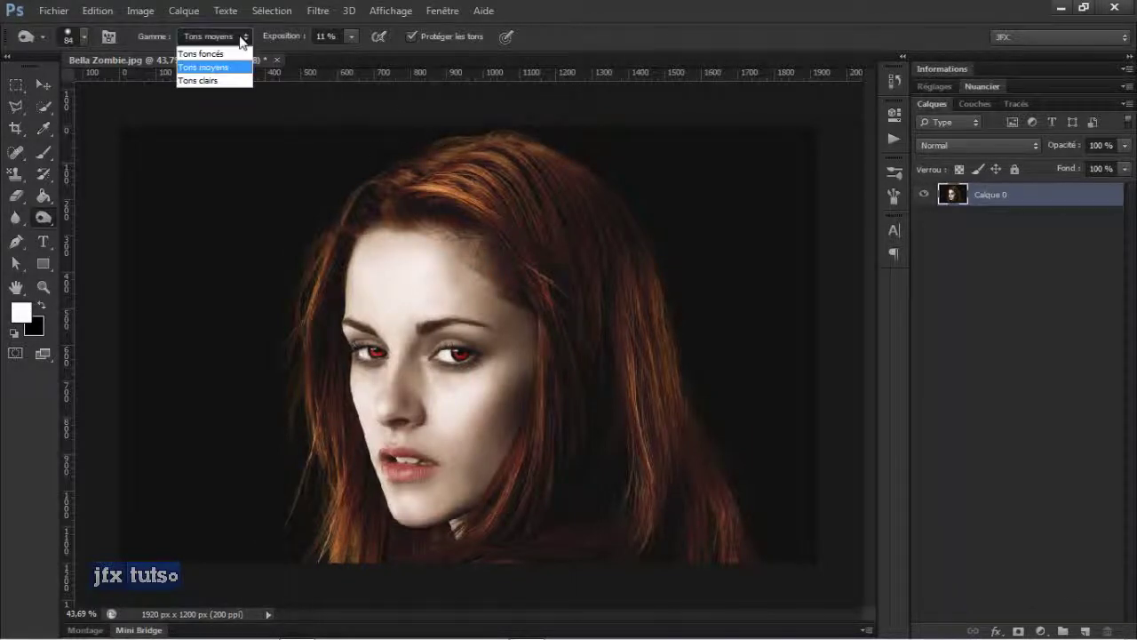
click(229, 81)
mouse_move(471, 185)
mouse_down()
mouse_move(495, 206)
mouse_move(435, 185)
mouse_up()
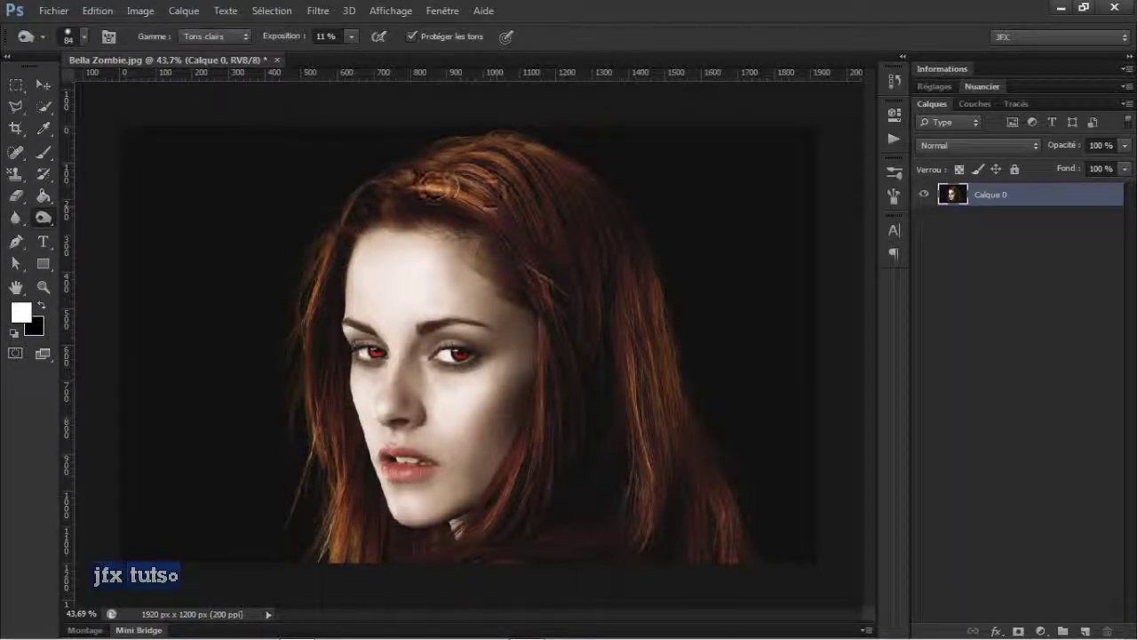
key(ctrl+z)
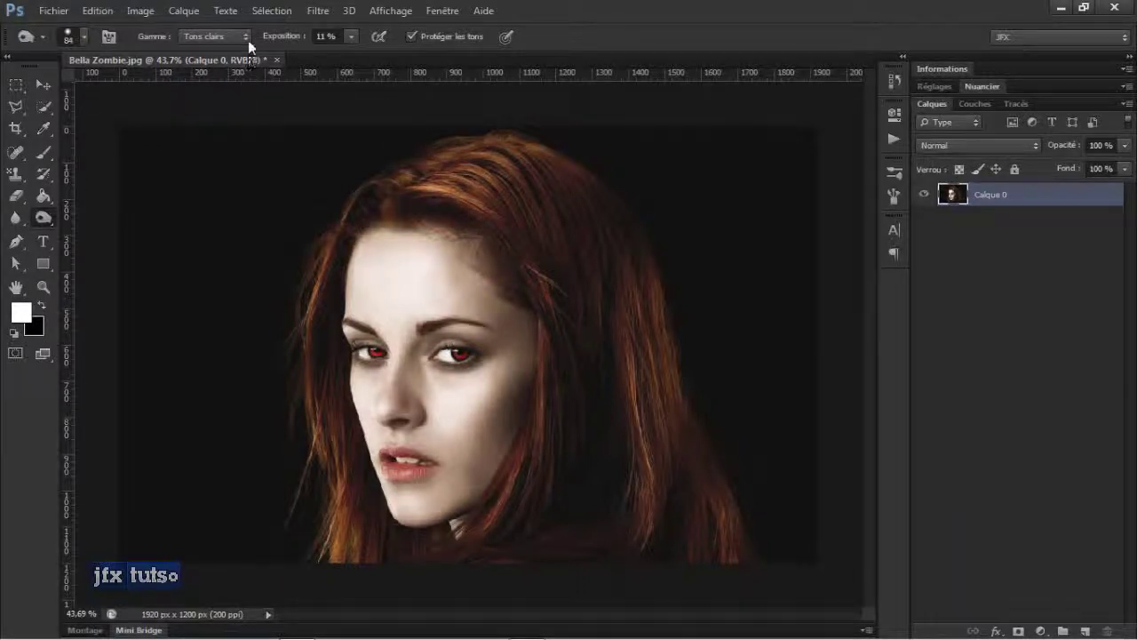
Darken the hair along the hairline and beside the temple using the Burn tool with the Tons moyens range.
click(247, 39)
click(235, 68)
mouse_move(462, 209)
mouse_down()
mouse_move(446, 188)
mouse_move(364, 189)
mouse_move(454, 194)
mouse_move(370, 219)
mouse_up()
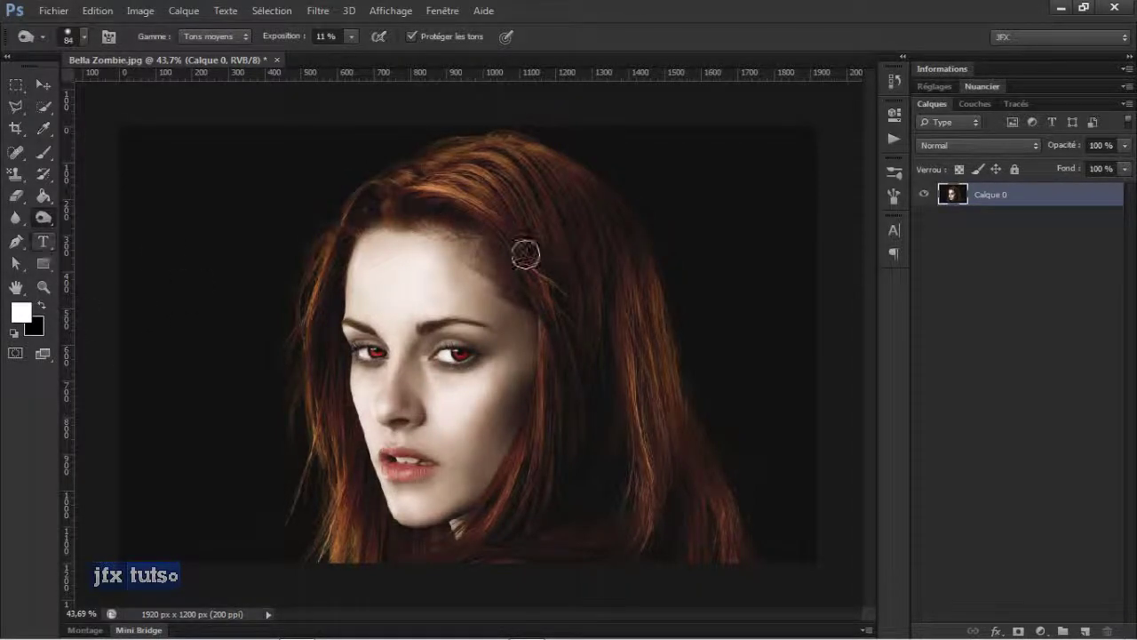
mouse_move(526, 254)
mouse_down()
mouse_move(548, 209)
mouse_move(554, 328)
mouse_up()
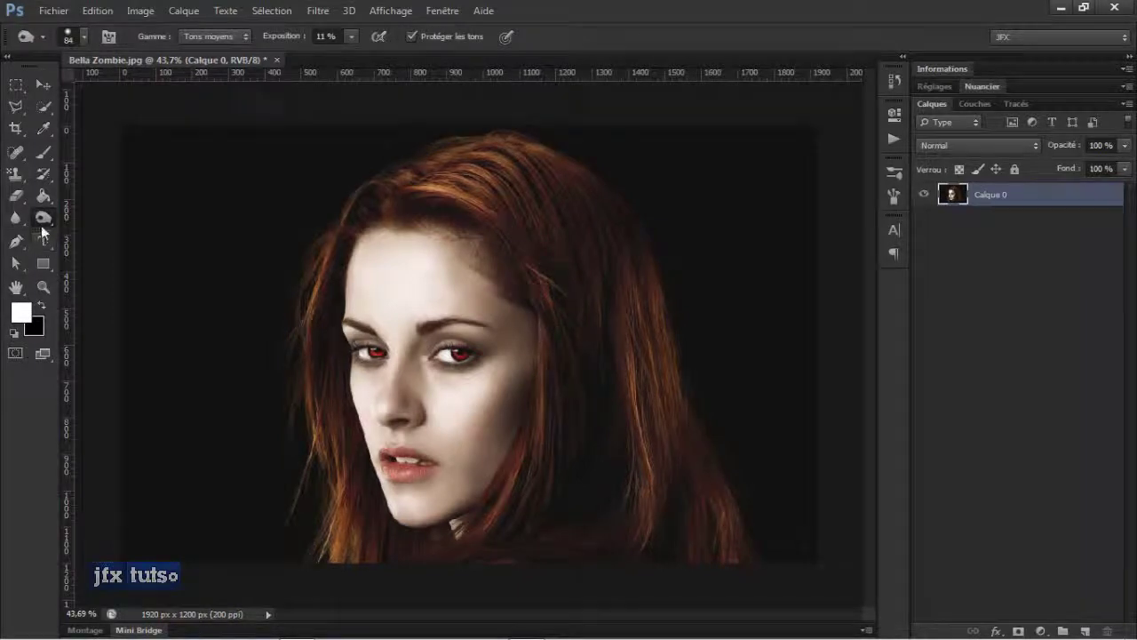
Switch to the Dodge tool (Outil Densité -) and set its brush size to 97 px.
right_click(42, 216)
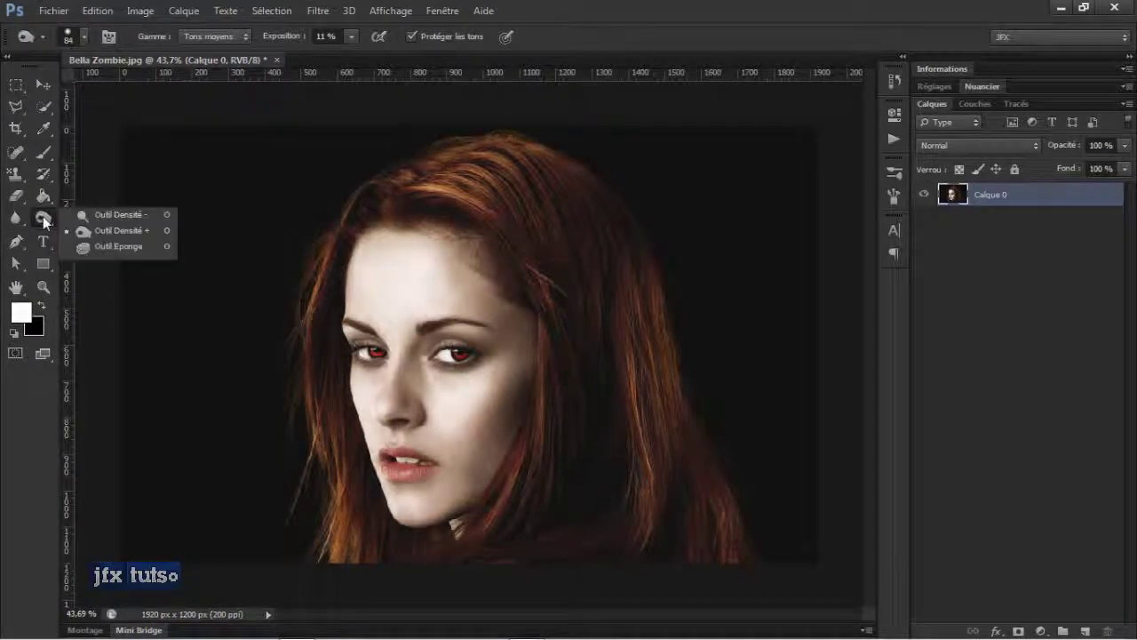
click(108, 214)
right_click(427, 179)
mouse_move(551, 233)
mouse_down()
mouse_move(524, 234)
mouse_move(558, 233)
mouse_up()
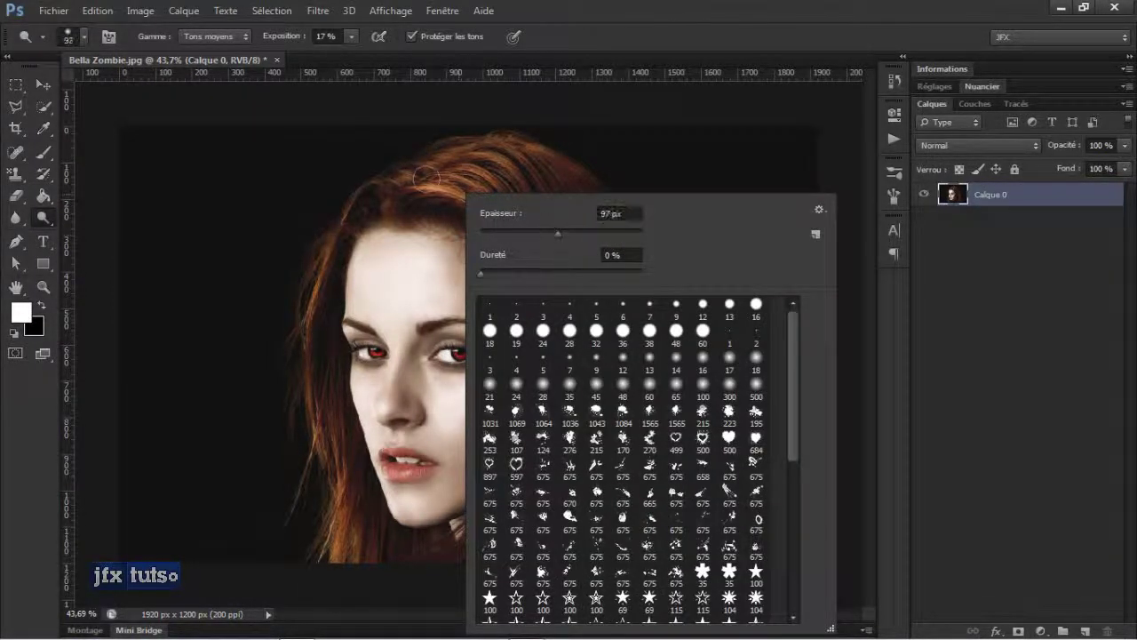
key(Return)
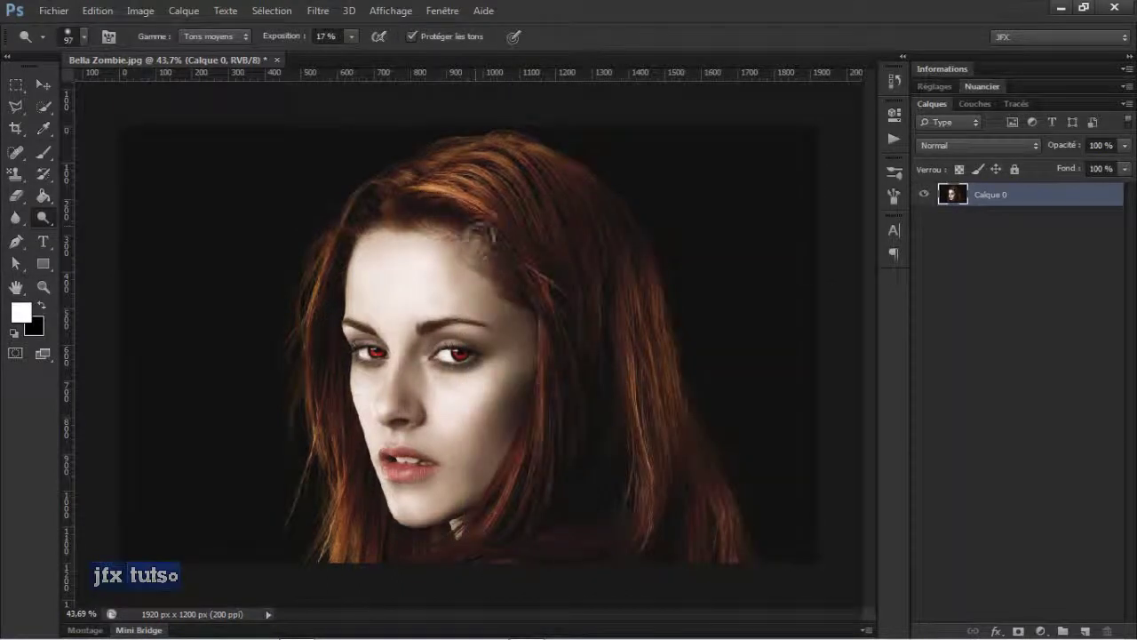
Lighten the hair at the temple and along the strands on both sides of the face, undoing the last stroke at the crown.
mouse_move(485, 231)
mouse_down()
mouse_move(465, 203)
mouse_move(507, 233)
mouse_move(473, 206)
mouse_move(455, 130)
mouse_move(475, 256)
mouse_up()
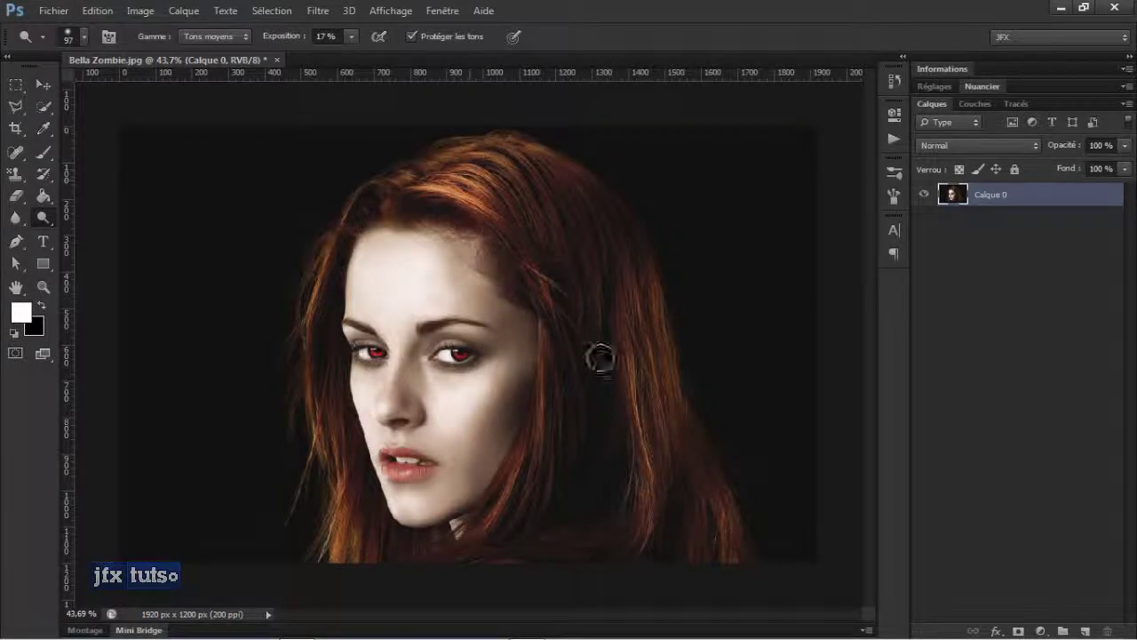
mouse_move(634, 337)
mouse_down()
mouse_move(659, 448)
mouse_move(645, 338)
mouse_move(645, 405)
mouse_move(640, 369)
mouse_up()
mouse_move(262, 264)
mouse_down()
mouse_move(322, 283)
mouse_move(299, 268)
mouse_move(298, 332)
mouse_move(286, 355)
mouse_move(300, 280)
mouse_move(326, 542)
mouse_move(338, 518)
mouse_move(343, 535)
mouse_move(381, 534)
mouse_up()
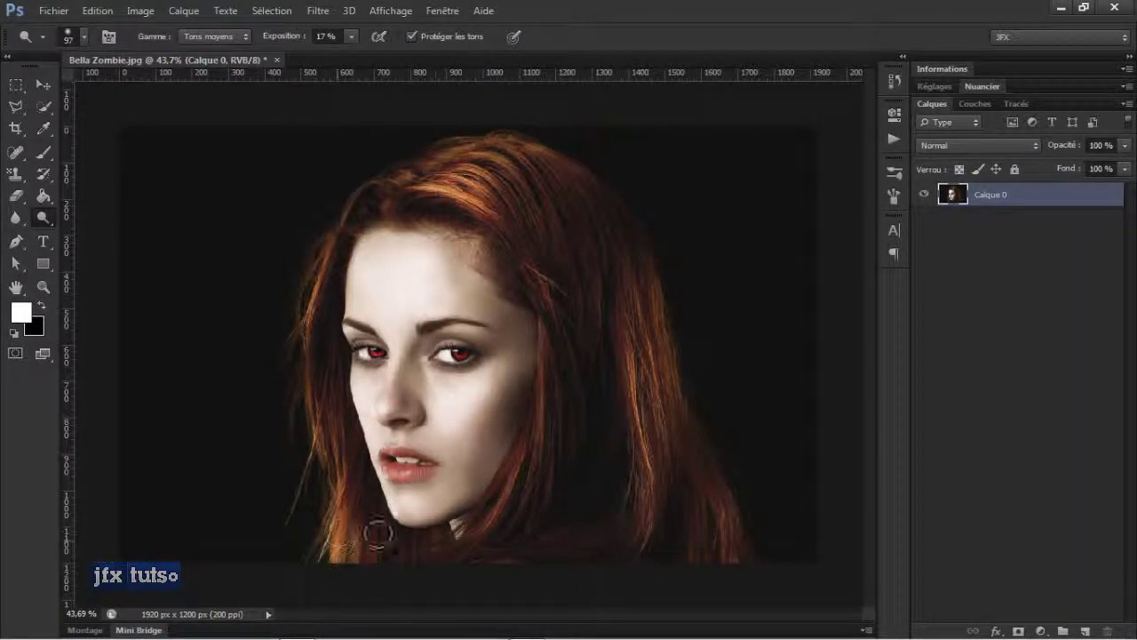
mouse_move(574, 444)
mouse_down()
mouse_move(549, 381)
mouse_move(543, 478)
mouse_move(534, 435)
mouse_move(544, 492)
mouse_move(548, 439)
mouse_up()
mouse_move(711, 521)
mouse_down()
mouse_move(718, 570)
mouse_move(719, 500)
mouse_up()
mouse_move(437, 178)
mouse_down()
mouse_move(444, 165)
mouse_move(431, 176)
mouse_up()
key(ctrl+z)
key(ctrl+shift+s)
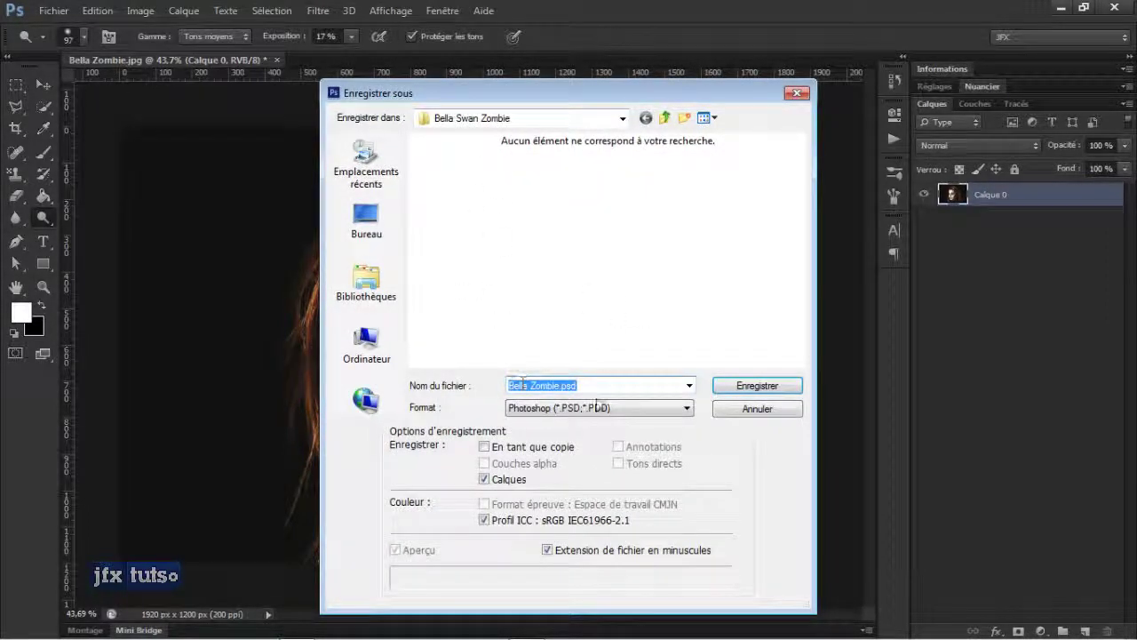
click(683, 408)
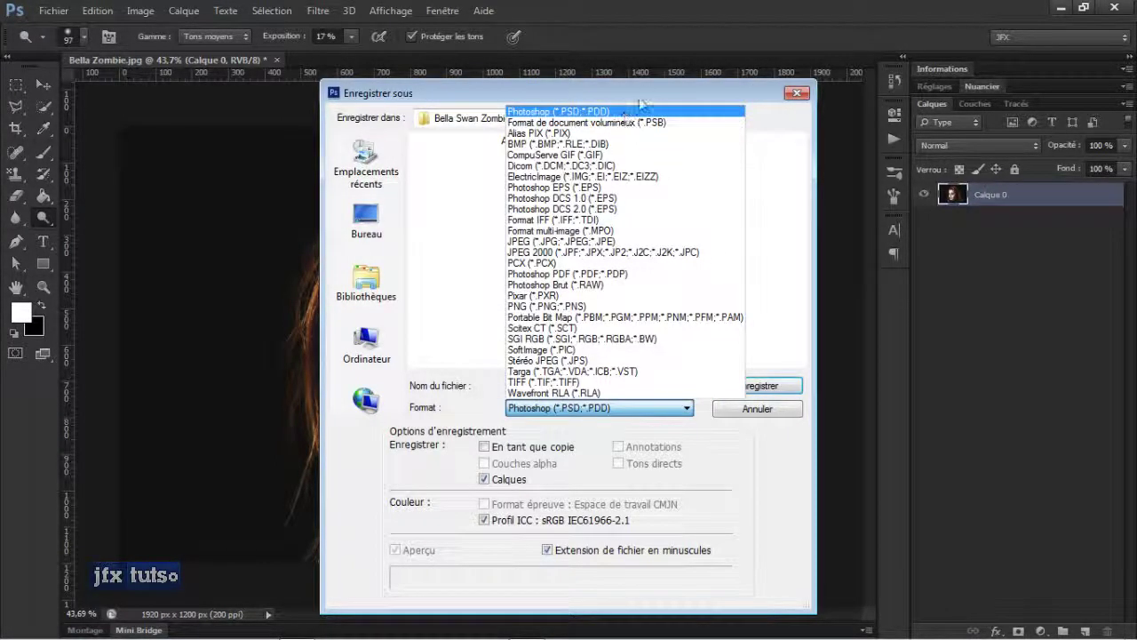
click(740, 89)
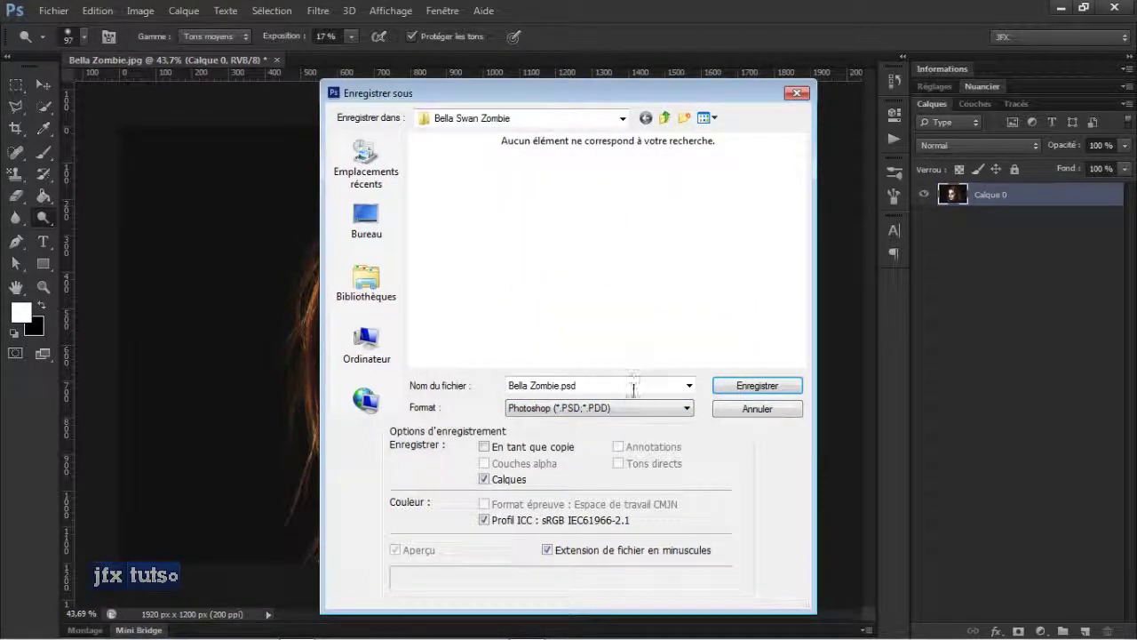
click(534, 408)
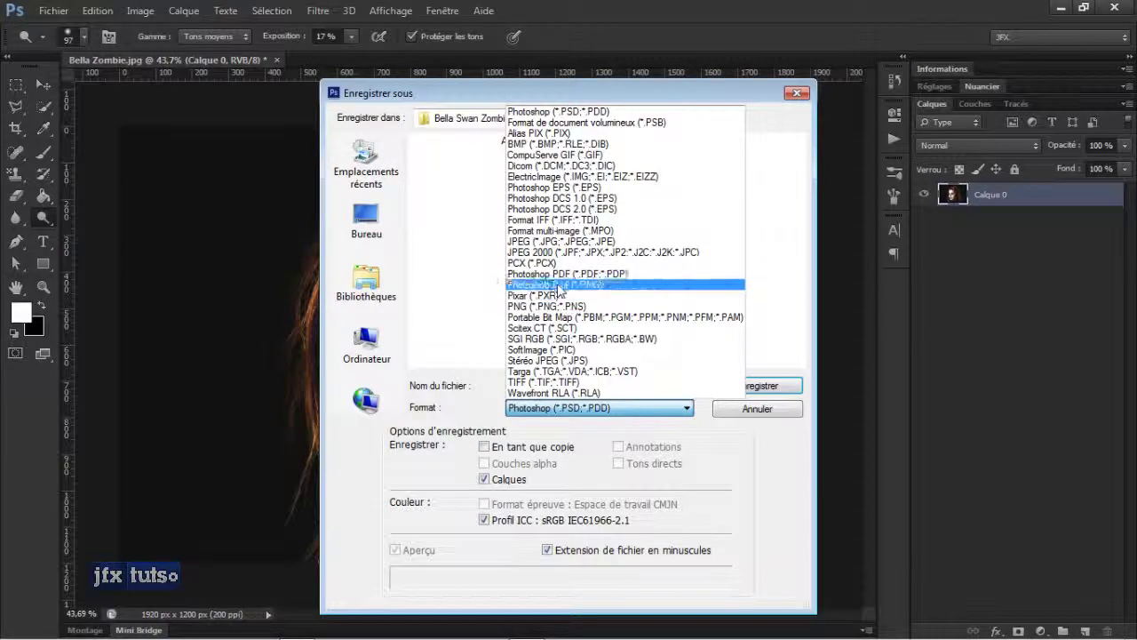
click(573, 428)
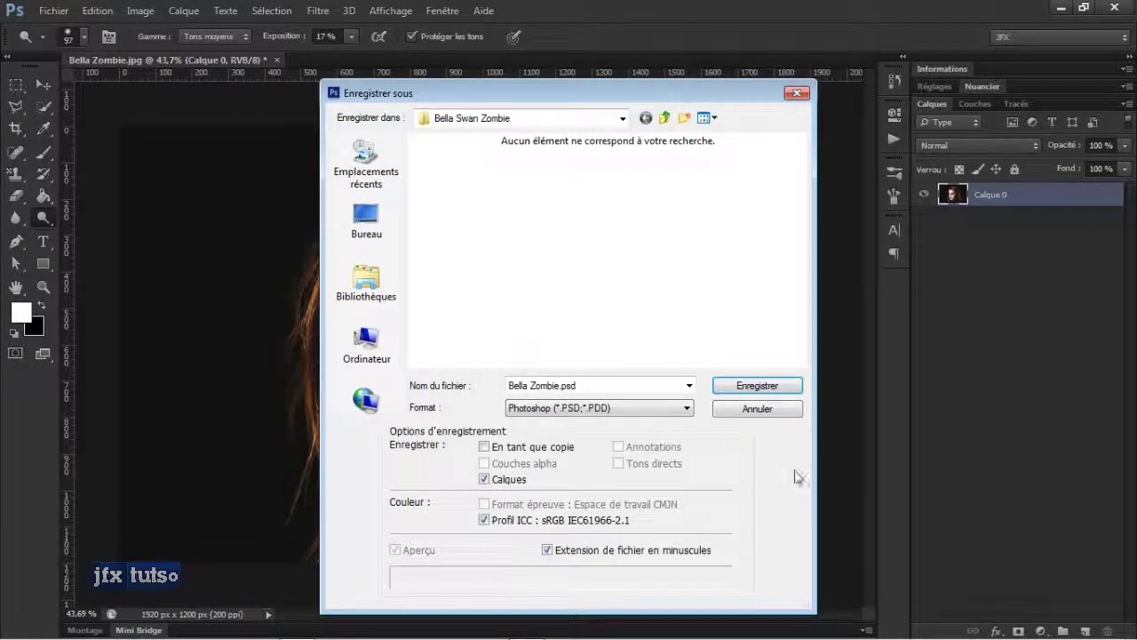
click(769, 414)
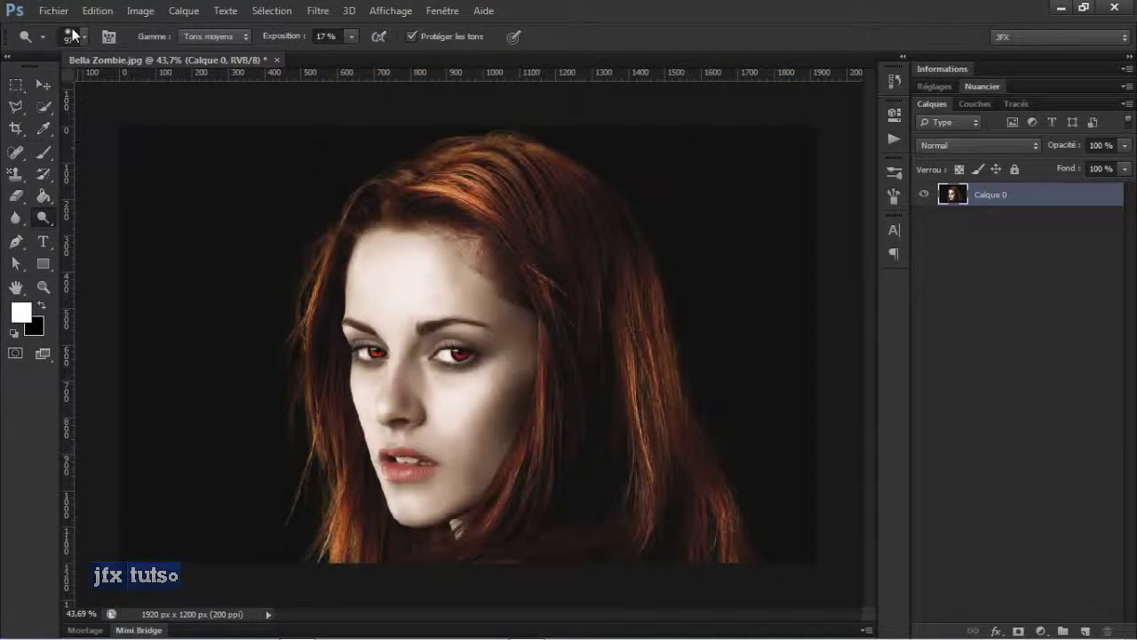
Save a copy of the image in JPEG format as Bella Zombie copie copie.jpg in the Bella Swan Zombie folder.
click(68, 14)
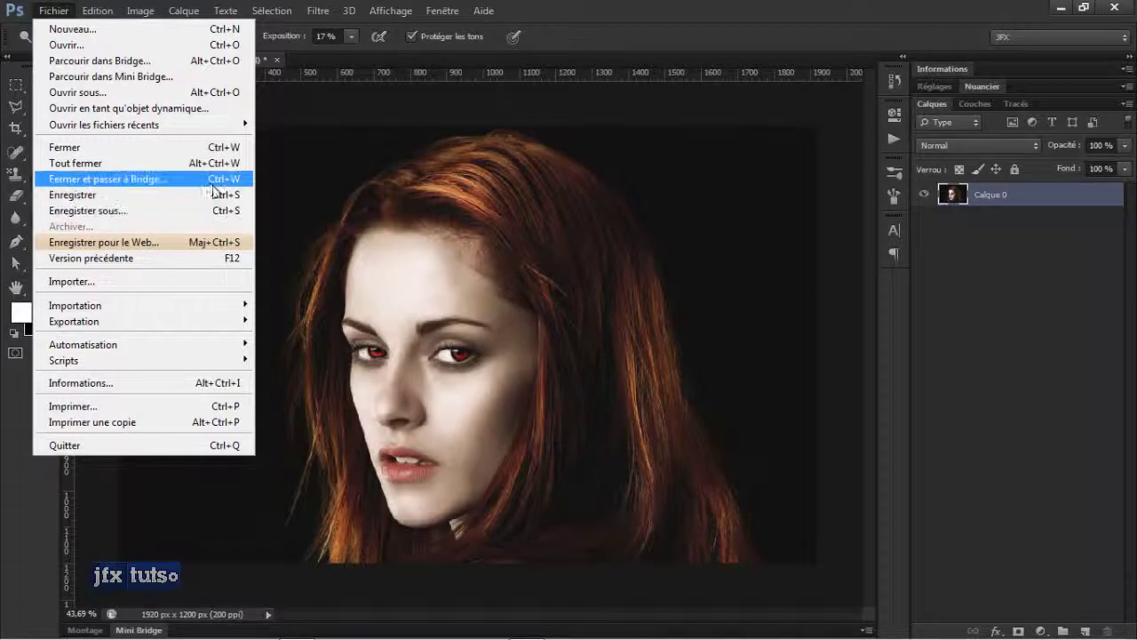
click(512, 223)
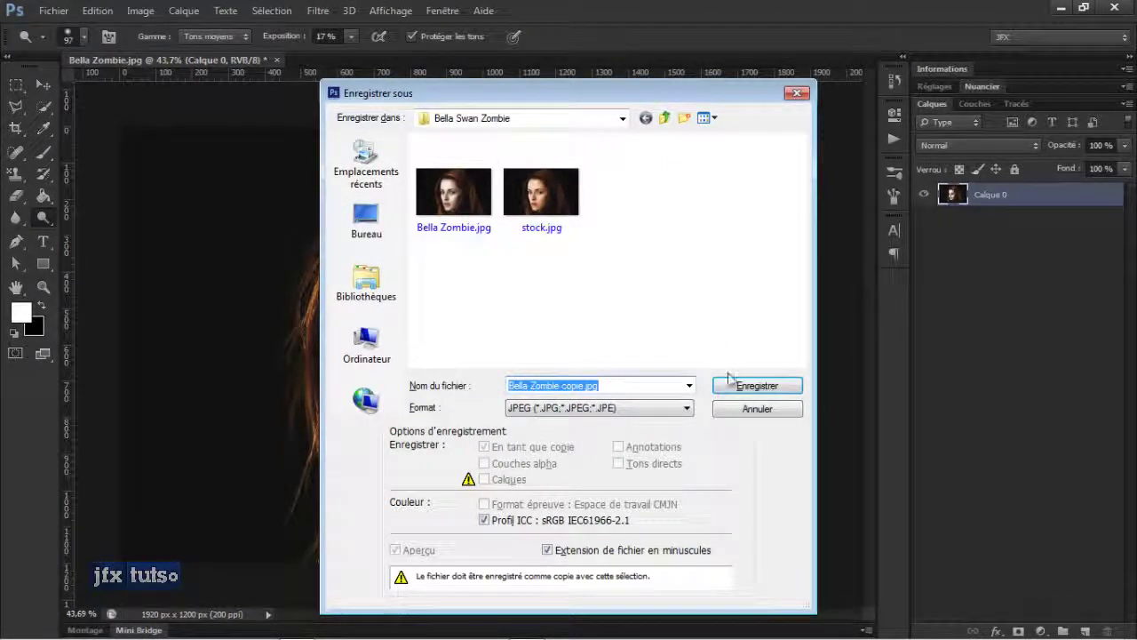
click(573, 411)
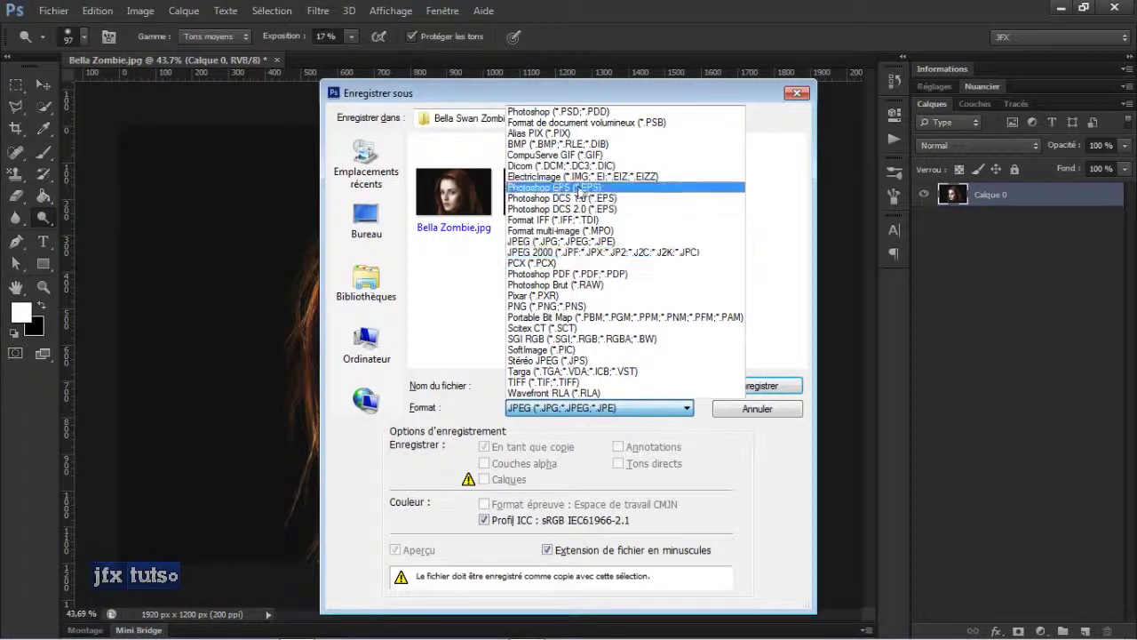
click(573, 307)
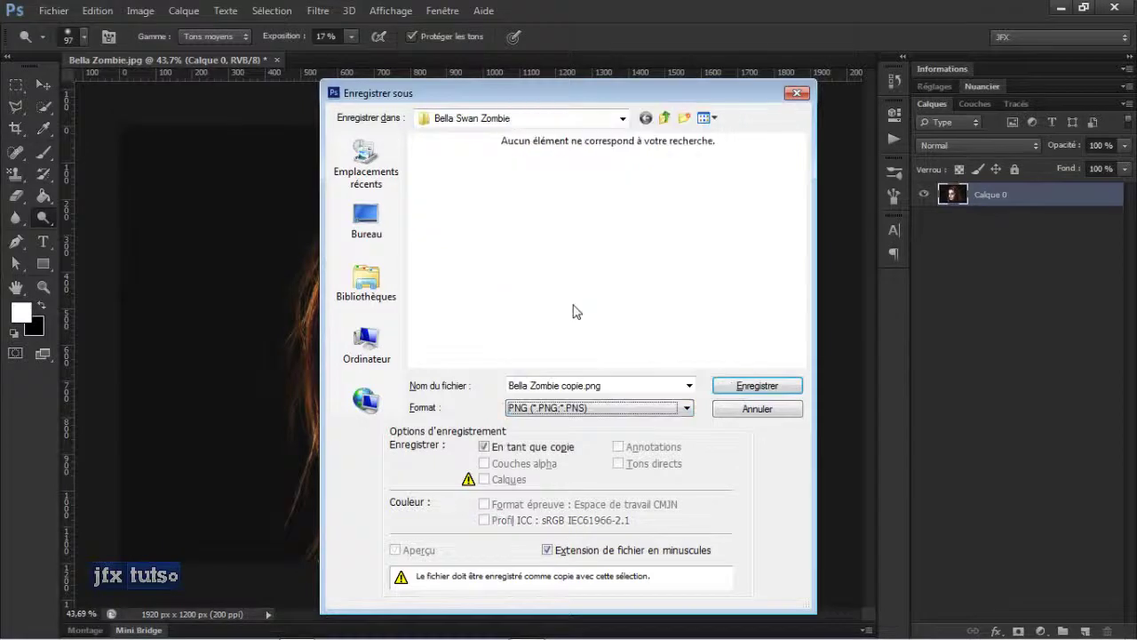
click(586, 411)
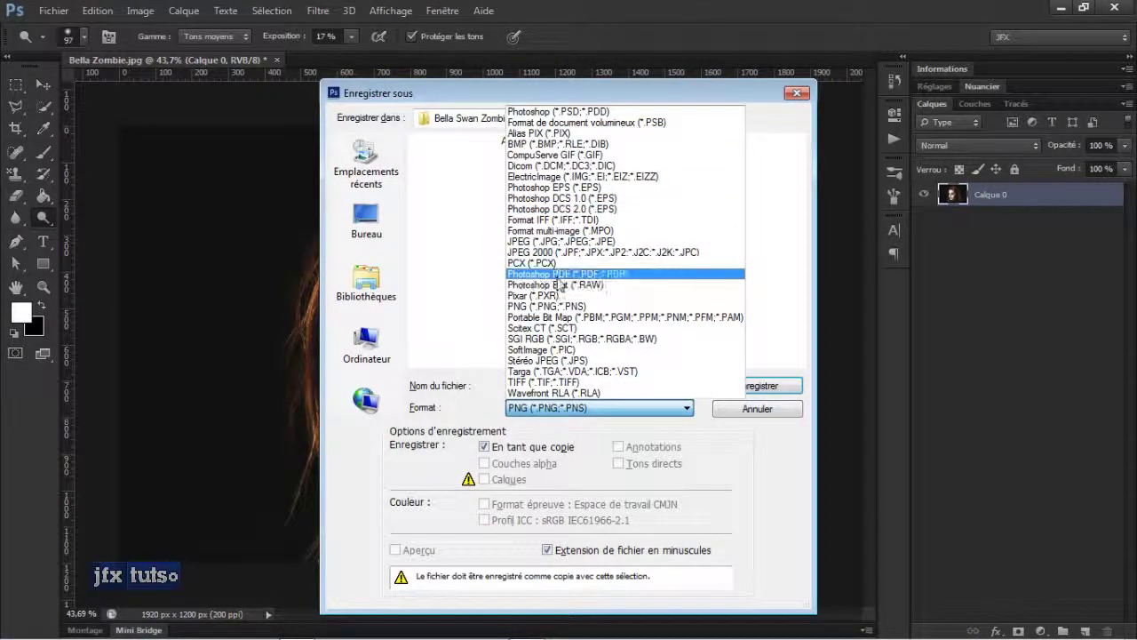
click(563, 241)
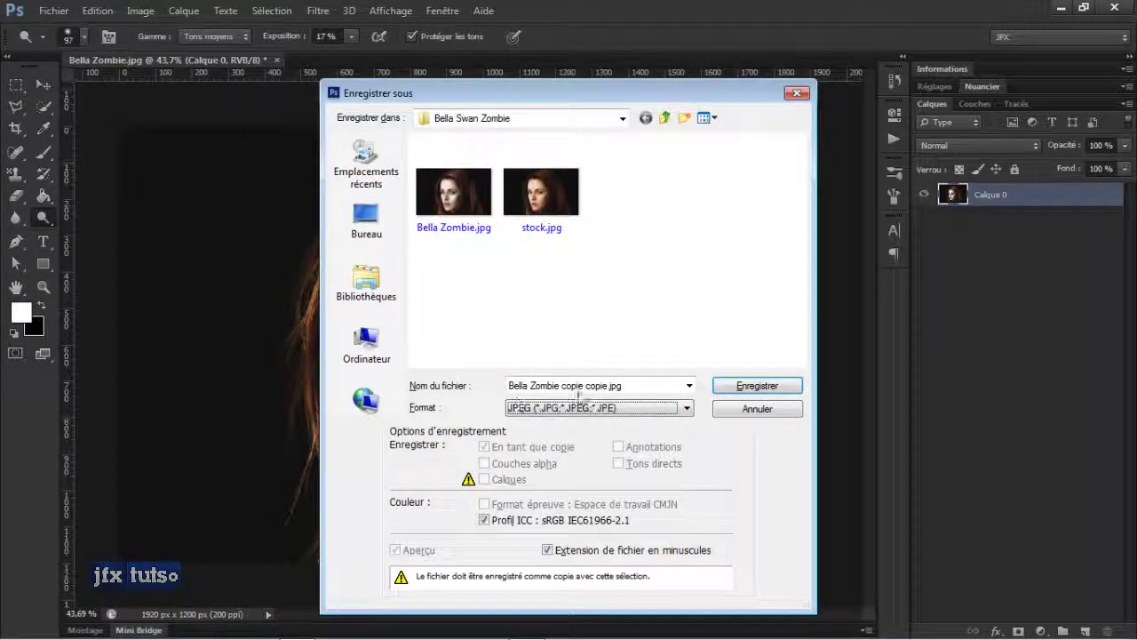
click(740, 386)
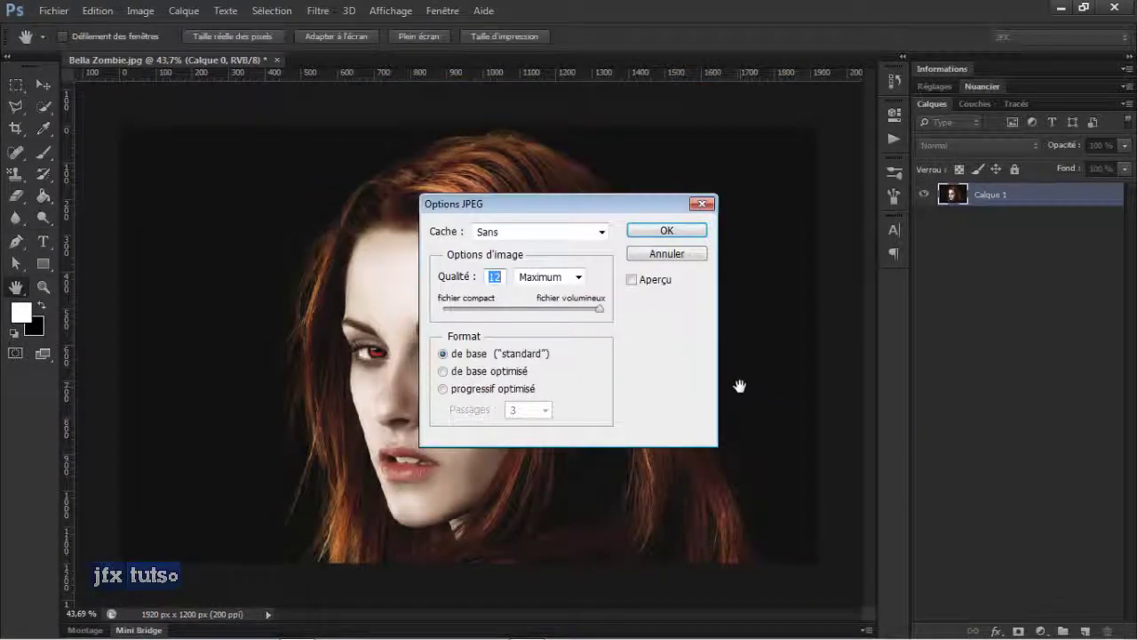
Turn on the JPEG preview and try quality 4 and the most compact setting before returning the quality to 12 (Maximum).
drag(477, 210, 526, 159)
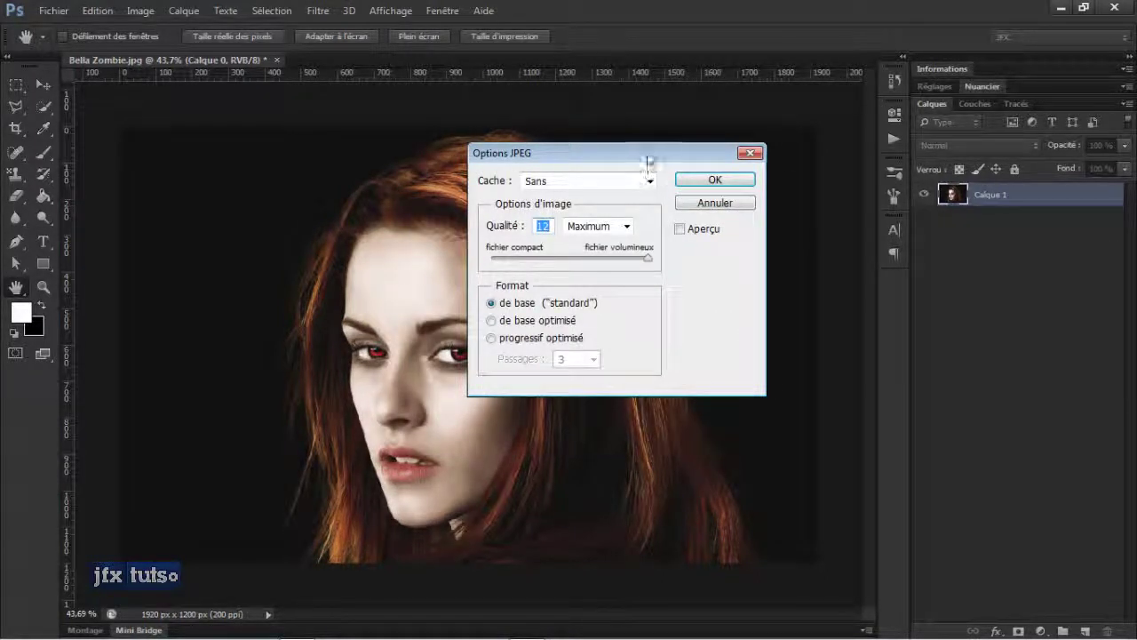
mouse_move(630, 157)
mouse_down()
mouse_move(622, 152)
mouse_move(628, 171)
mouse_up()
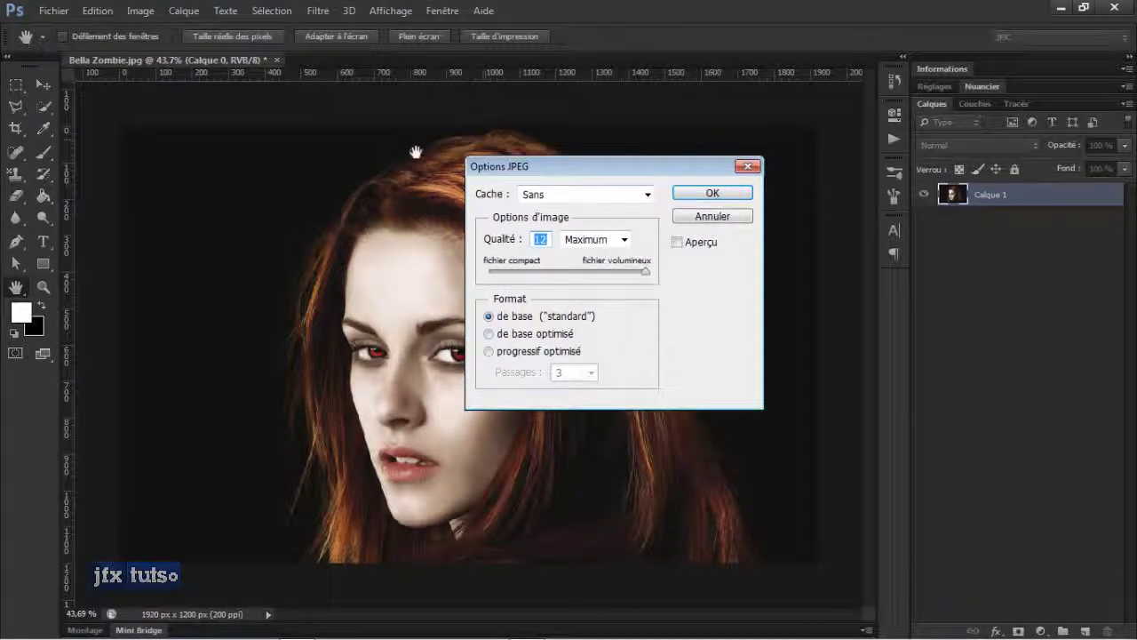
drag(544, 173, 556, 151)
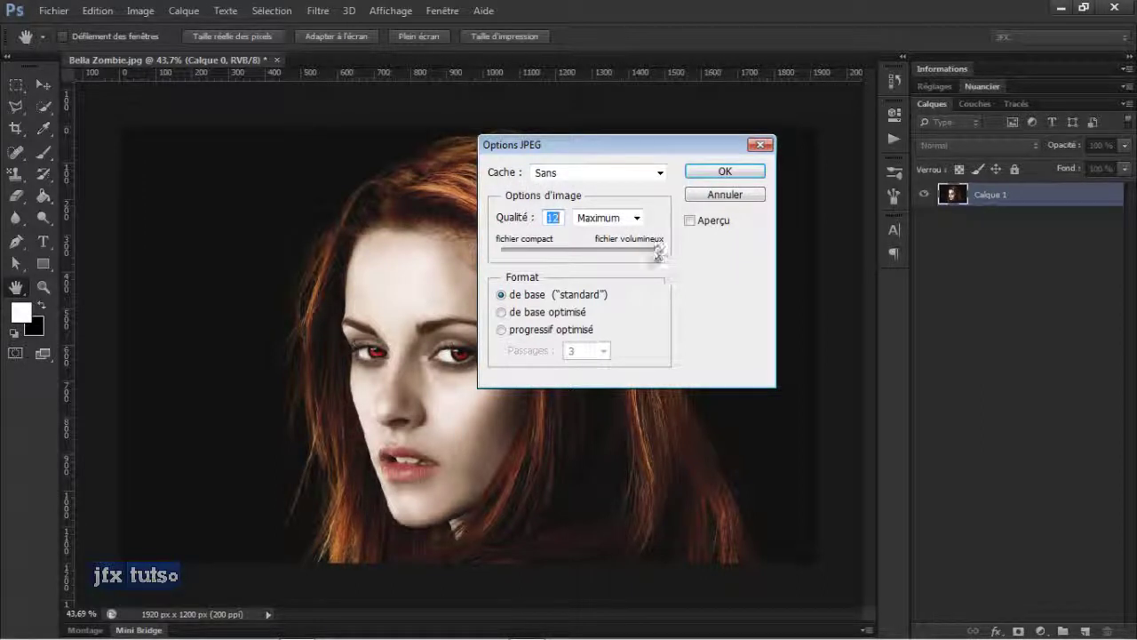
mouse_move(640, 258)
mouse_down()
mouse_move(554, 252)
mouse_move(656, 255)
mouse_up()
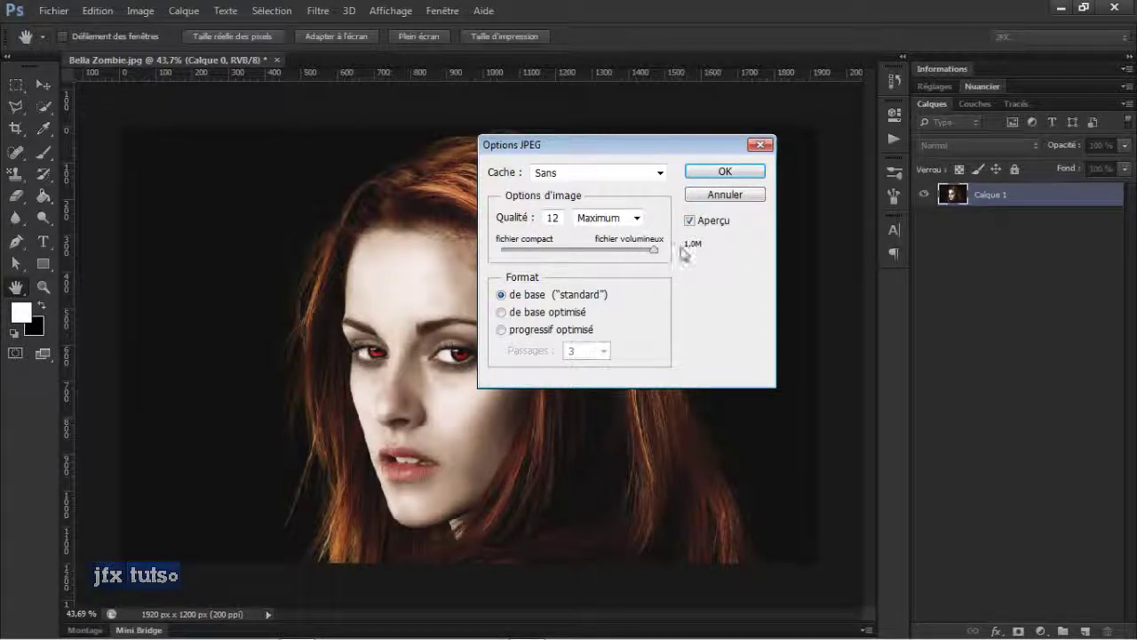
drag(654, 253, 541, 256)
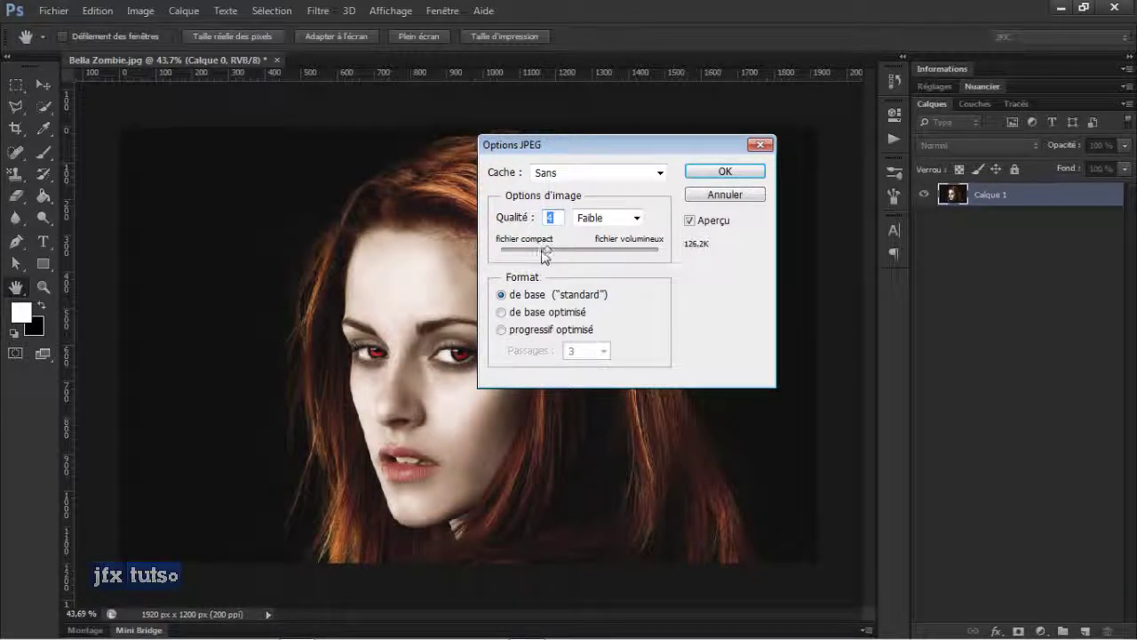
drag(545, 255, 454, 255)
drag(501, 250, 659, 250)
Try the "de base optimisé" and "progressif optimisé" JPEG formats, return to "de base (standard)", and cancel the JPEG options.
click(501, 312)
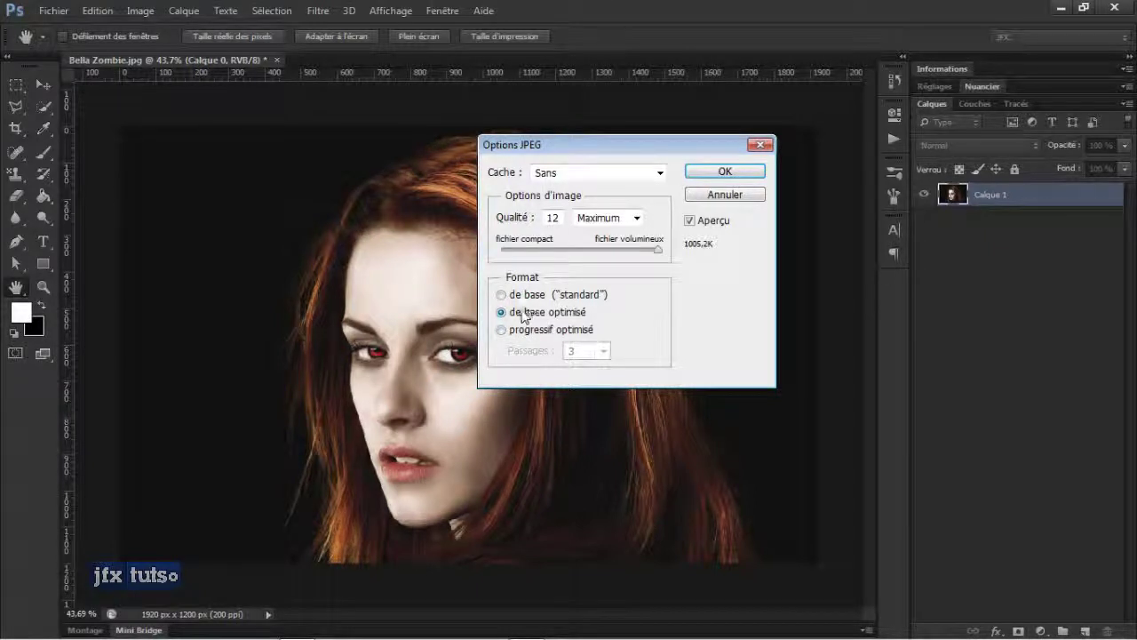
click(503, 331)
click(589, 355)
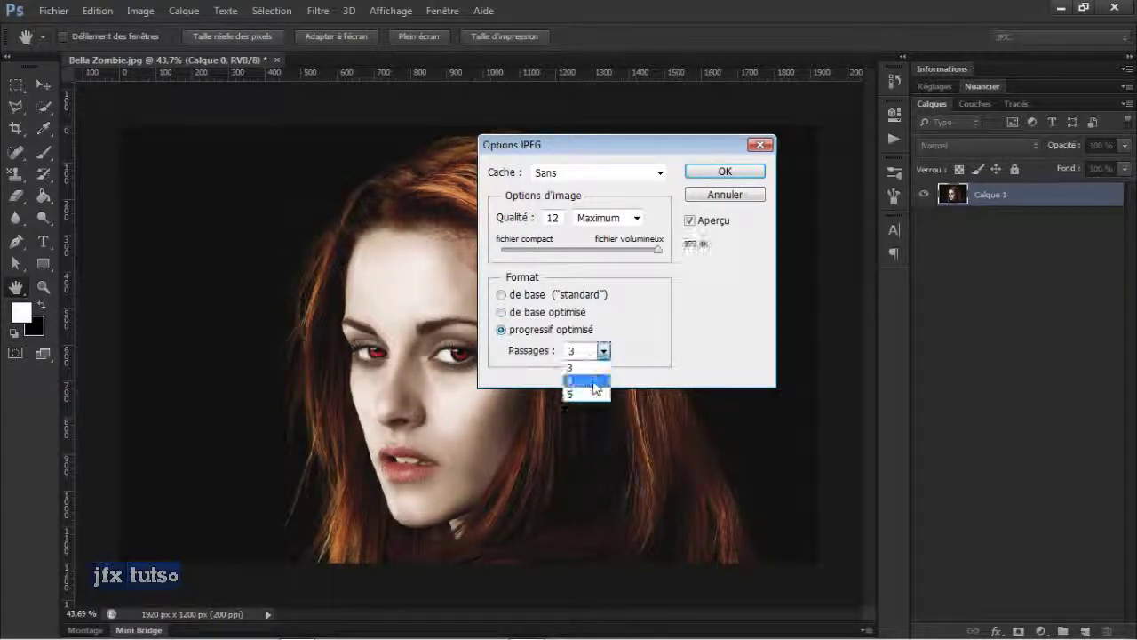
click(592, 393)
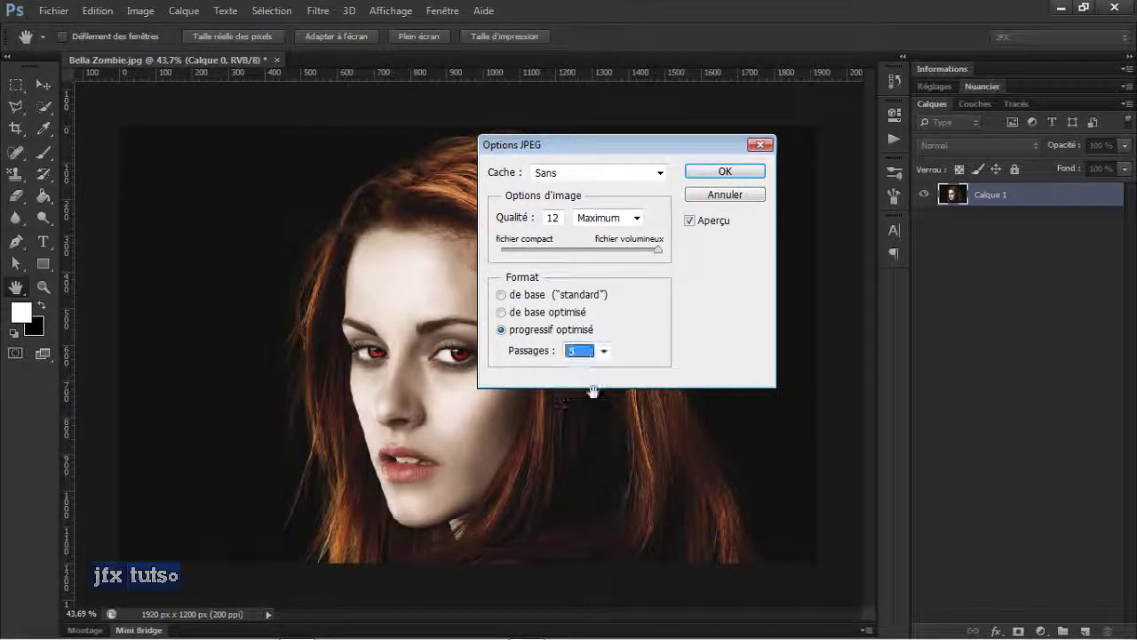
click(523, 296)
click(722, 195)
key(o)
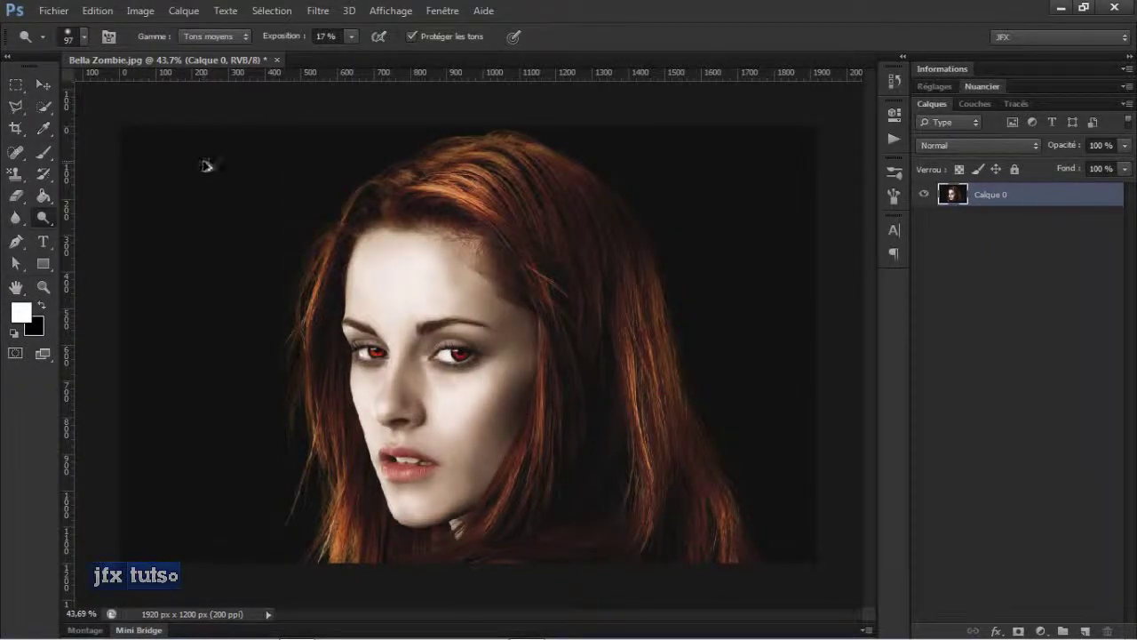
Start saving the image as the PNG copy Bella Zombie copie.png, look over the PNG compression and interlacing options, and cancel.
key(ctrl+shift+s)
click(687, 408)
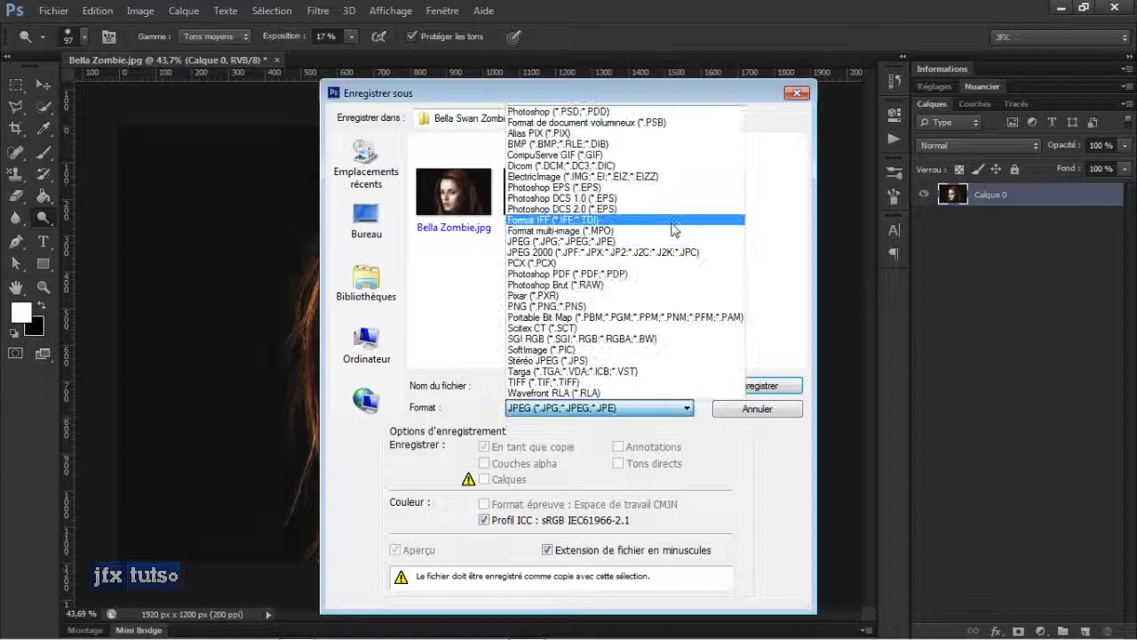
click(608, 307)
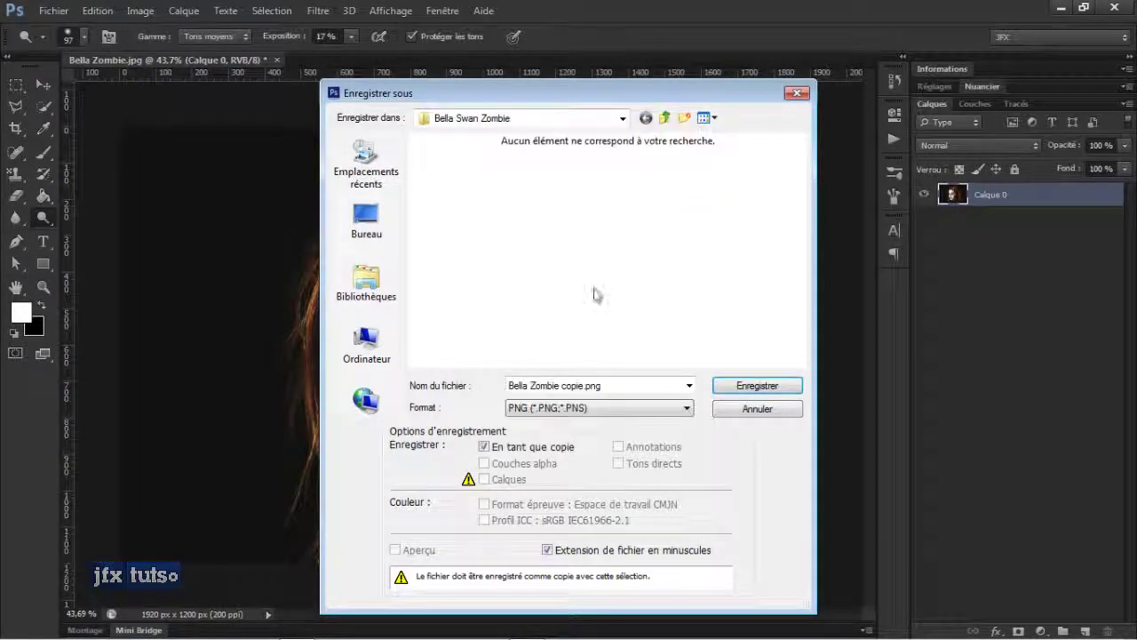
click(725, 388)
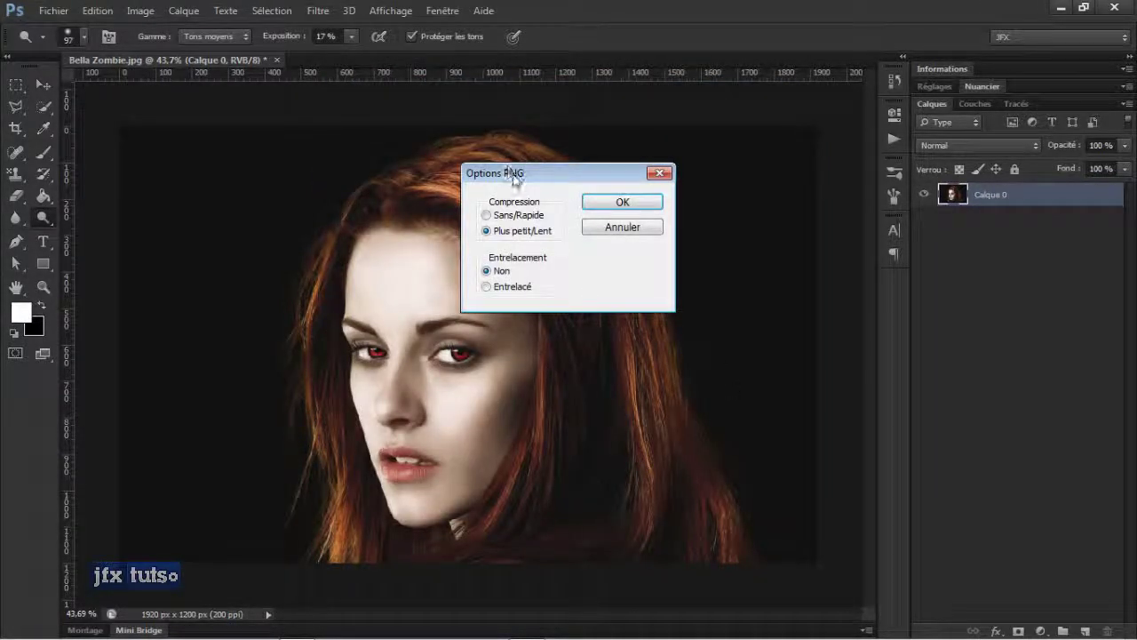
drag(511, 170, 625, 149)
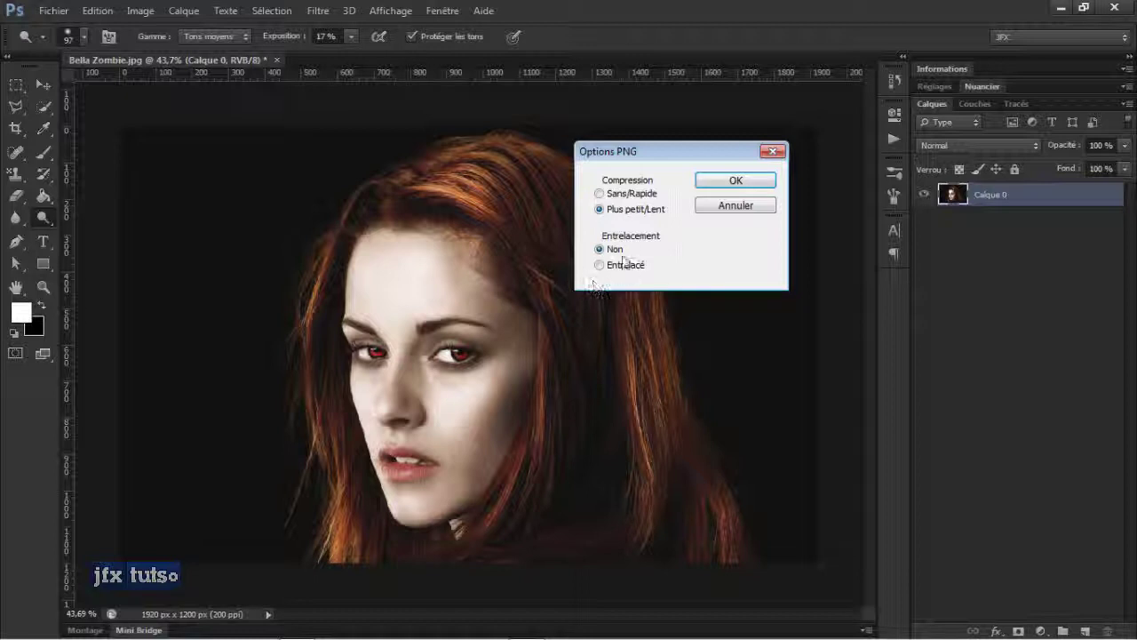
click(734, 206)
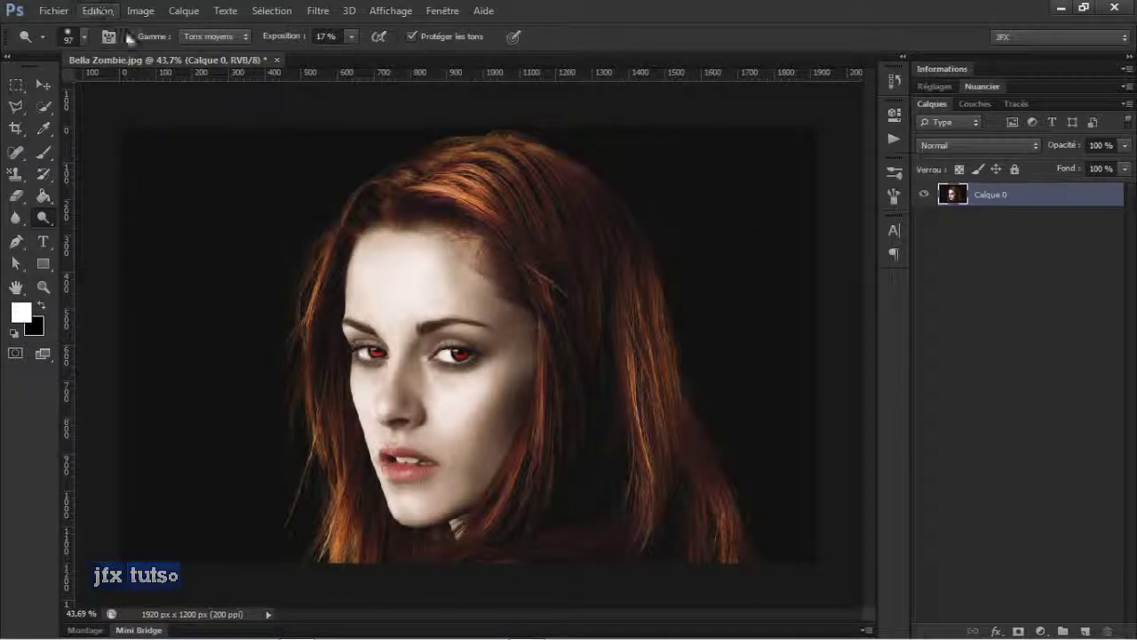
Select the Move tool, open the image in Save for Web (Enregistrer pour le Web), and show the whole original version at 33.3%.
key(v)
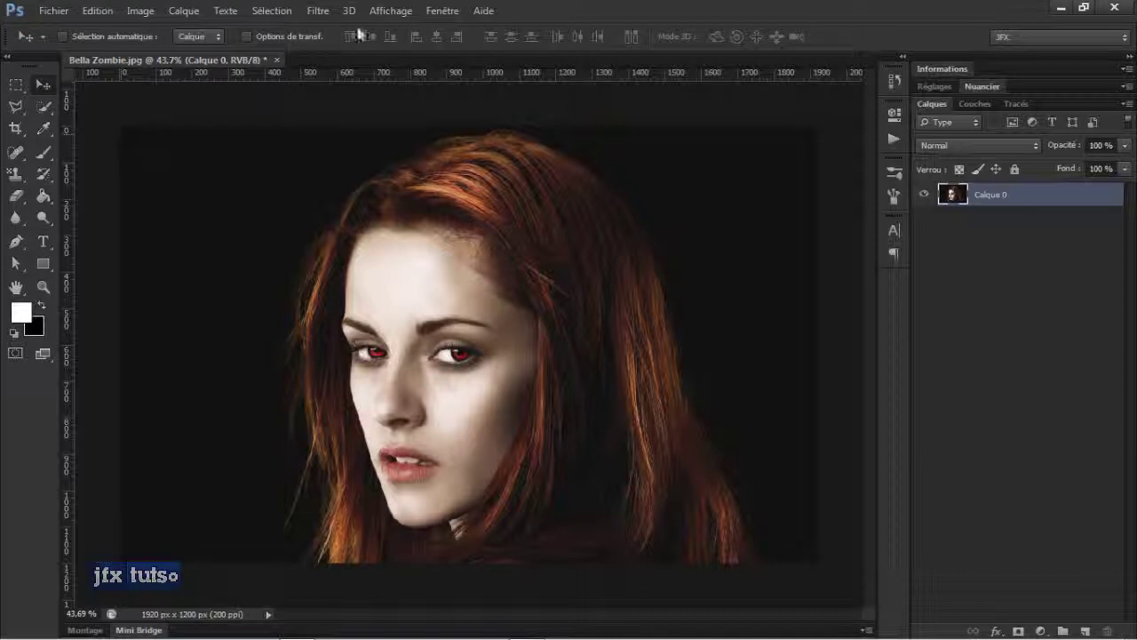
click(55, 12)
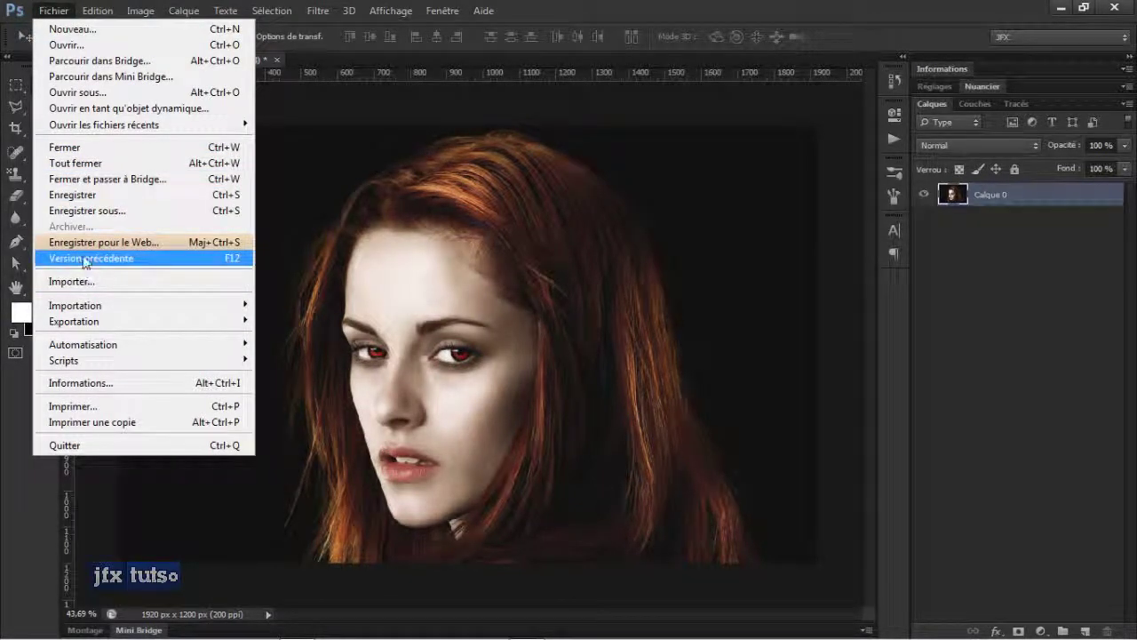
click(160, 247)
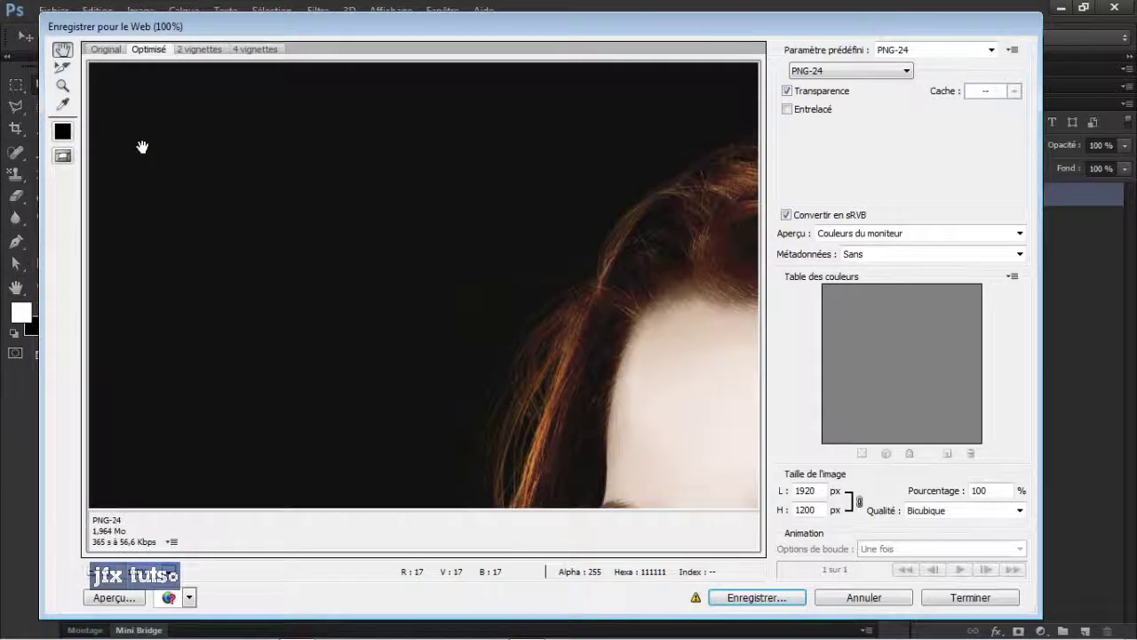
click(106, 49)
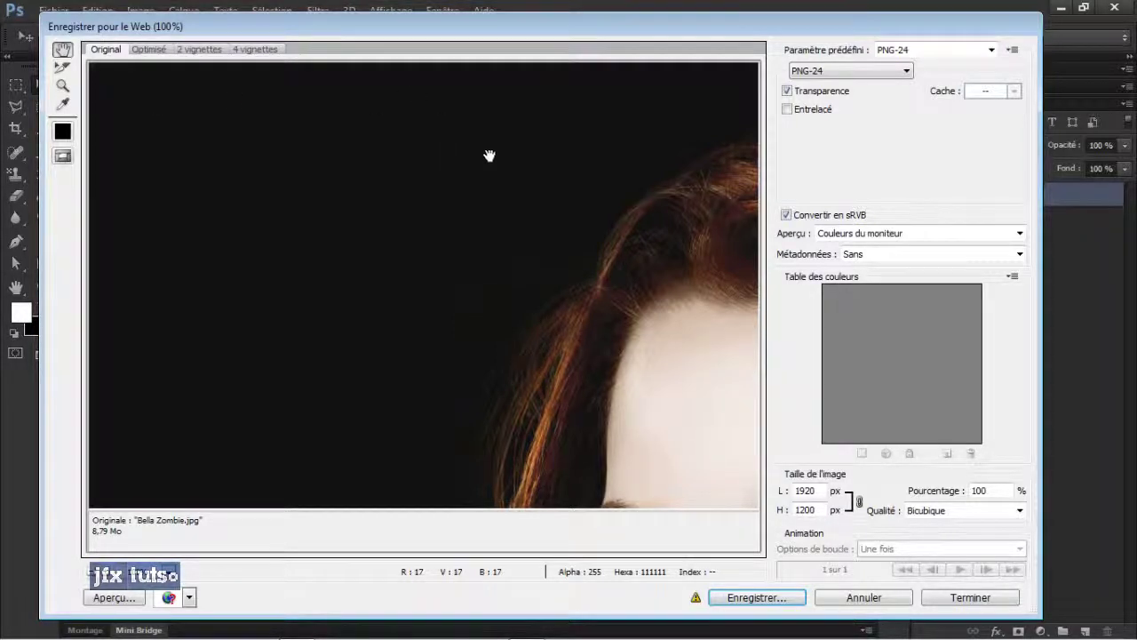
drag(488, 401, 275, 157)
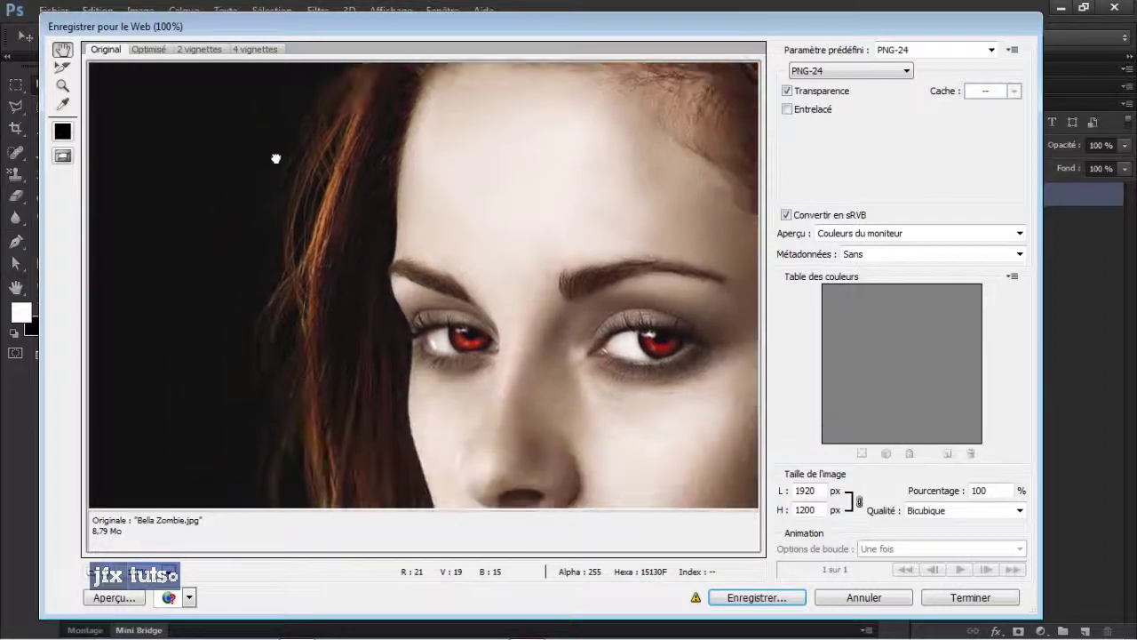
scroll(182, 333, down, 5)
click(94, 573)
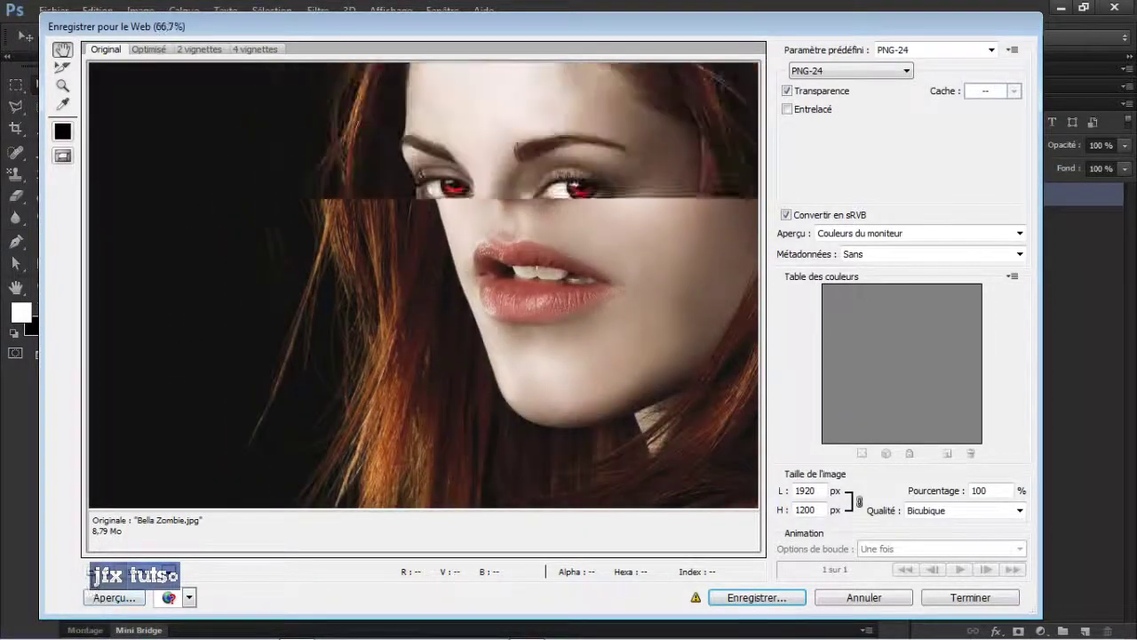
click(93, 573)
click(94, 573)
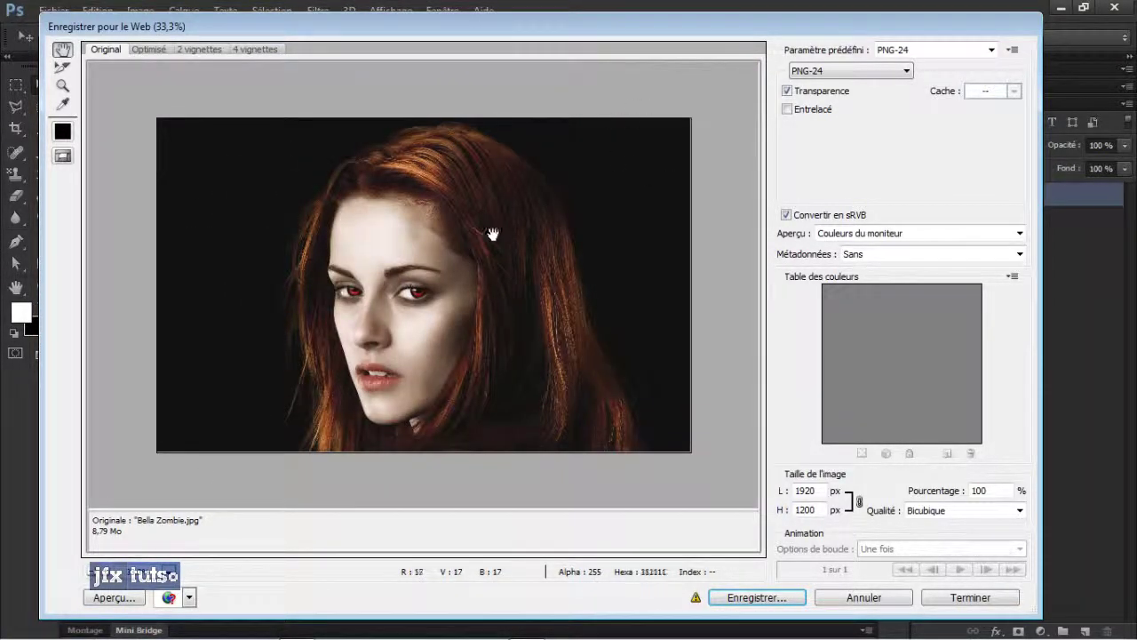
Examine the optimised PNG-24 version, and compare it with the original in the two-image view at 25%.
click(153, 49)
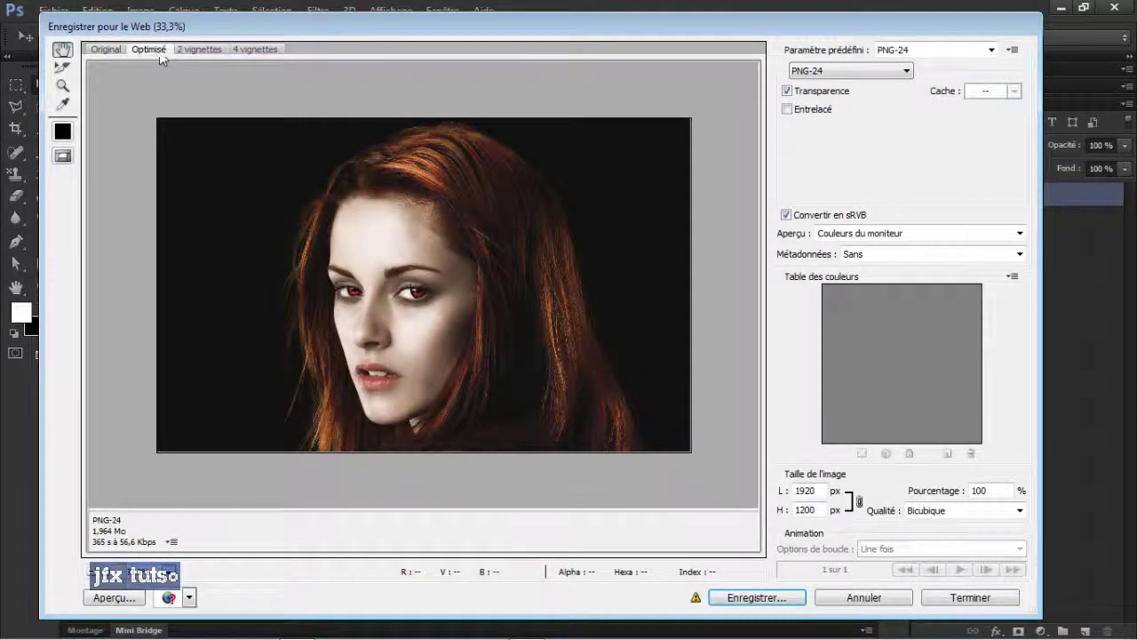
click(206, 50)
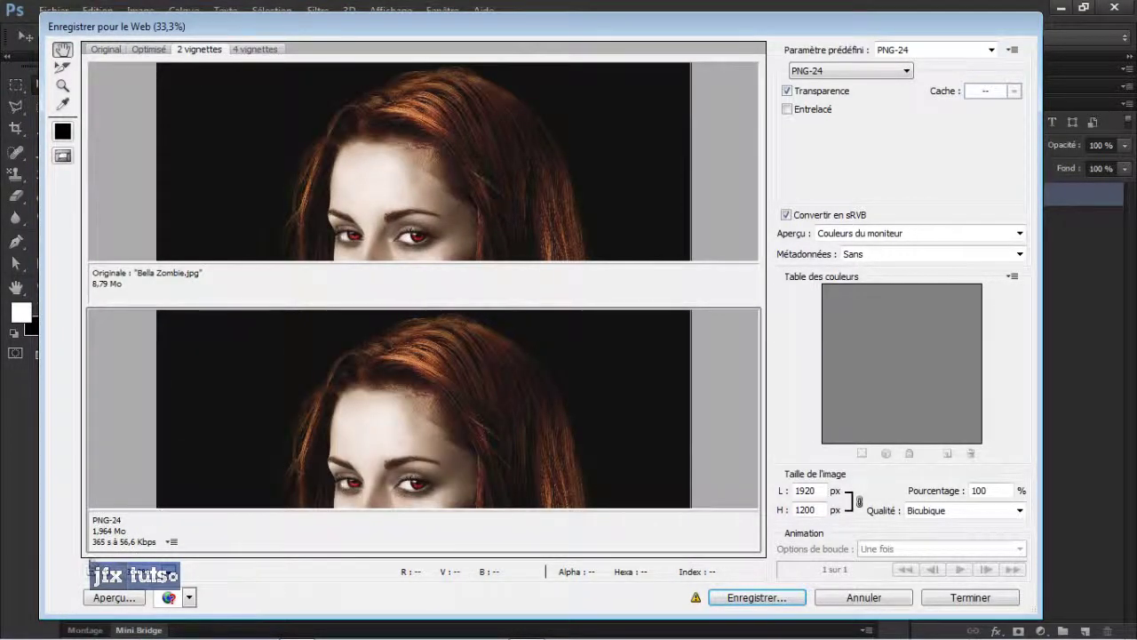
key(ctrl+minus)
key(ctrl+minus)
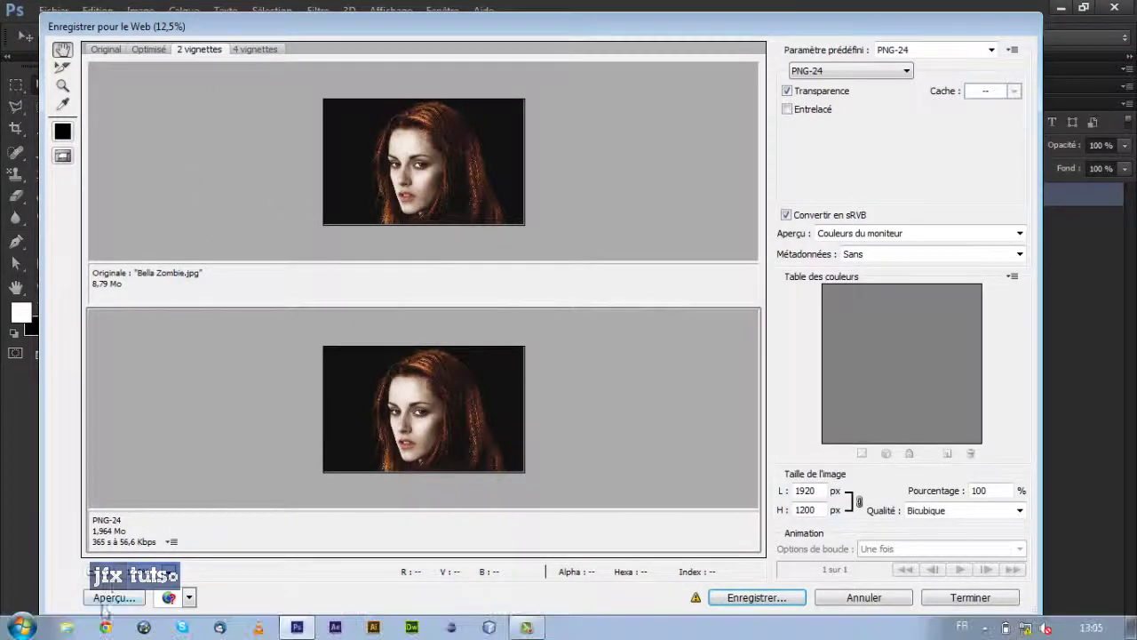
key(ctrl+plus)
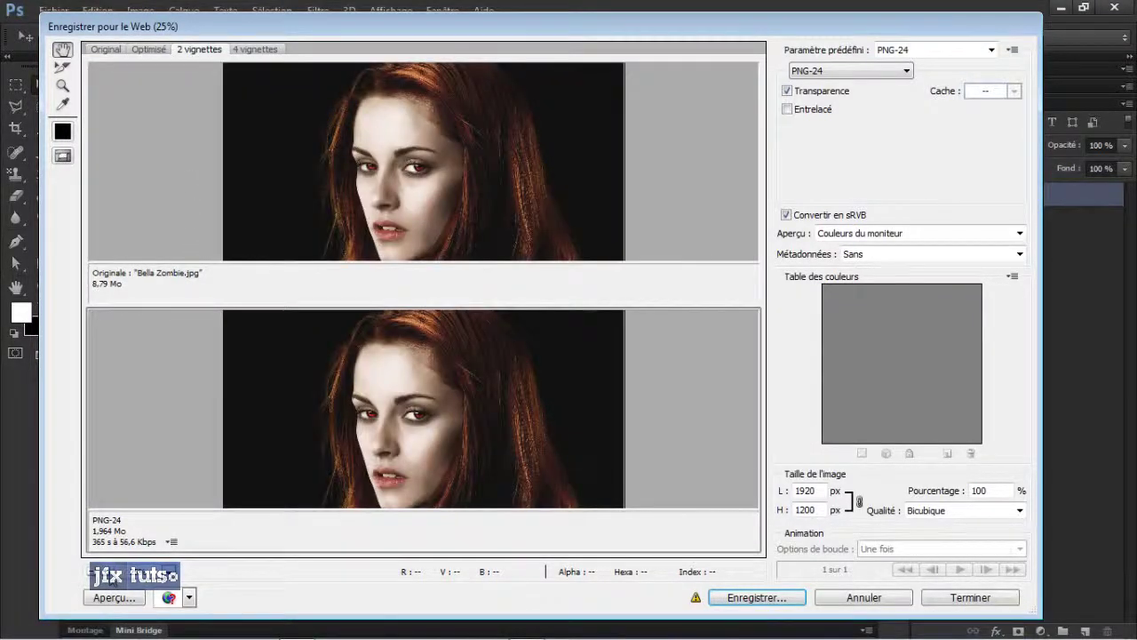
click(414, 234)
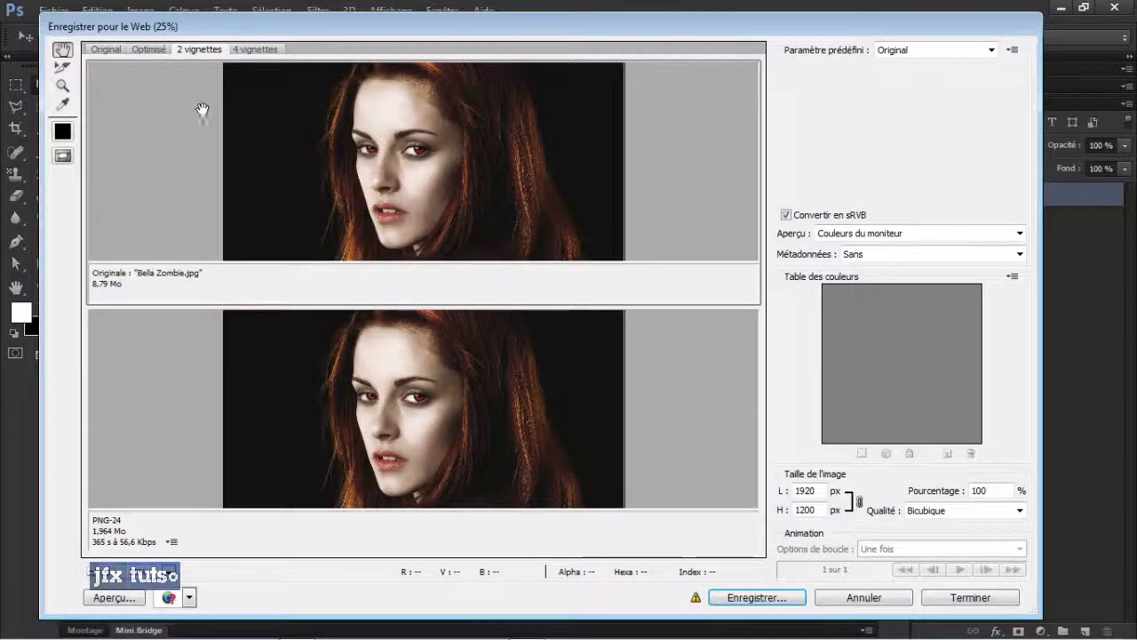
click(540, 399)
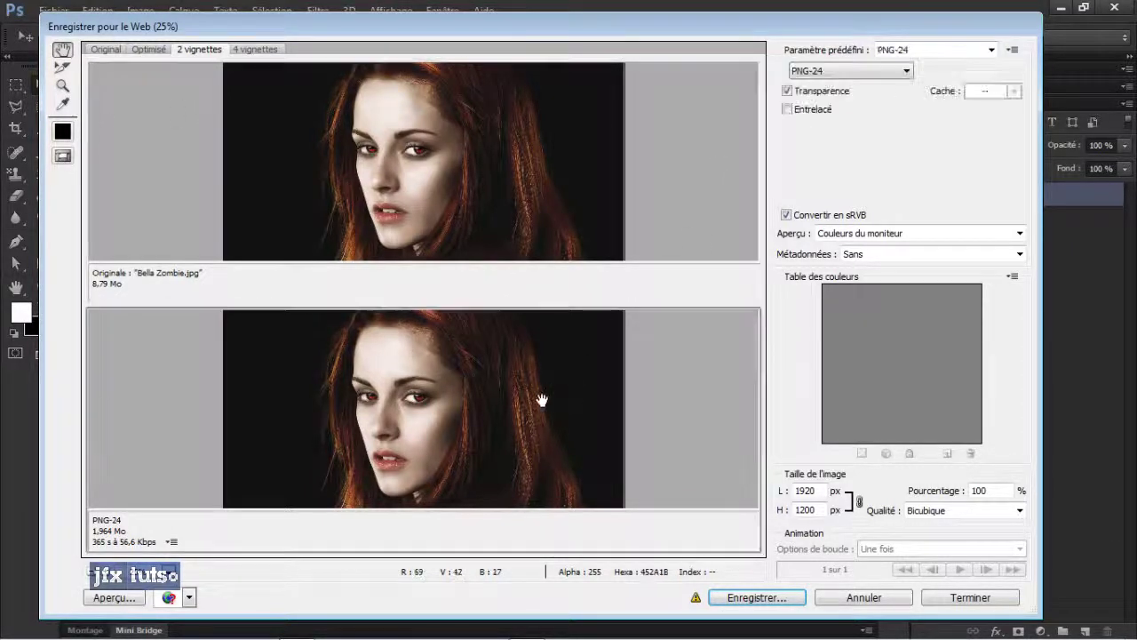
click(546, 170)
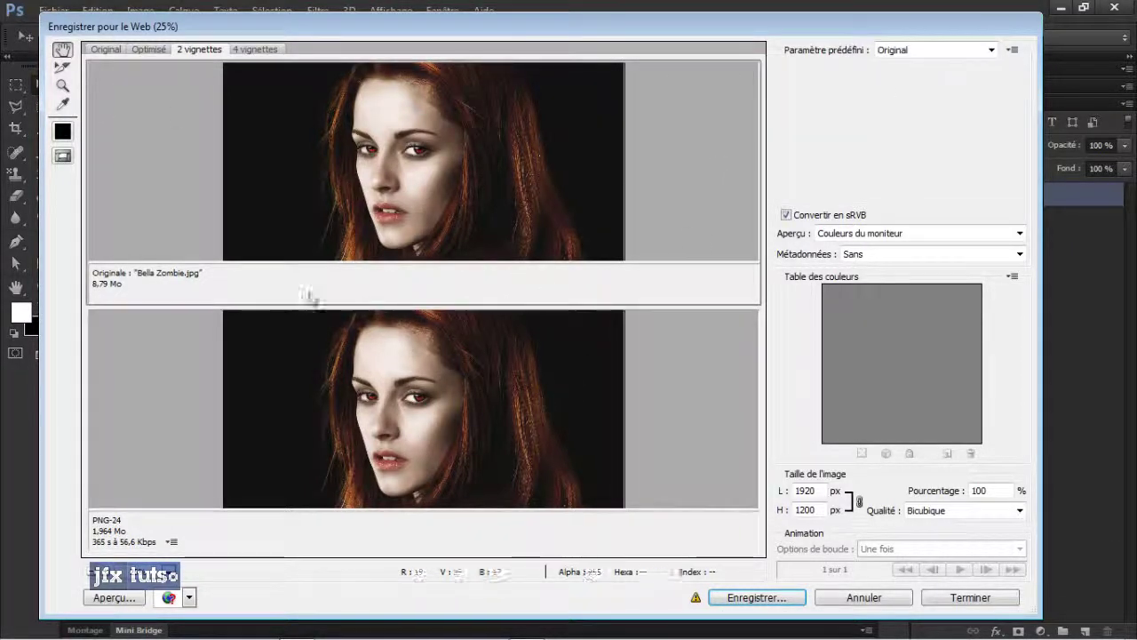
click(535, 393)
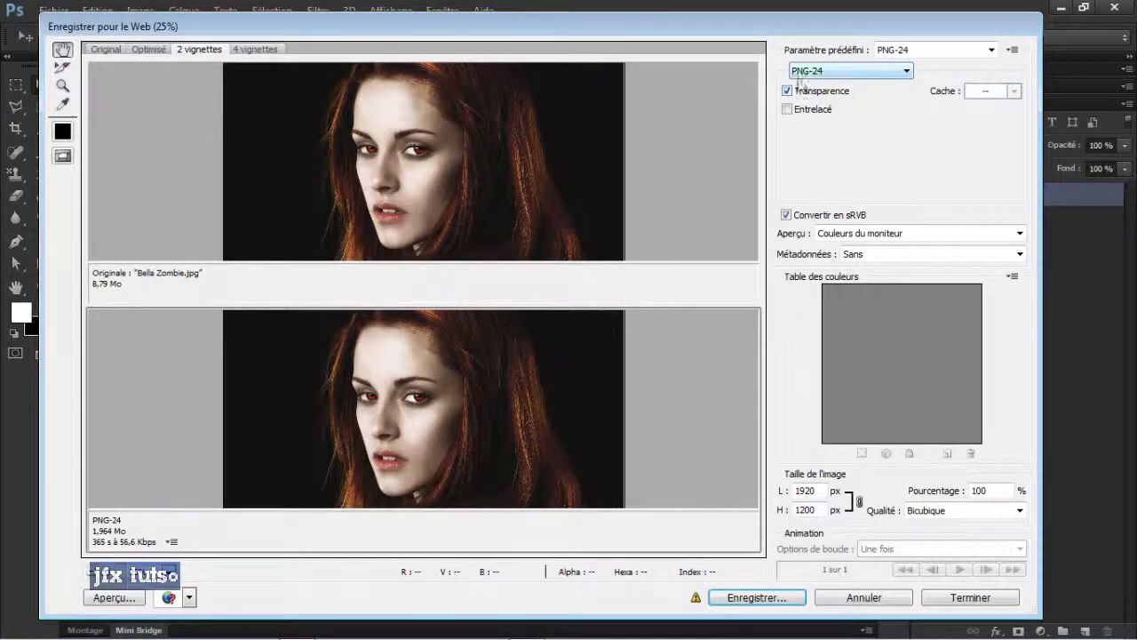
Set the optimised version to JPEG with Maximum quality at 100 and turn on the Progressif option.
click(909, 75)
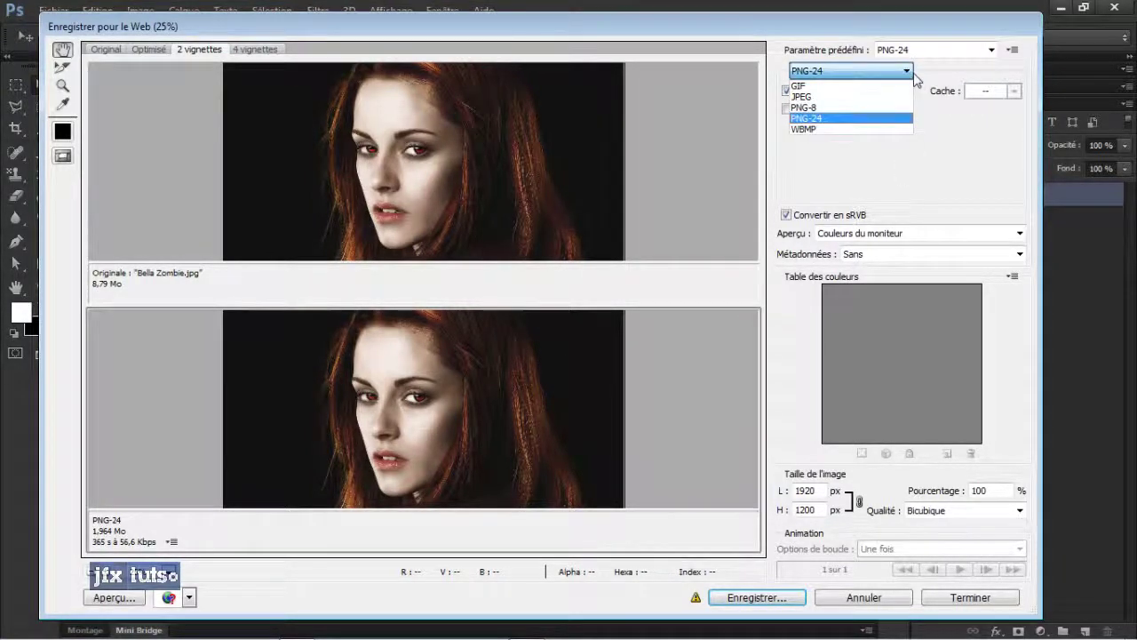
click(841, 97)
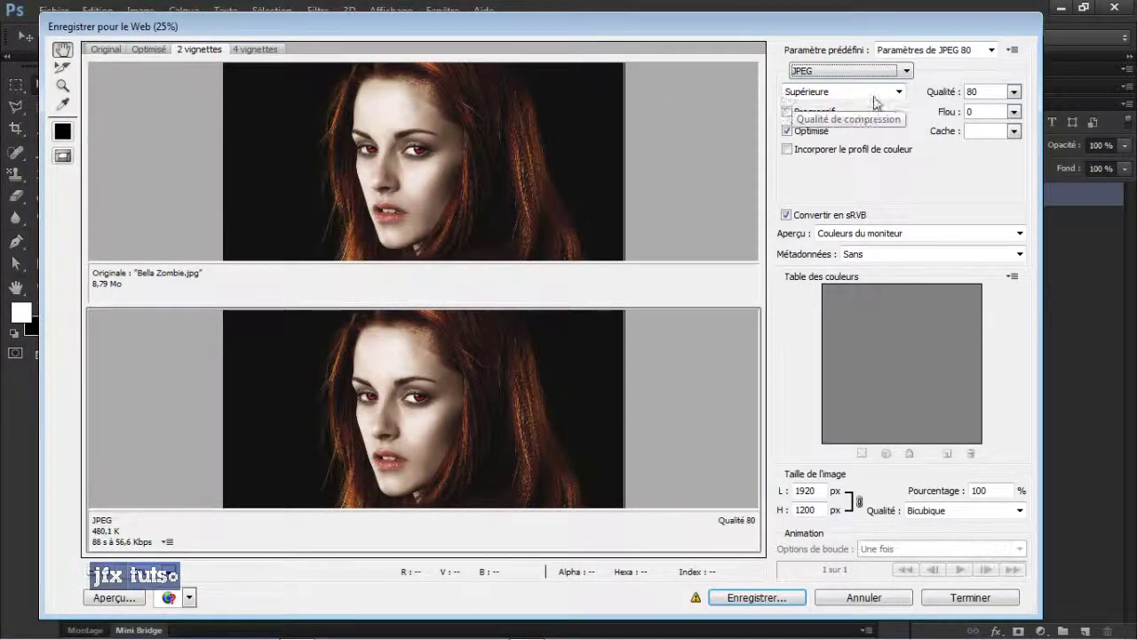
click(895, 93)
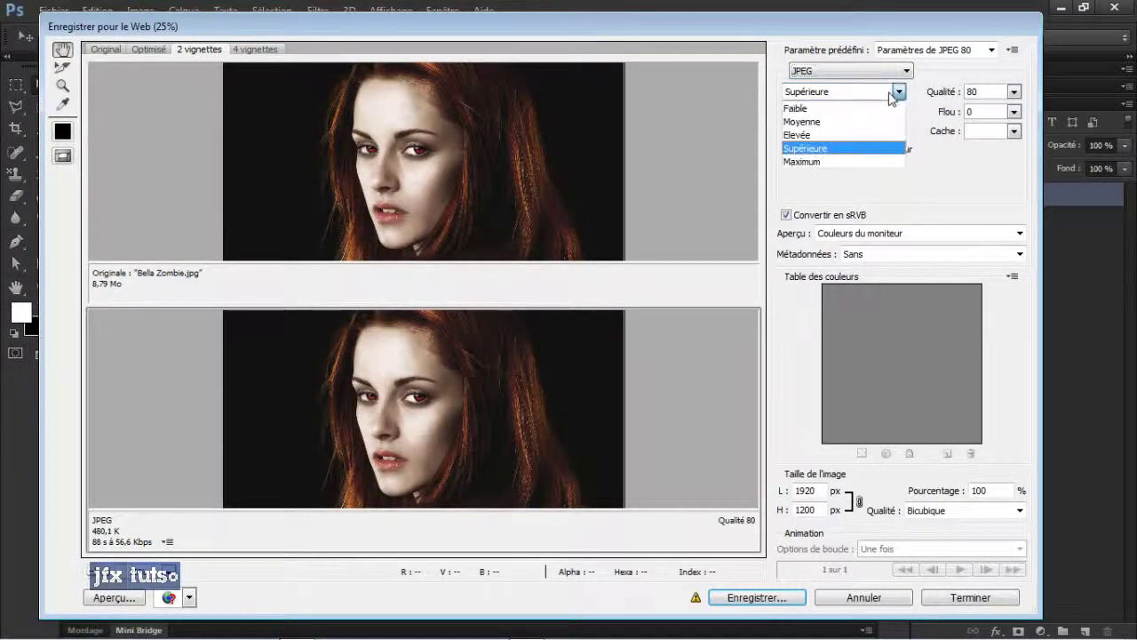
click(816, 161)
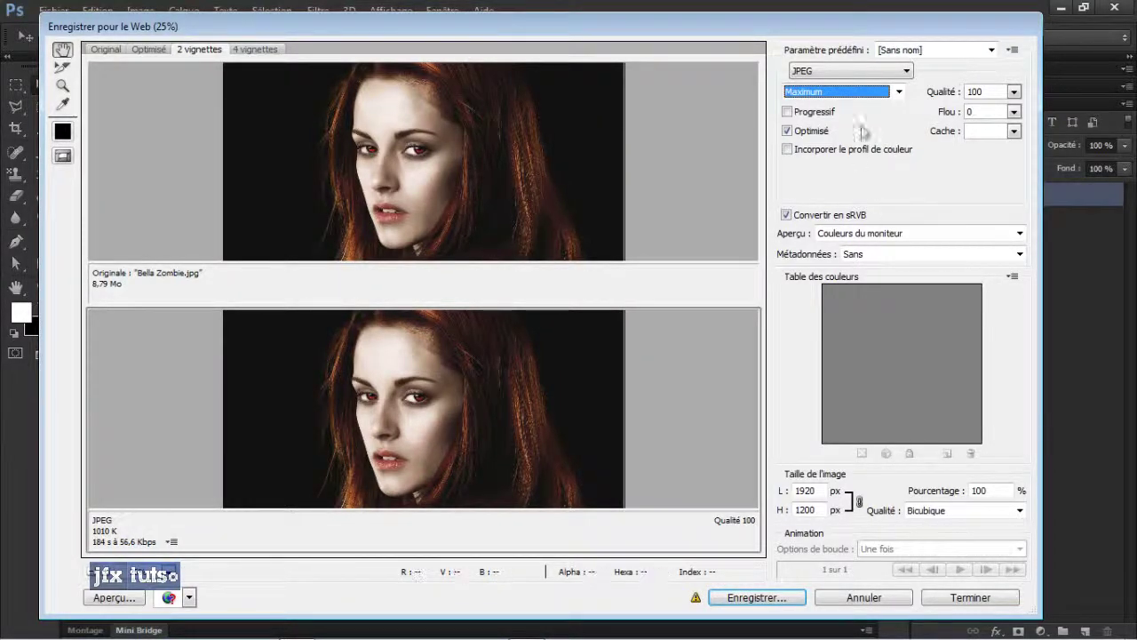
drag(942, 95, 1013, 89)
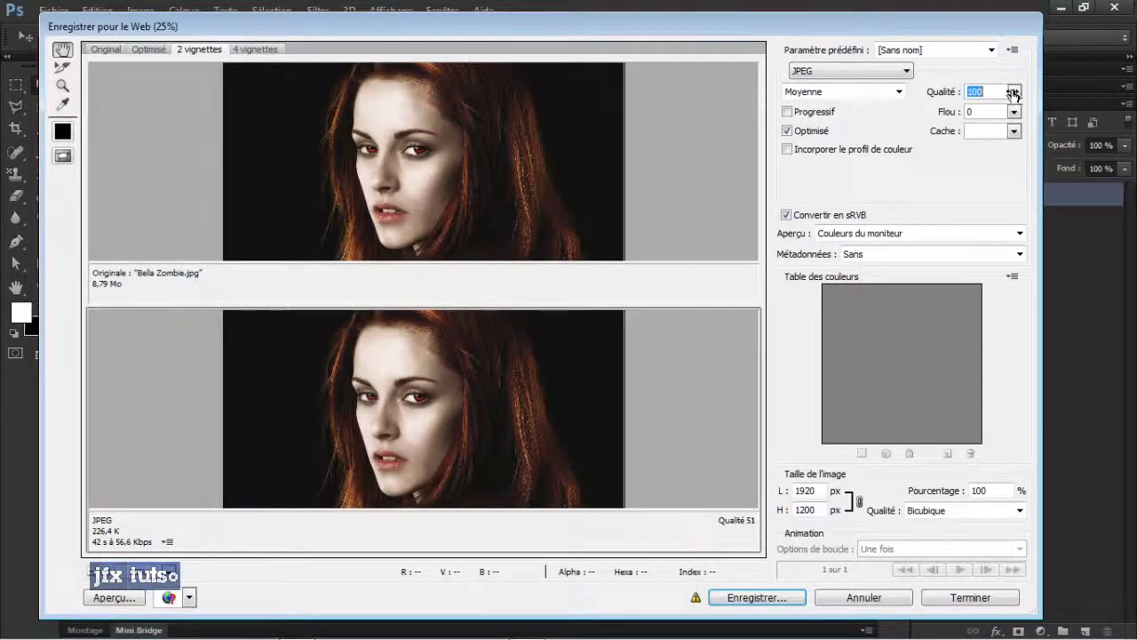
click(812, 109)
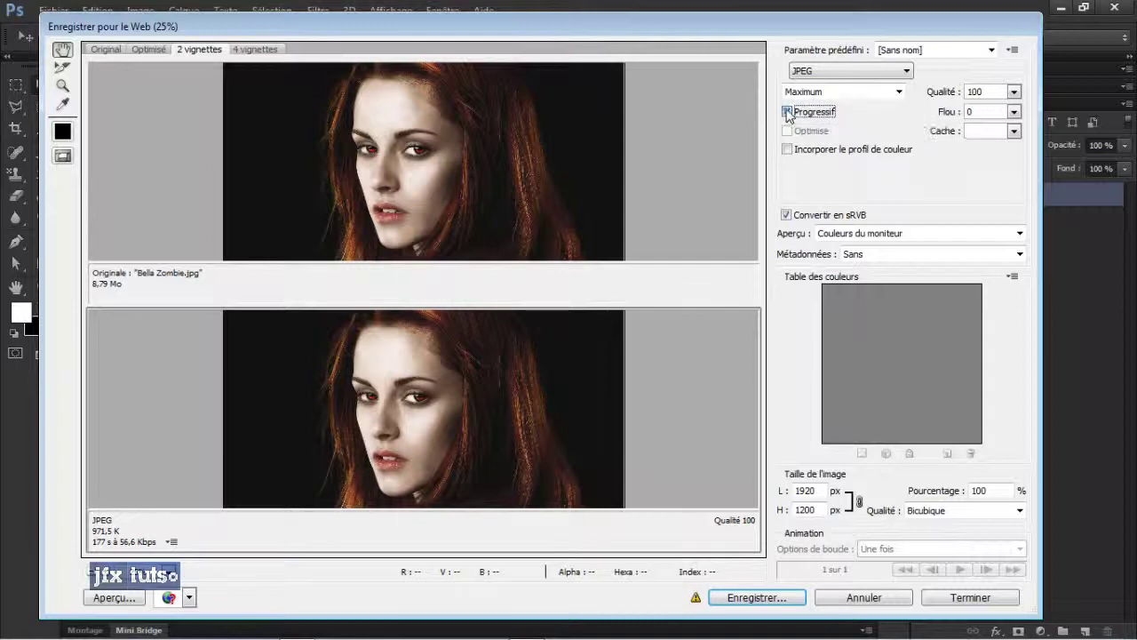
Try the JPEG export at Faible quality, and set it back to Maximum quality at 100.
click(822, 92)
click(816, 108)
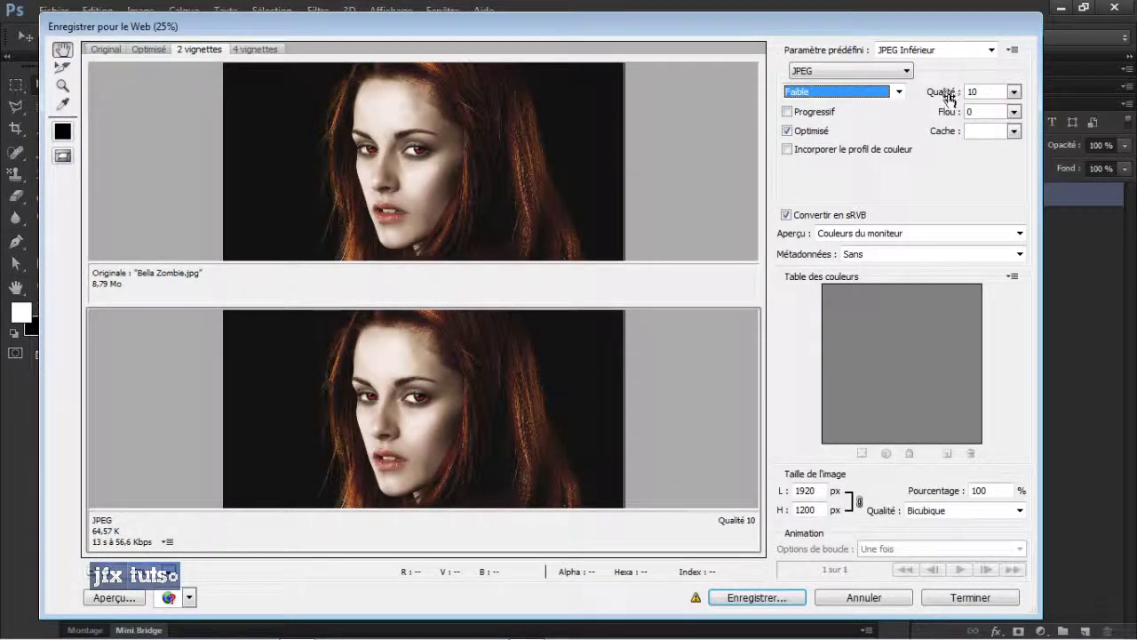
click(899, 91)
click(852, 161)
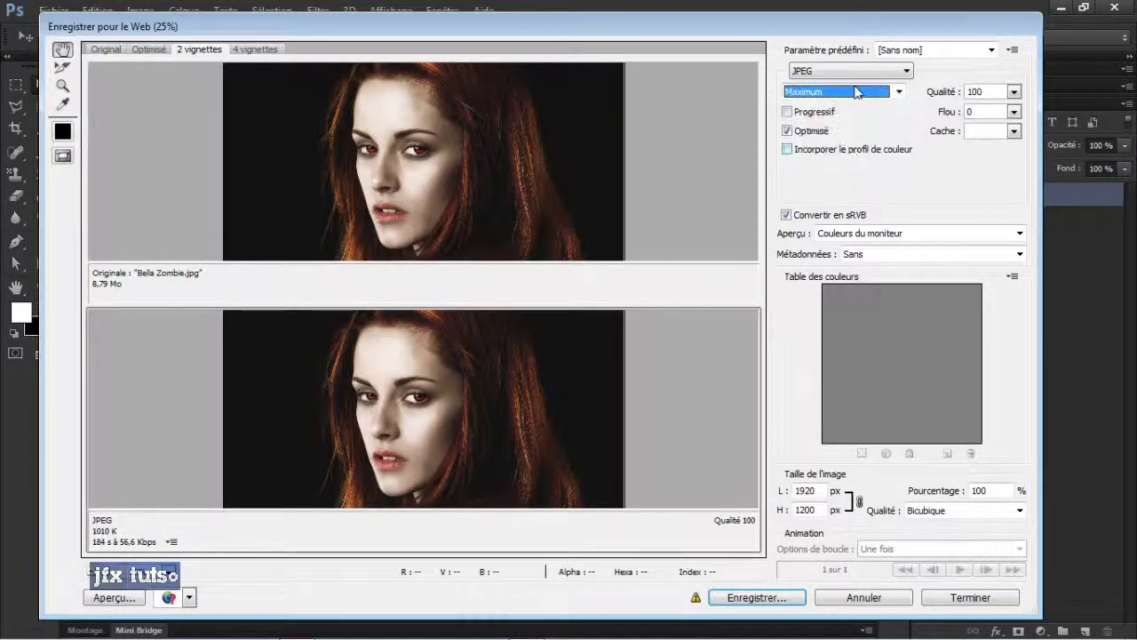
Change the optimised version to PNG-8 and reduce its palette to 16 colours.
click(869, 71)
click(815, 107)
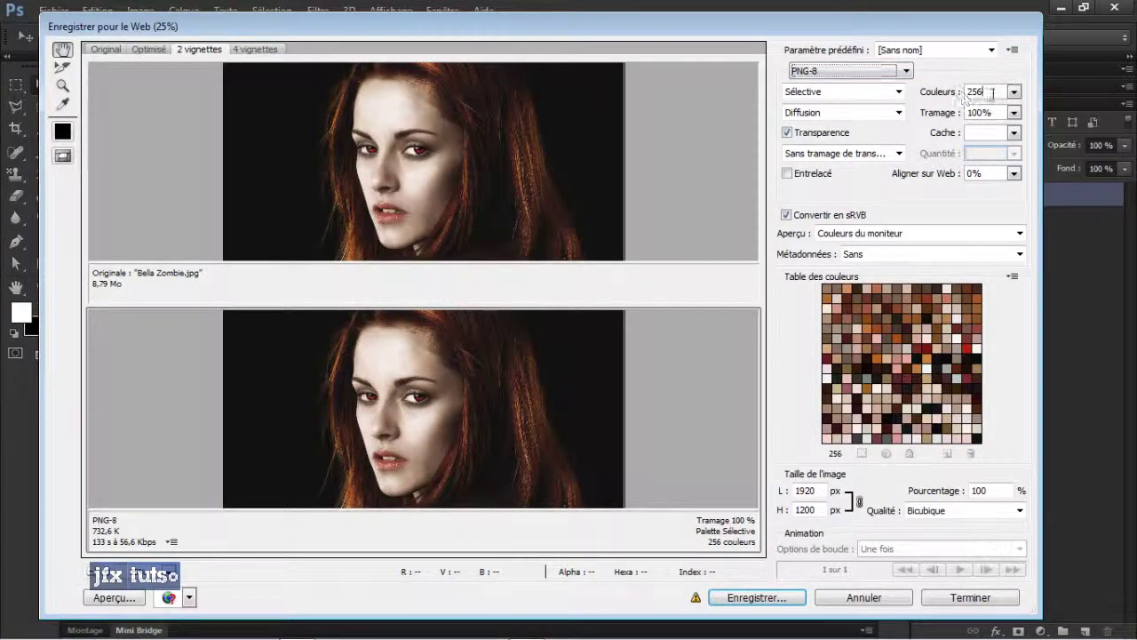
click(1013, 91)
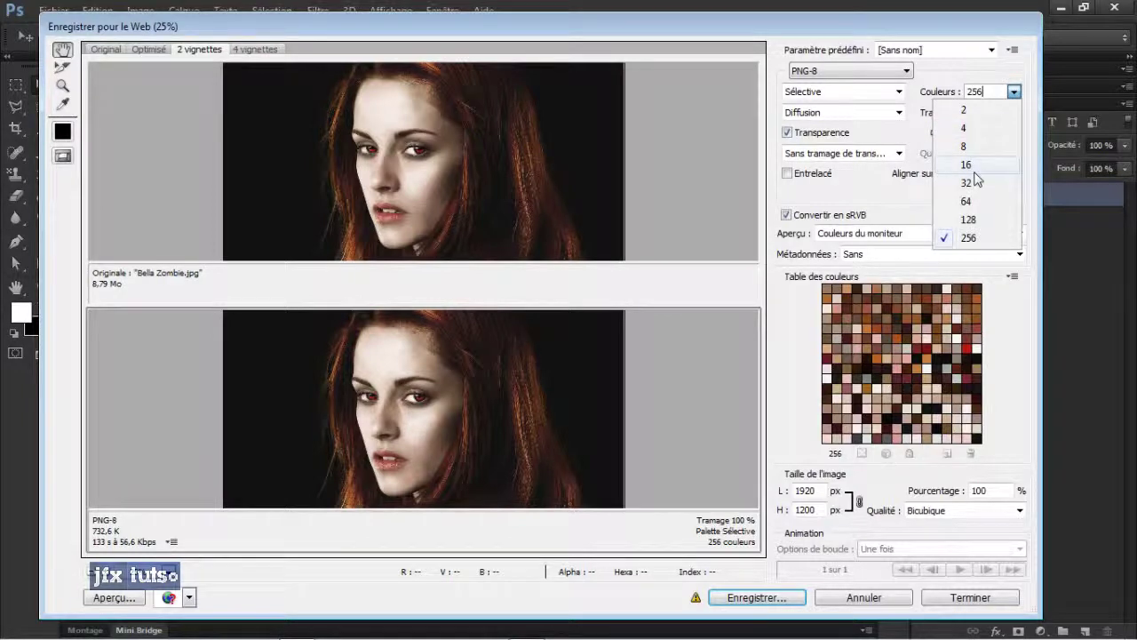
click(970, 165)
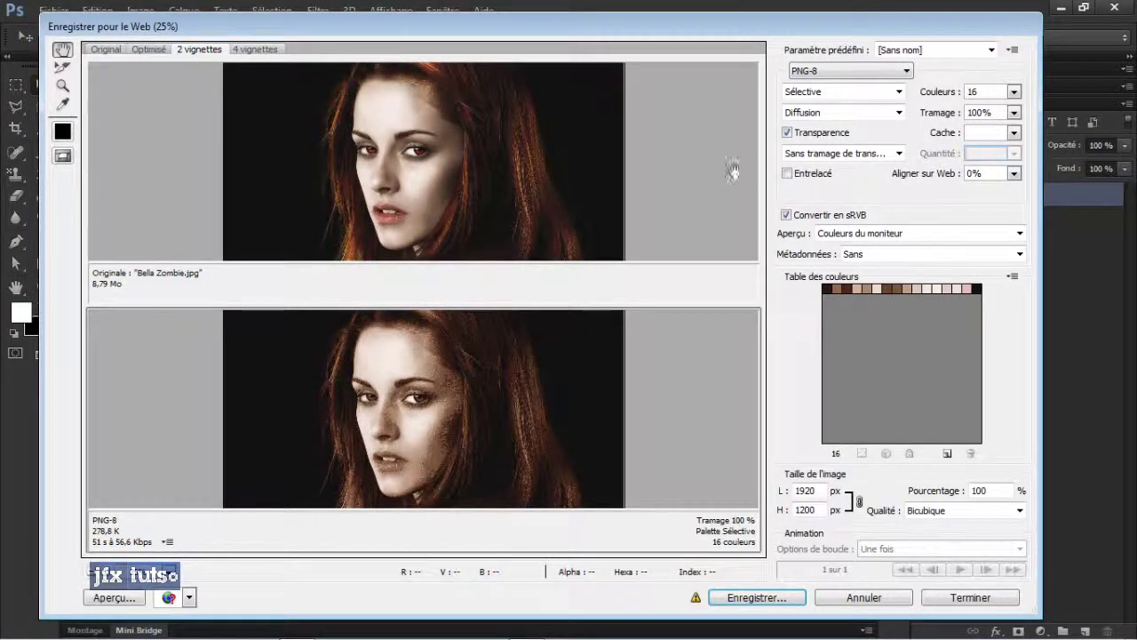
Change the optimised version to PNG-24 and scale the exported image to 50 percent.
click(846, 75)
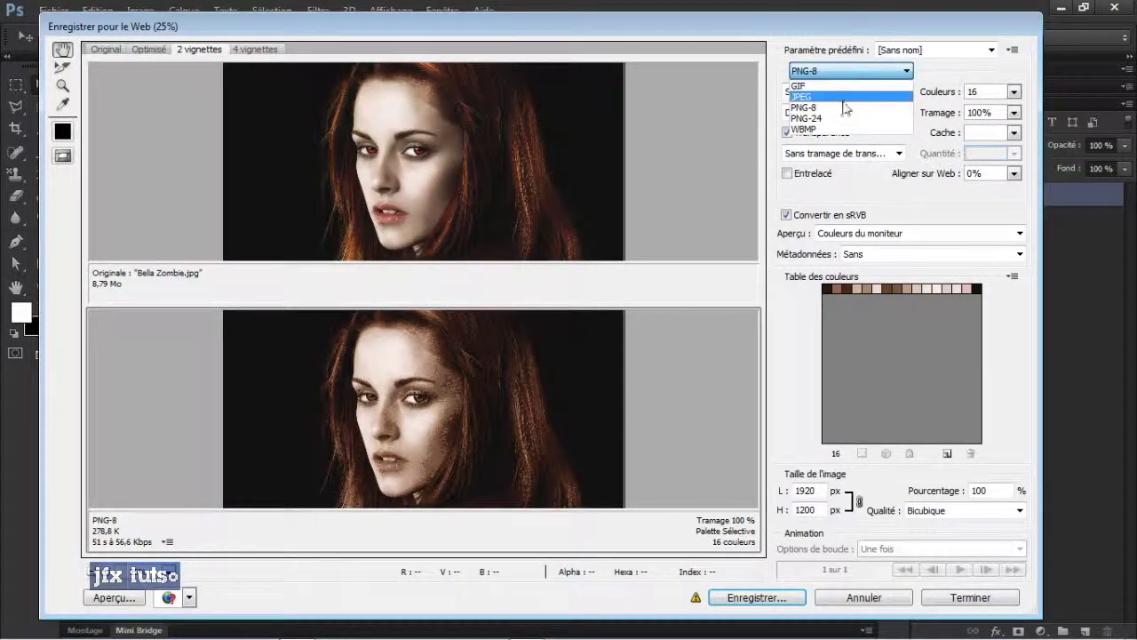
click(842, 118)
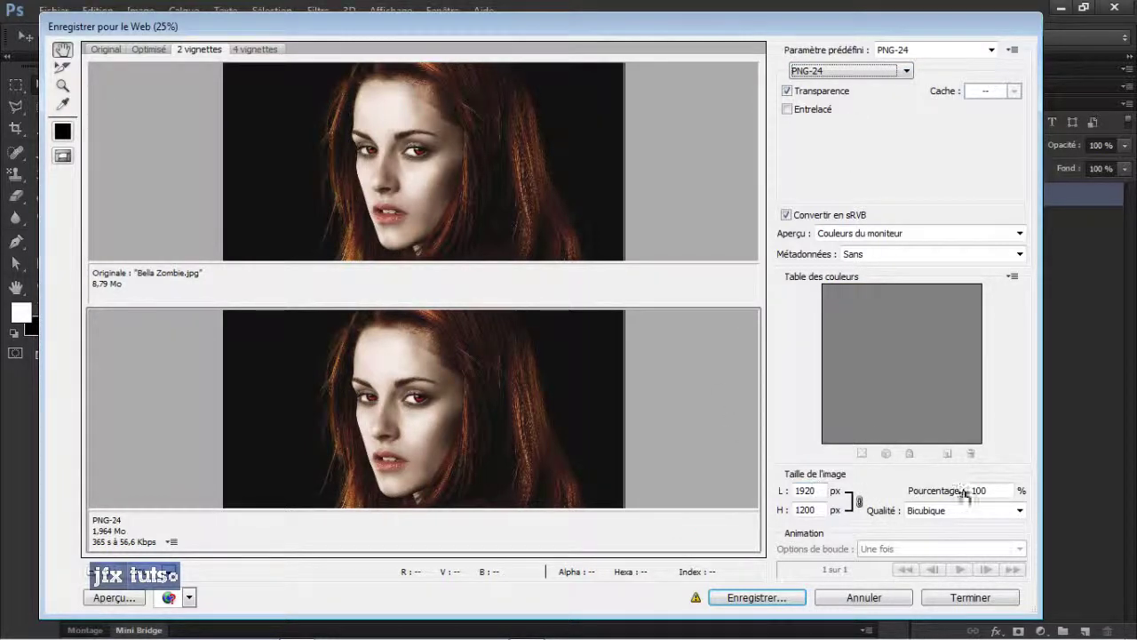
click(805, 491)
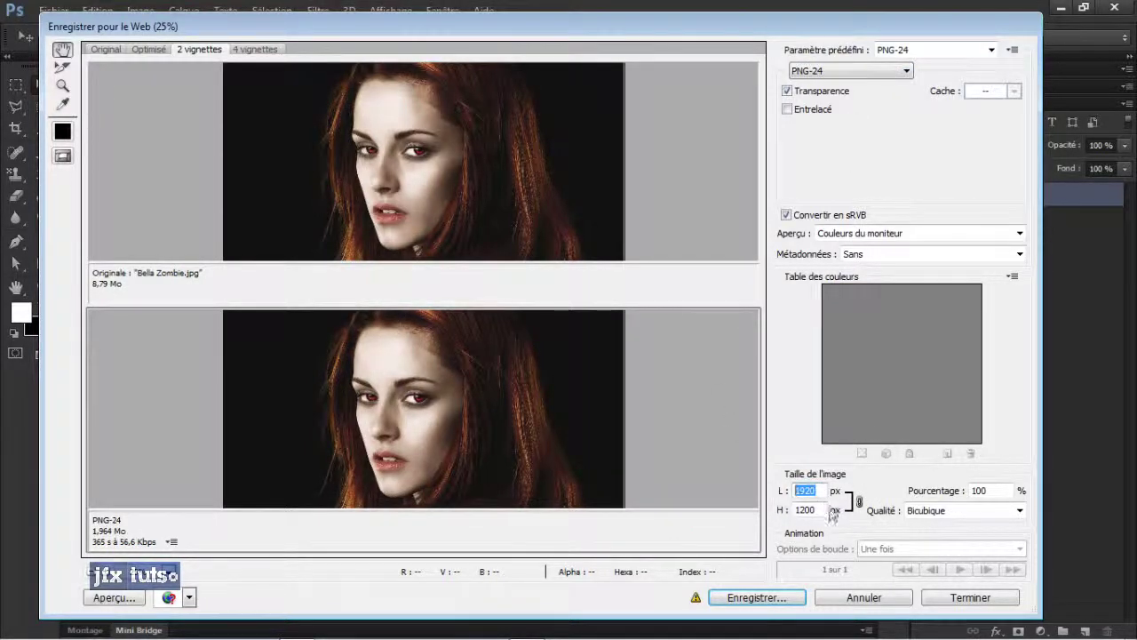
double_click(986, 490)
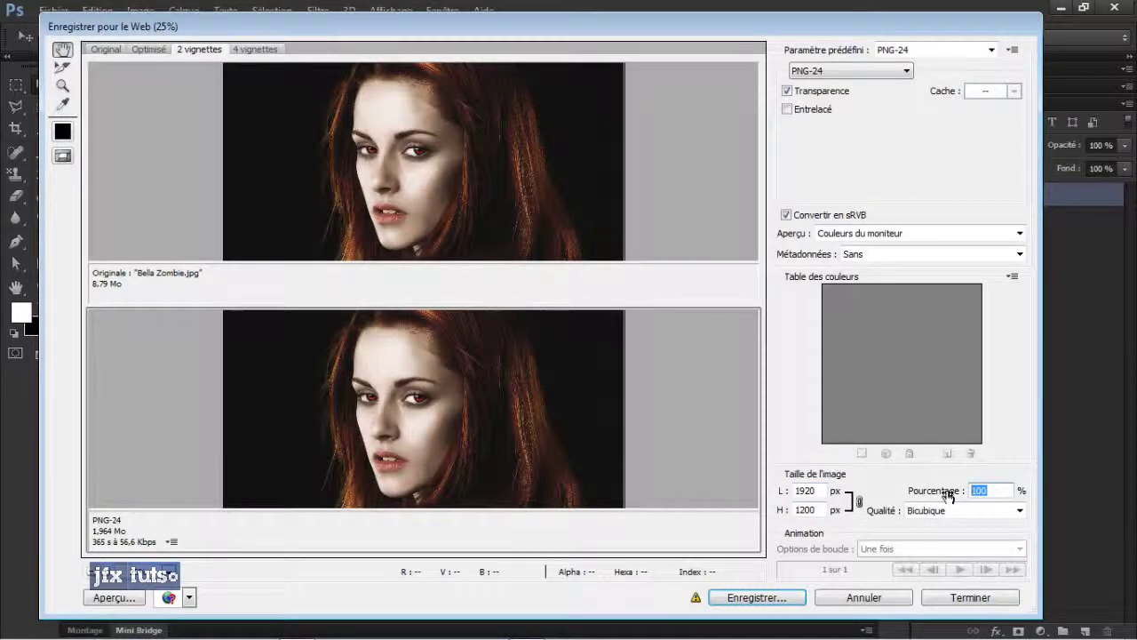
text(50)
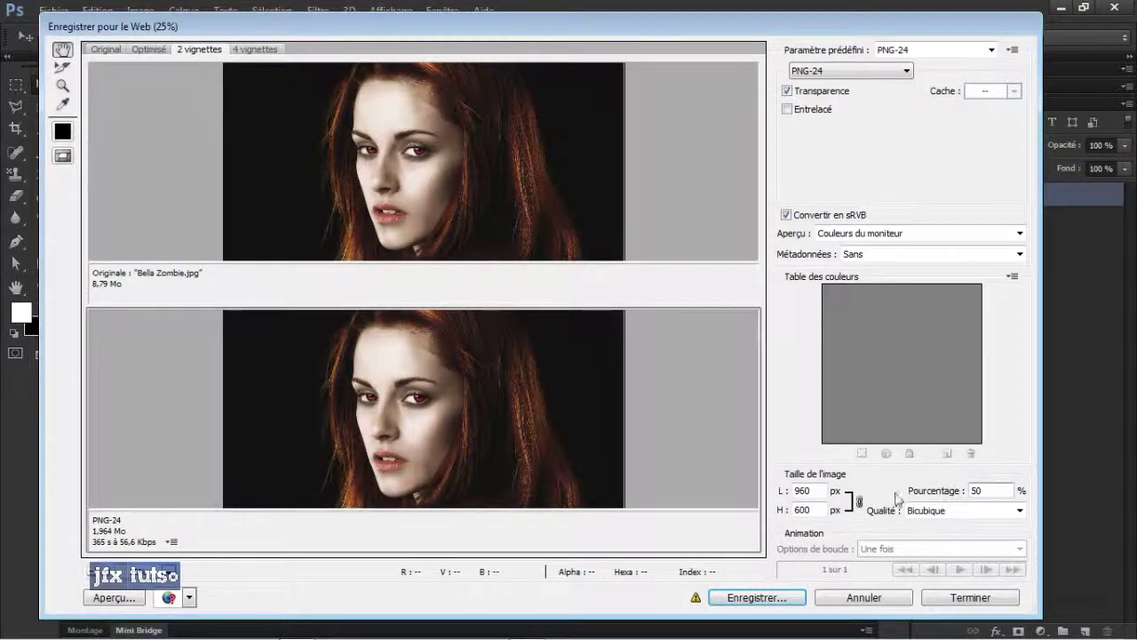
Look over the resampling quality options for the resized image, and cancel the web export.
click(958, 512)
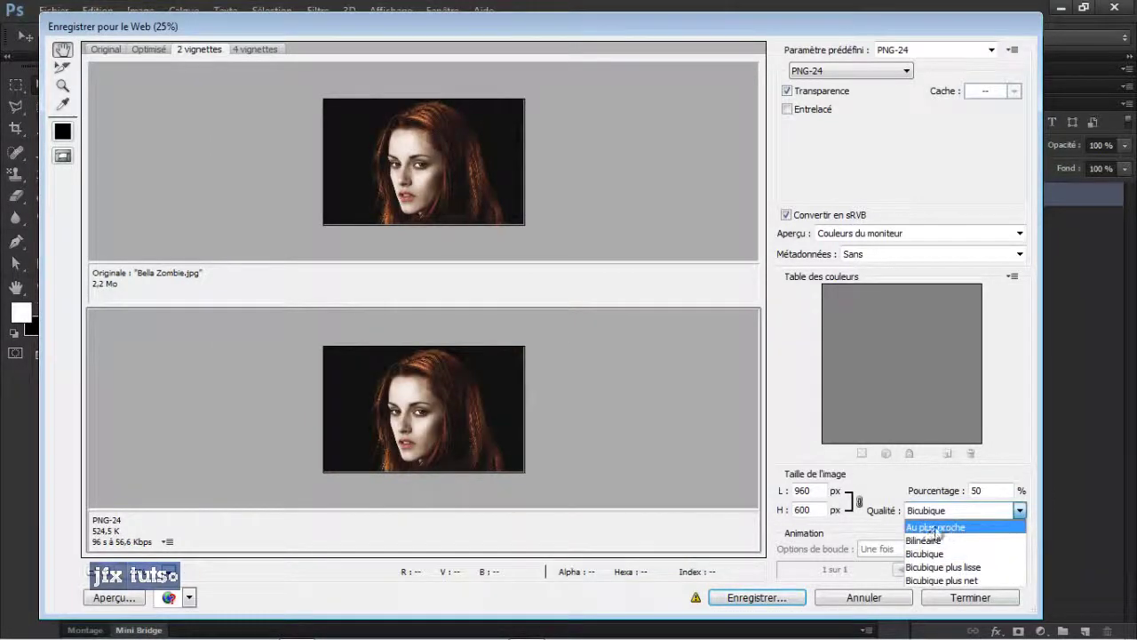
click(576, 597)
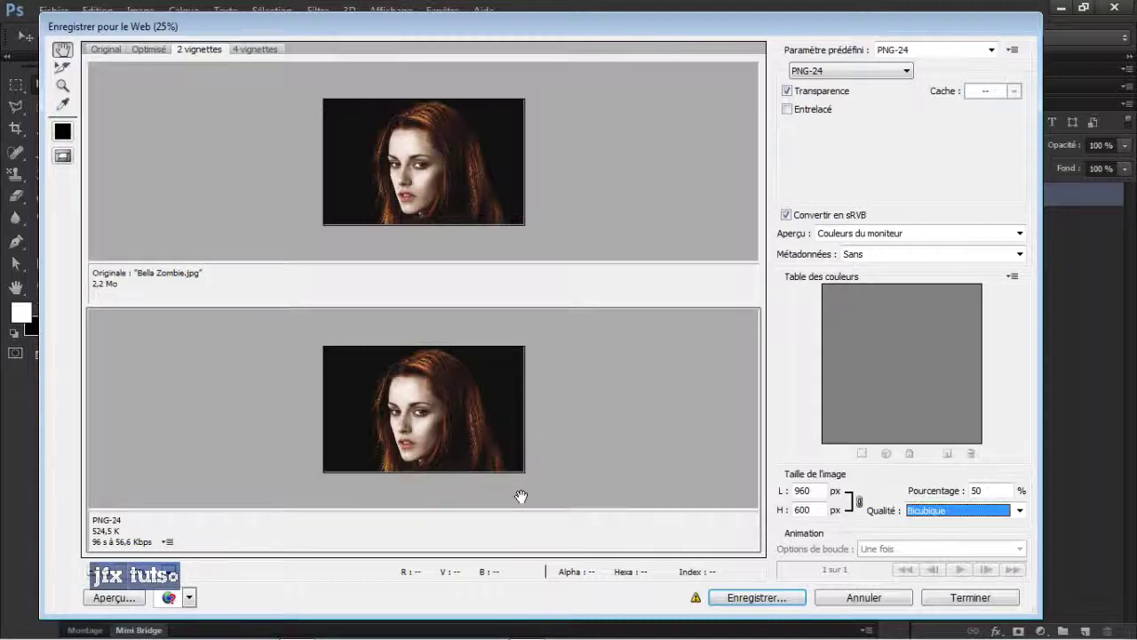
click(861, 598)
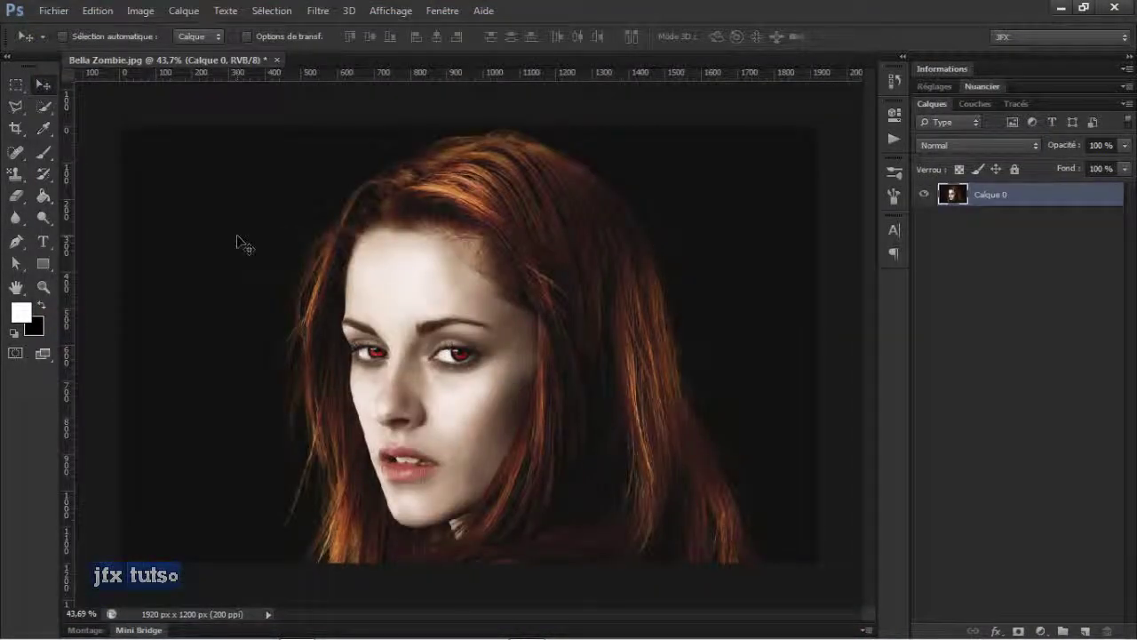
Open and cancel the Save As dialog, and look over the Exportation options, including Tracés vers Illustrator and Zoomify.
key(ctrl+shift+s)
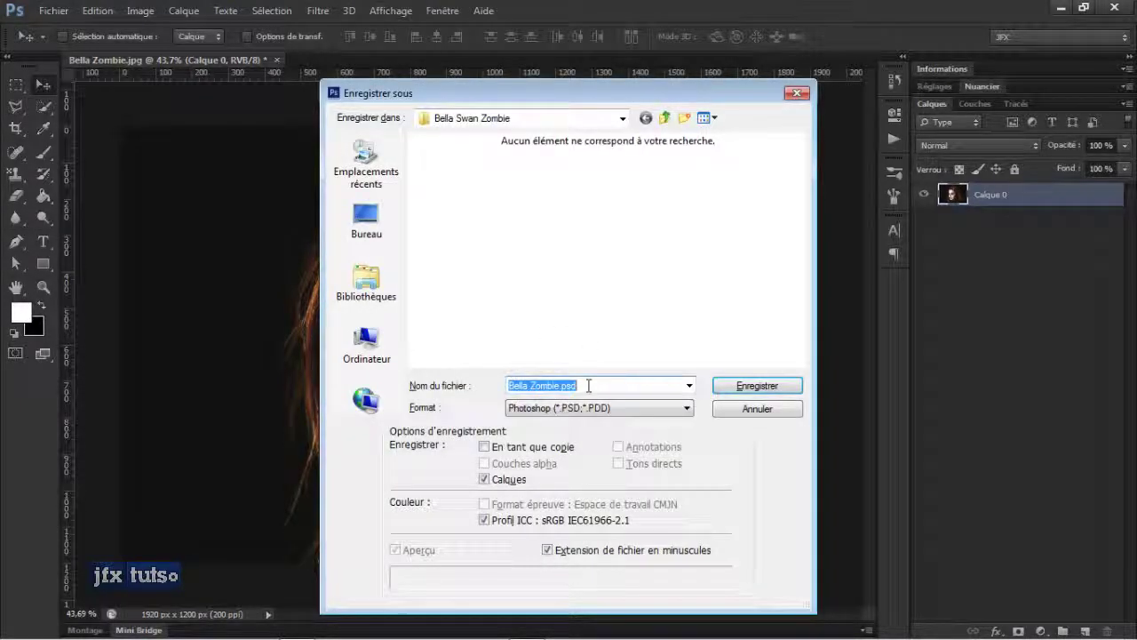
click(768, 412)
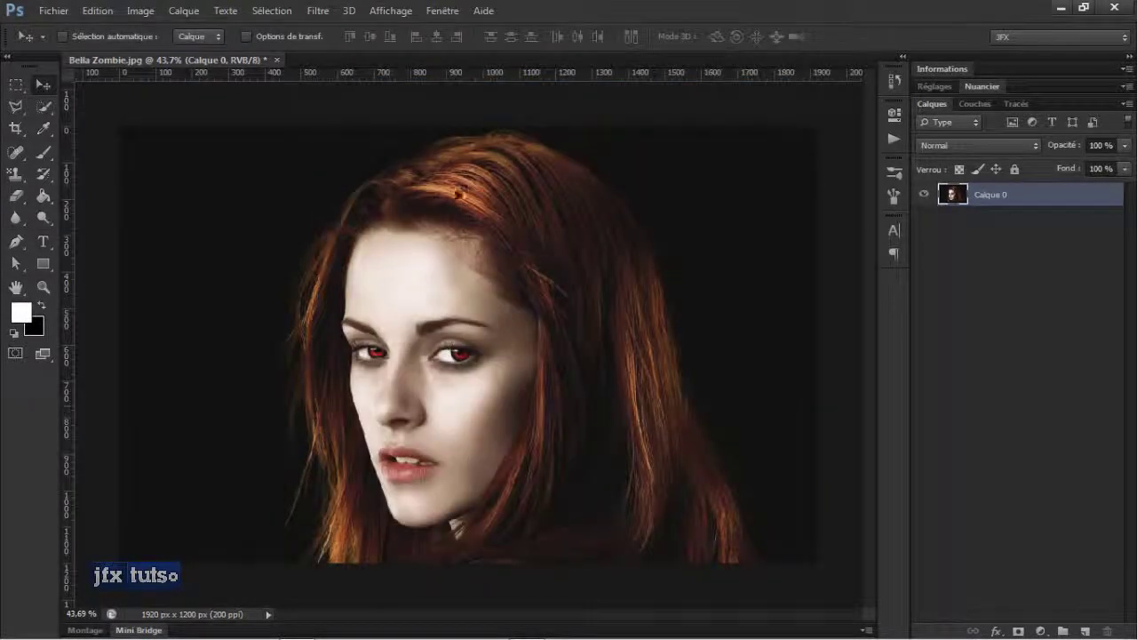
click(52, 12)
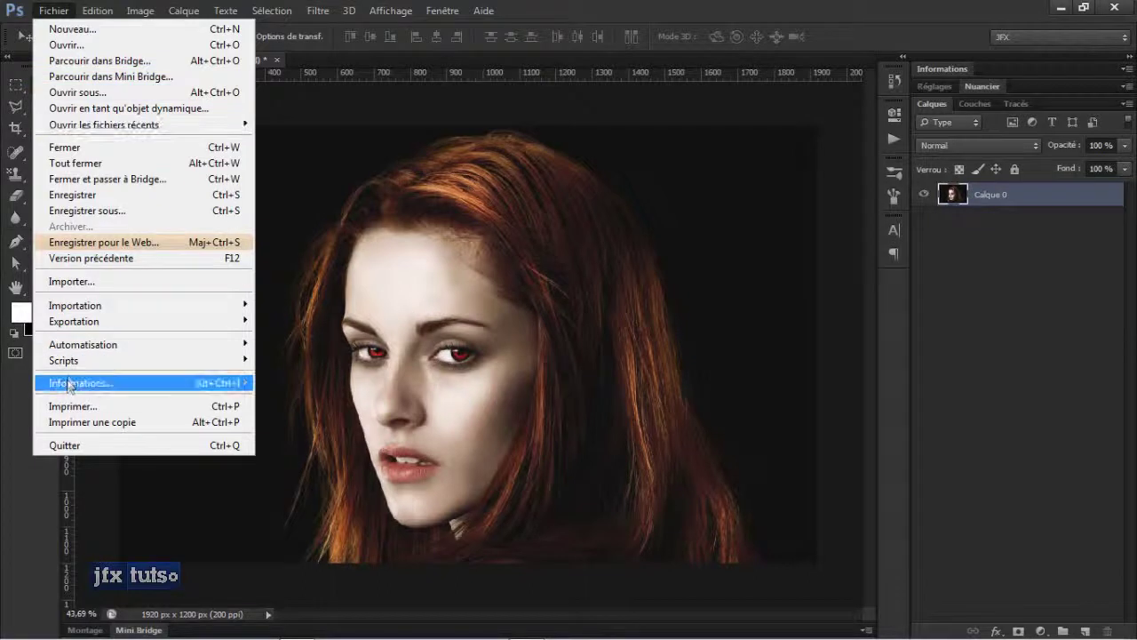
mouse_move(74, 323)
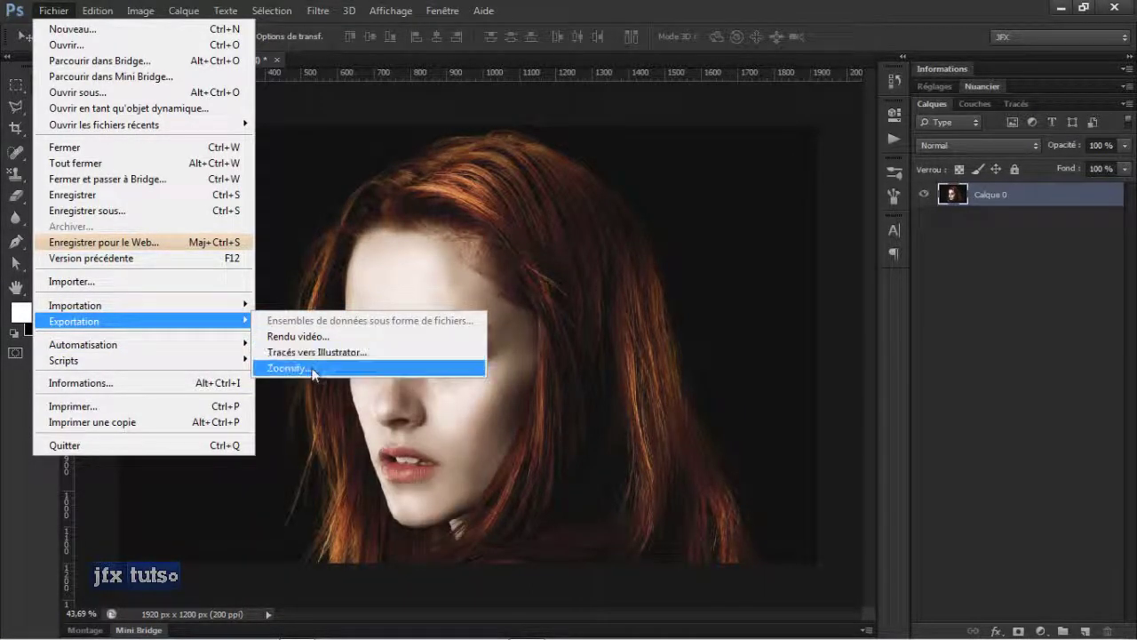
click(640, 248)
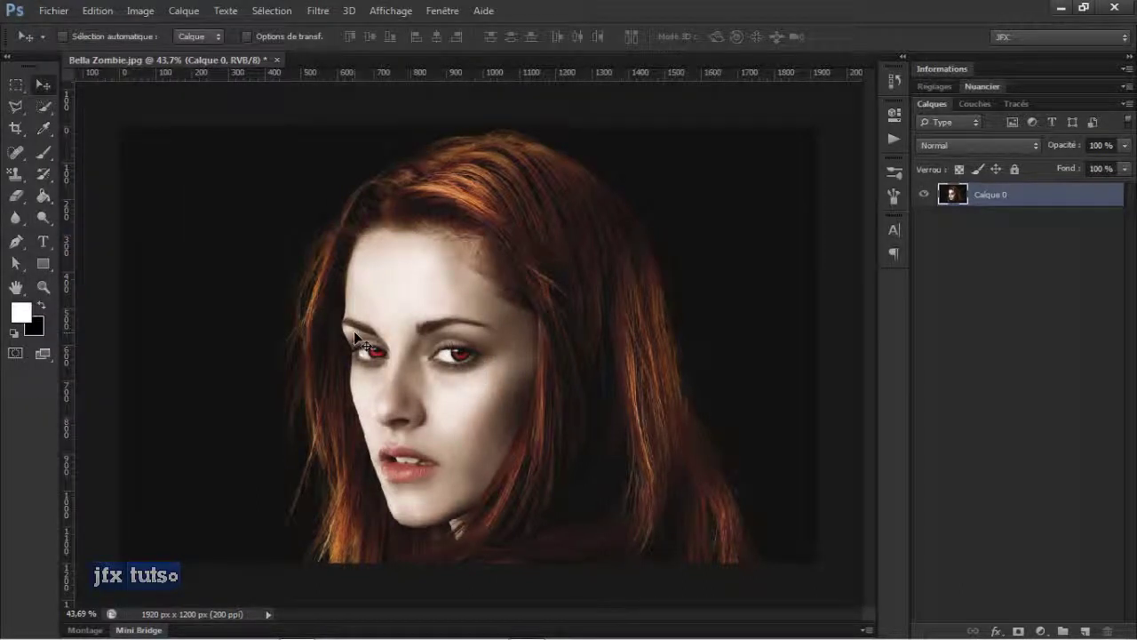
Create a new blank 1280 × 720 px document and set the Pen tool to Forme mode.
key(ctrl+n)
key(Return)
key(o)
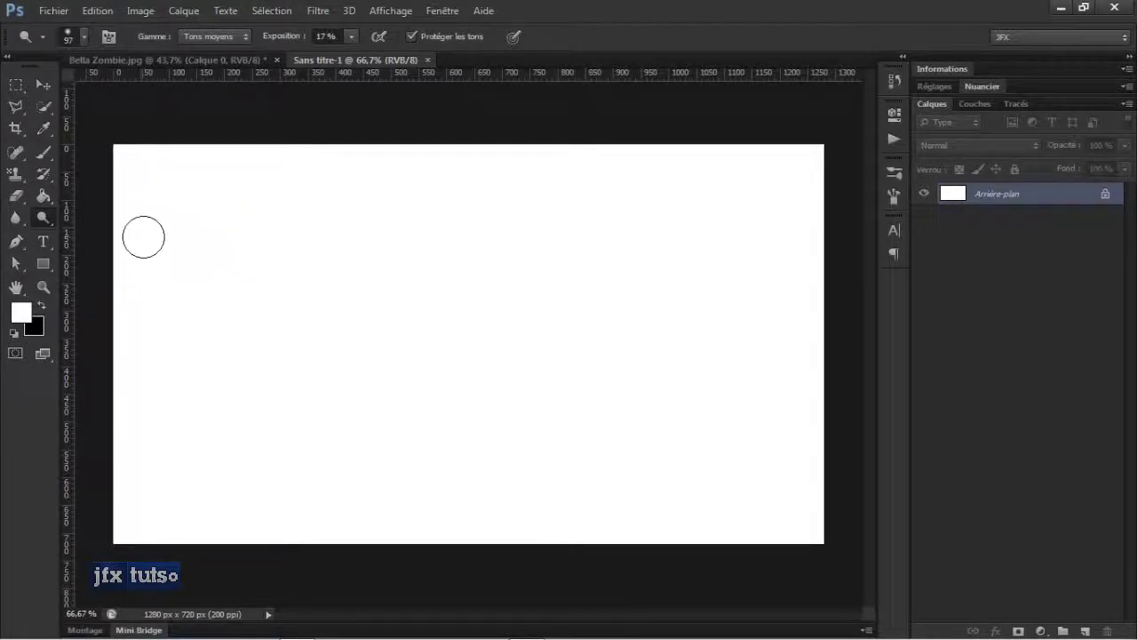
key(p)
click(87, 36)
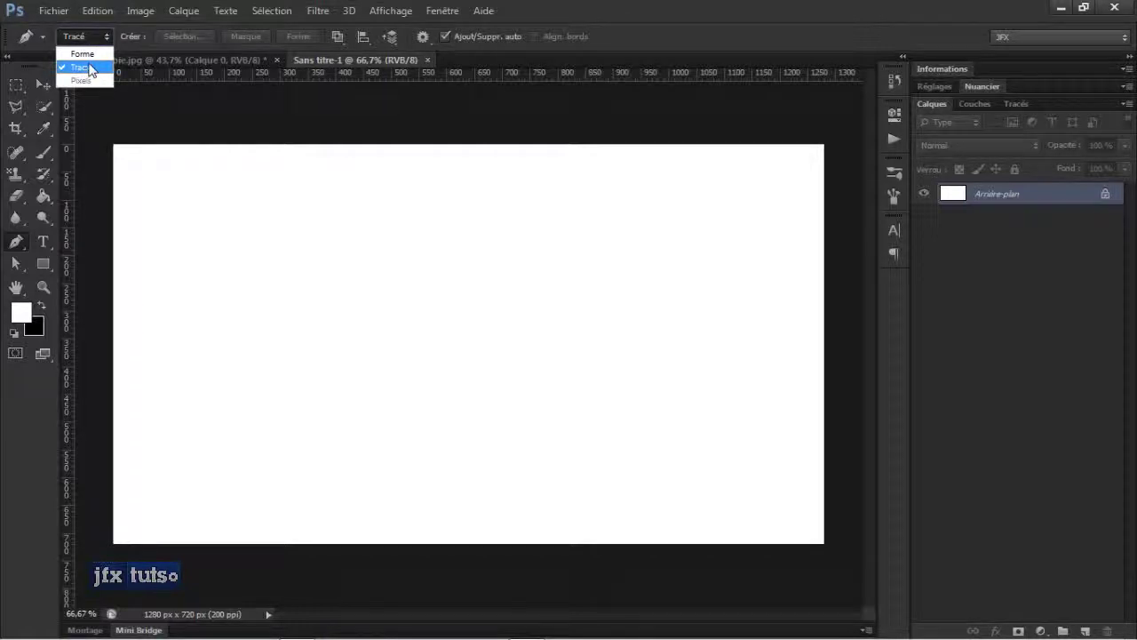
click(94, 67)
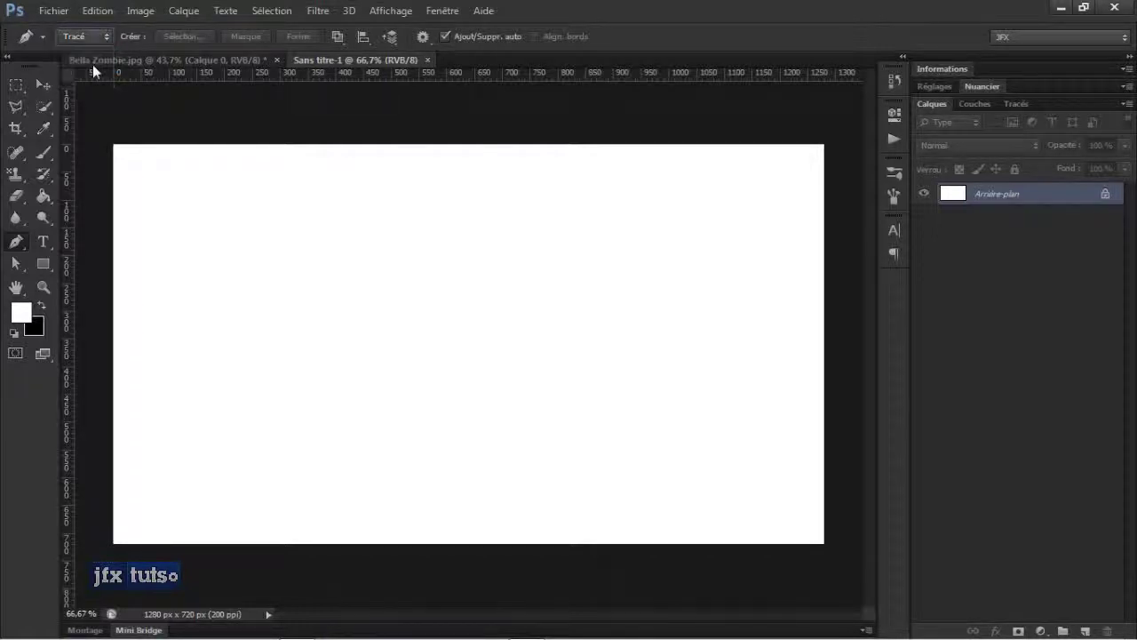
click(86, 37)
click(89, 55)
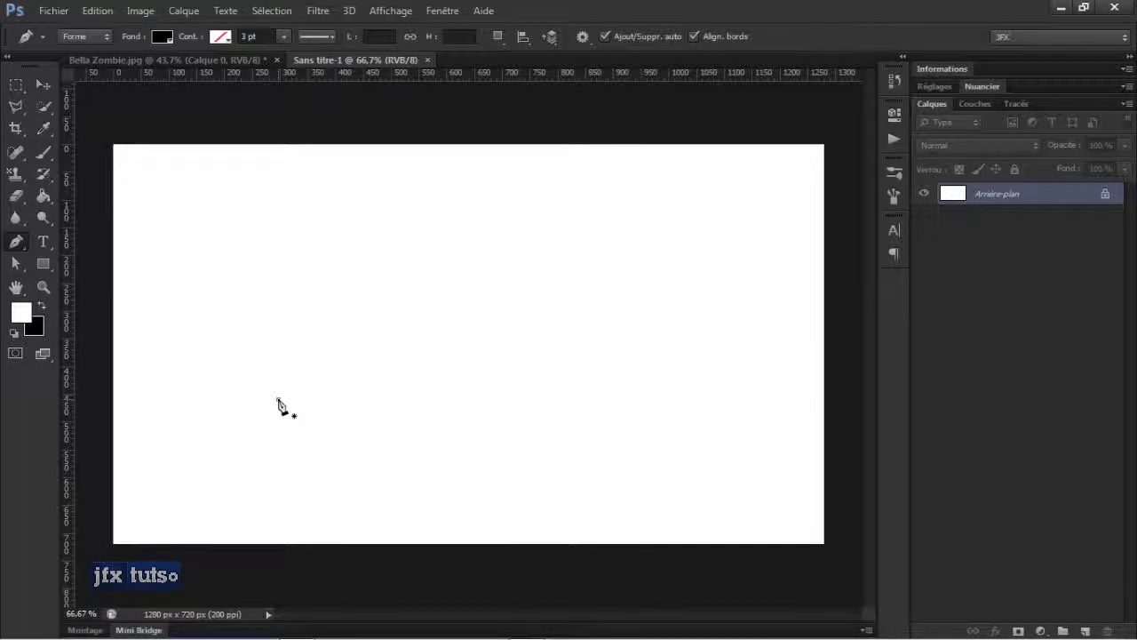
Draw a closed, curved black shape about 656 × 424 px near the middle of the canvas with the Pen tool.
drag(278, 365, 278, 365)
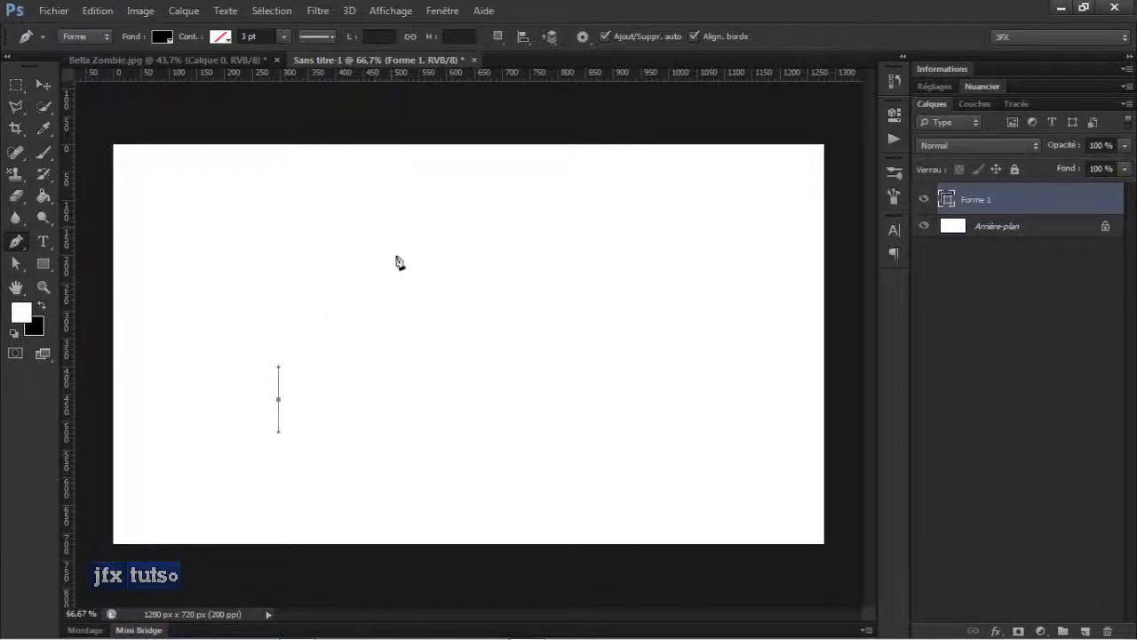
drag(390, 287, 426, 252)
drag(463, 218, 460, 198)
drag(562, 337, 668, 392)
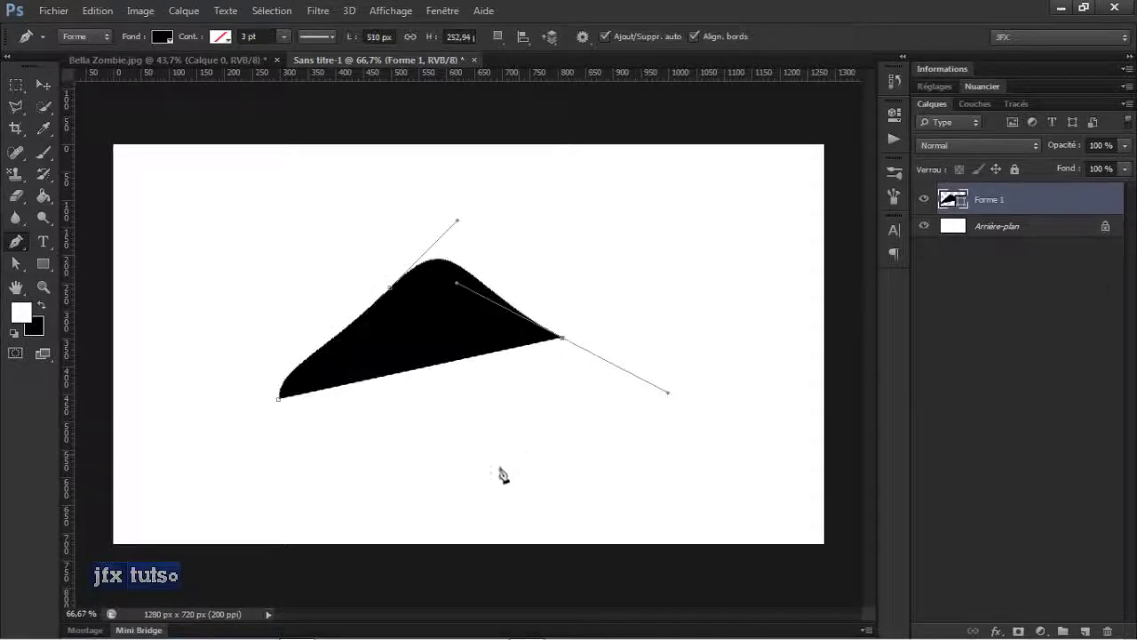
drag(495, 468, 392, 468)
drag(273, 469, 283, 411)
Delete the white Arrière-plan layer behind the black shape.
scroll(388, 332, up, 2)
scroll(385, 355, up, 1)
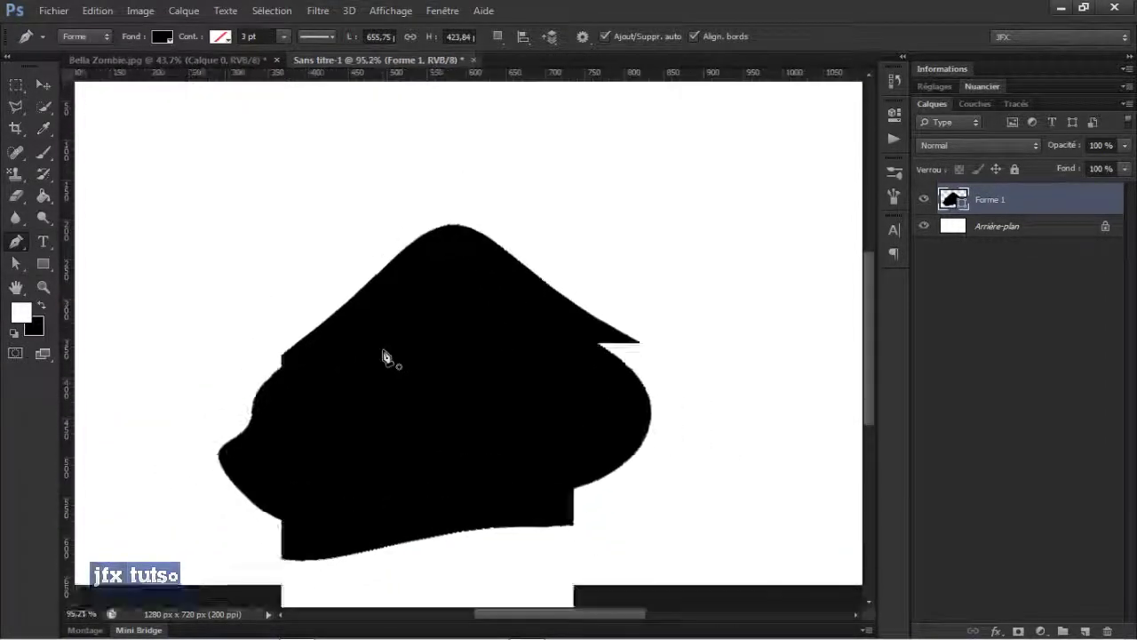
click(1041, 230)
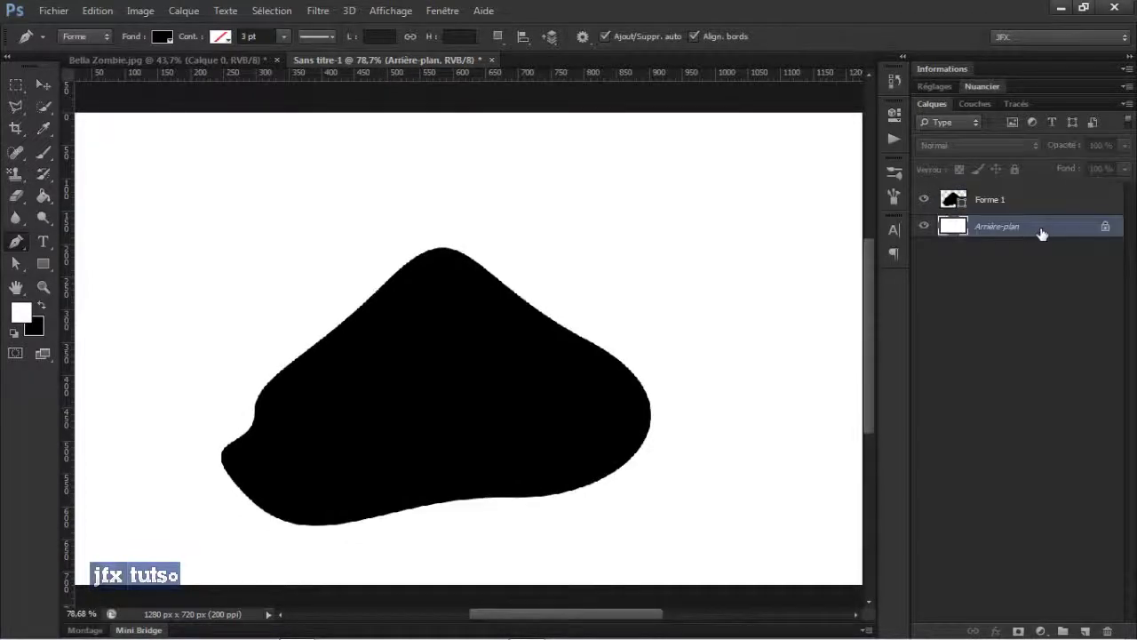
key(Delete)
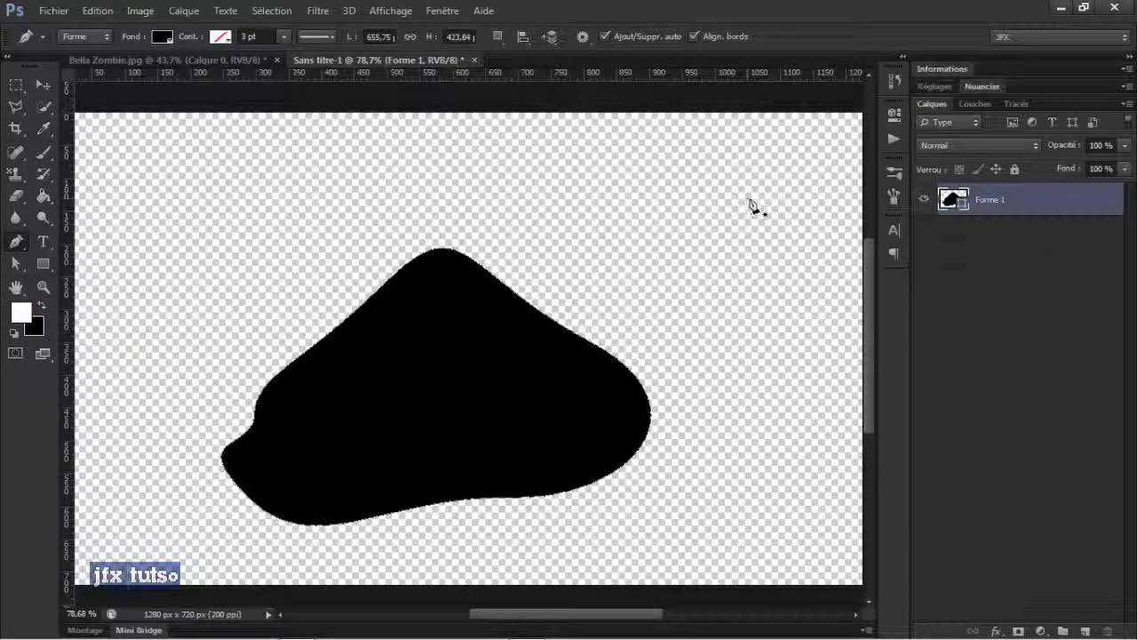
Select the Move tool and try to define a selection from the black shape's path.
key(v)
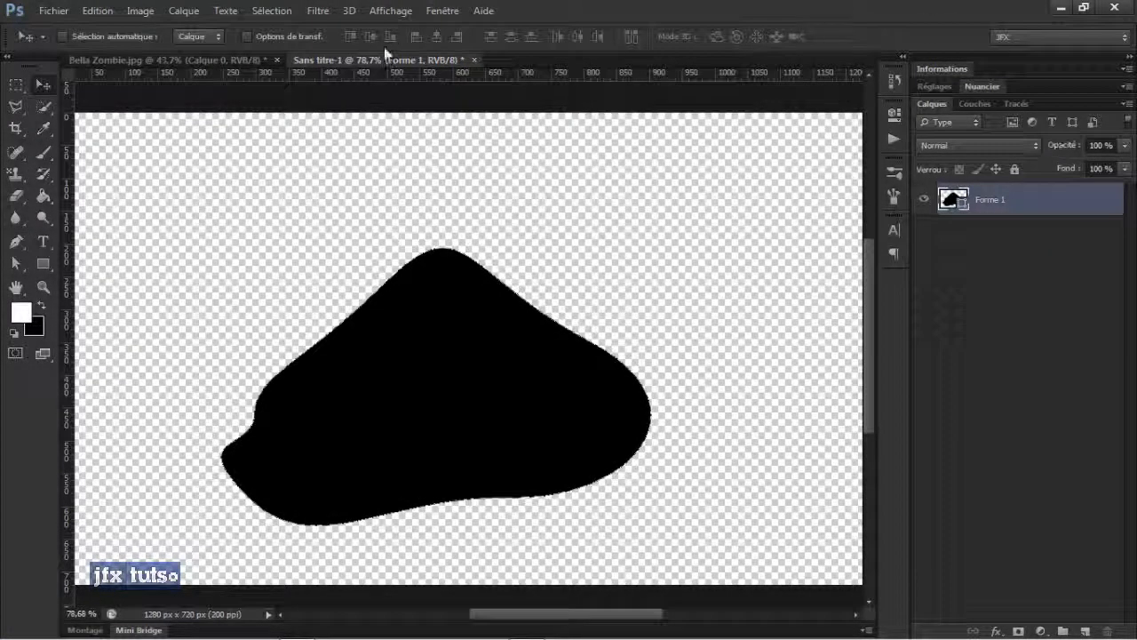
click(50, 12)
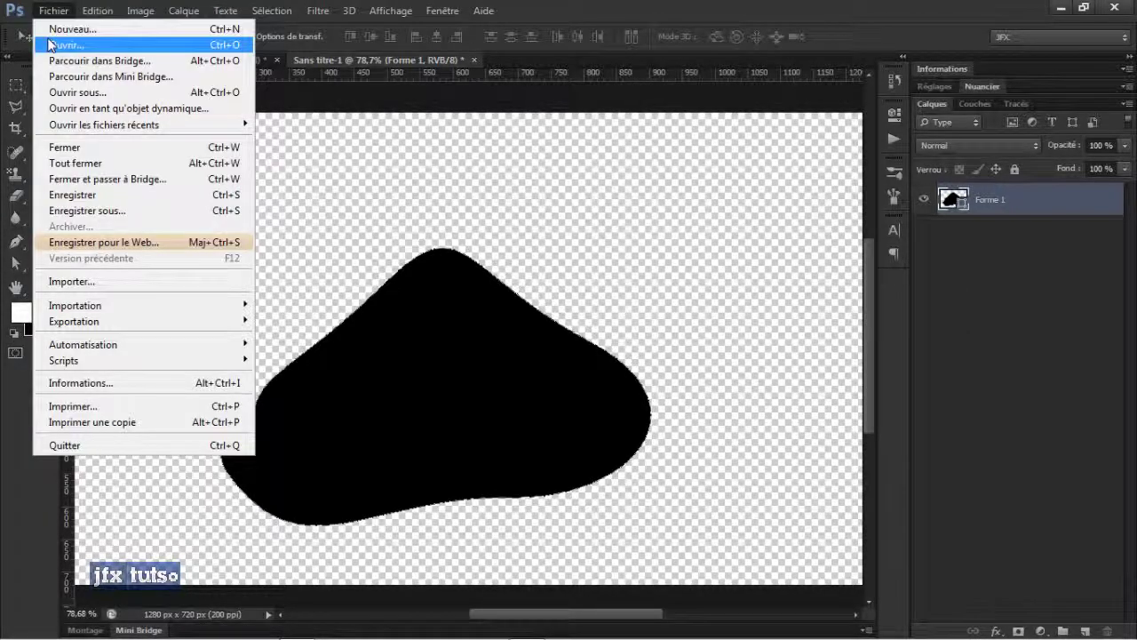
click(486, 252)
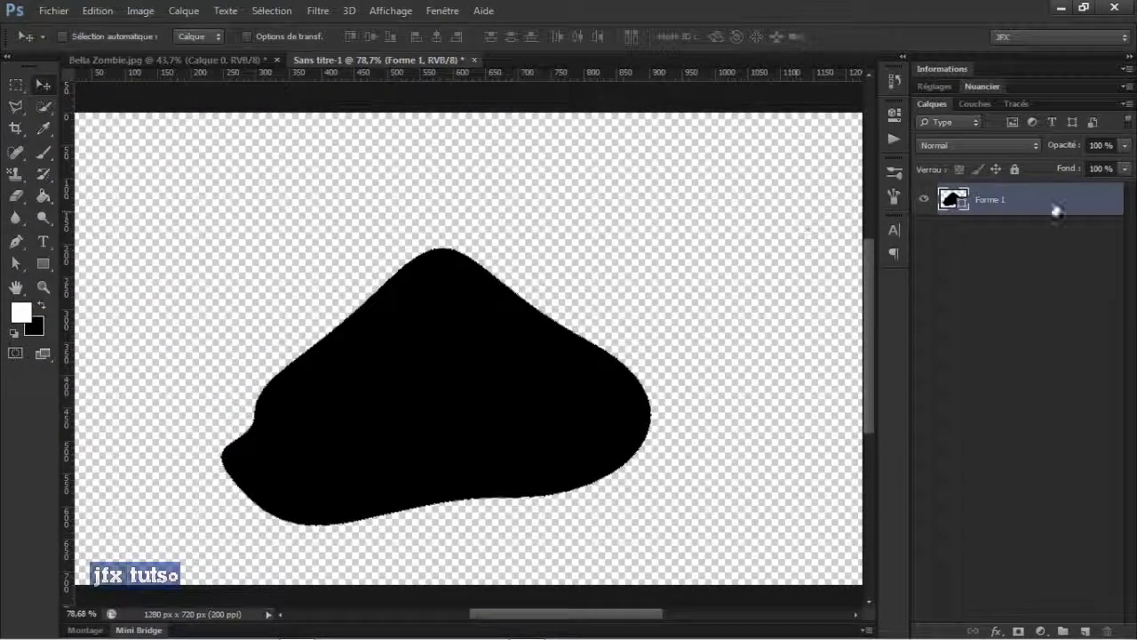
click(1016, 104)
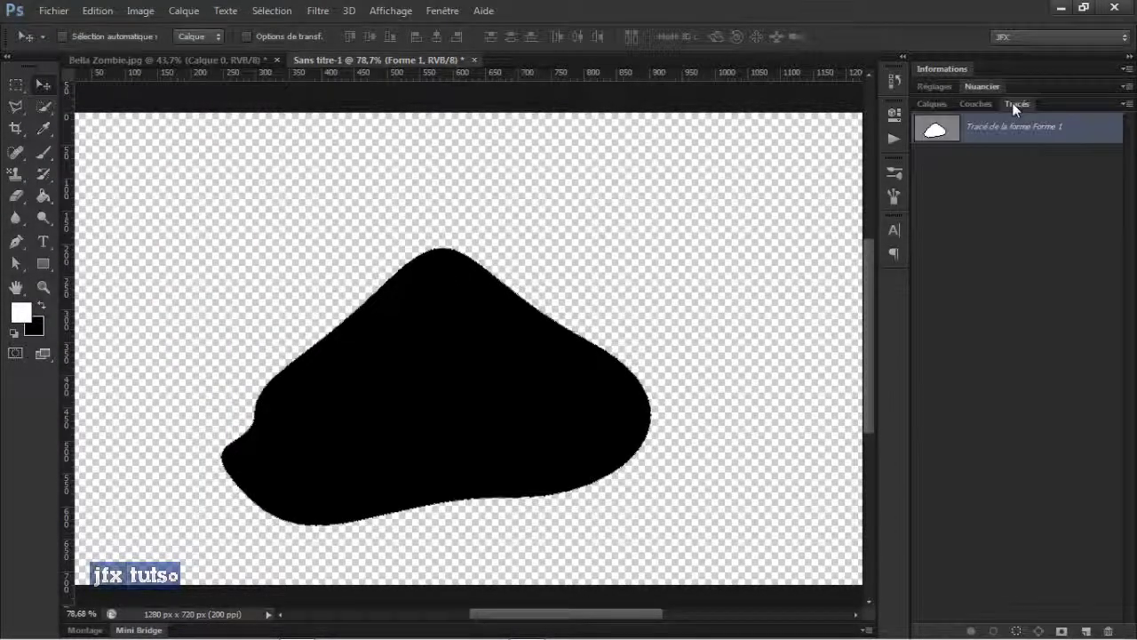
right_click(948, 132)
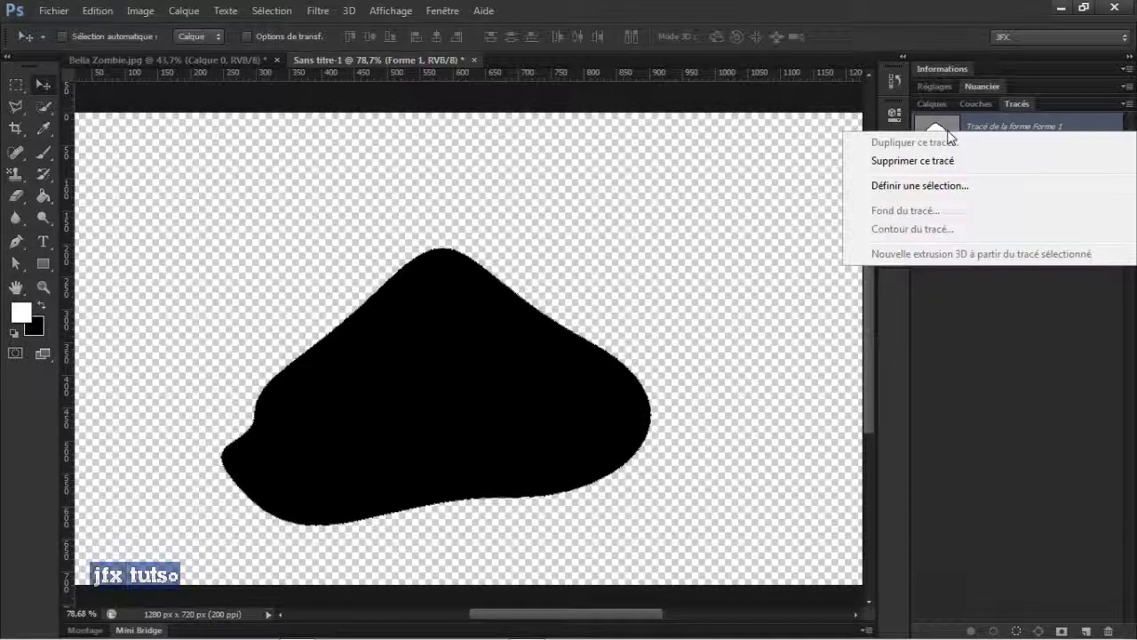
click(919, 185)
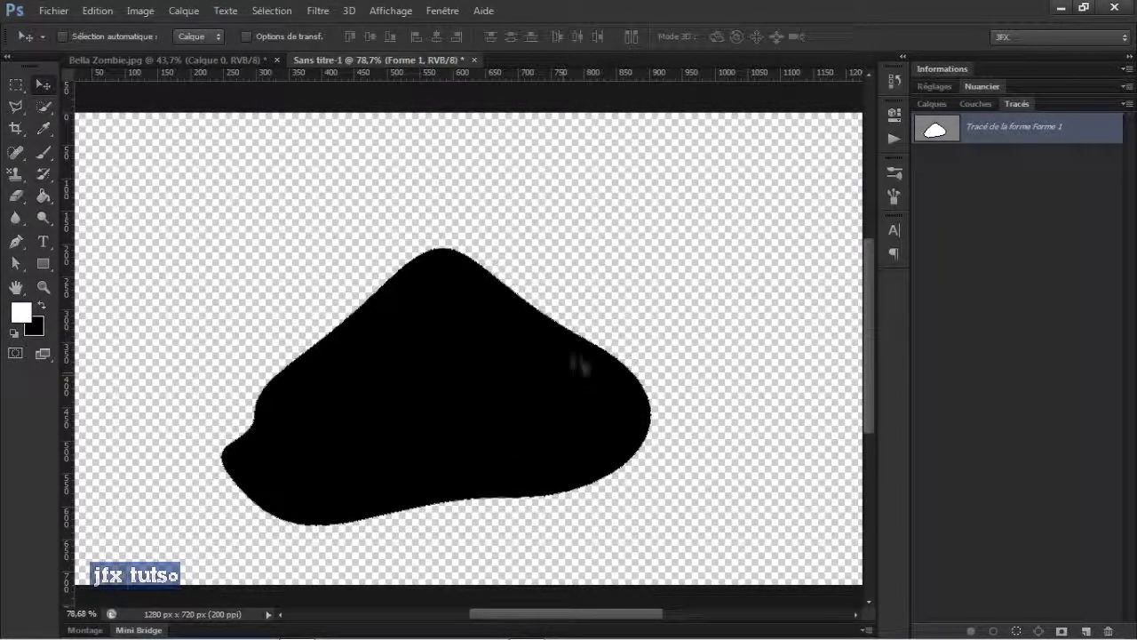
With the Pen tool active, display the work path and the Forme 1 copie 2 shape path in turn to compare them.
key(p)
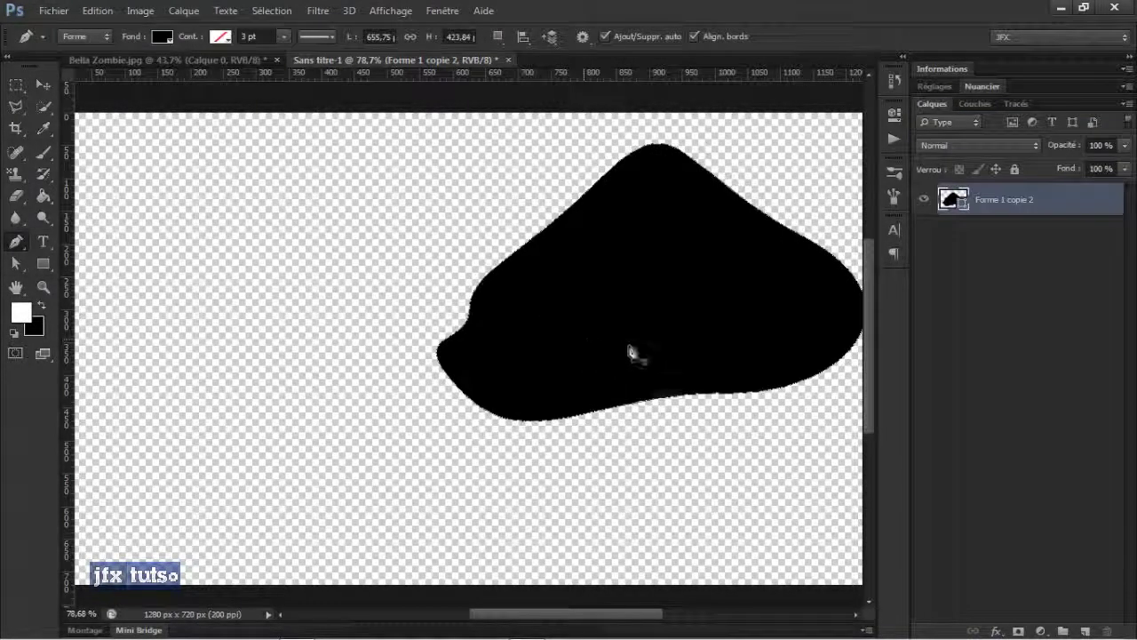
click(1015, 104)
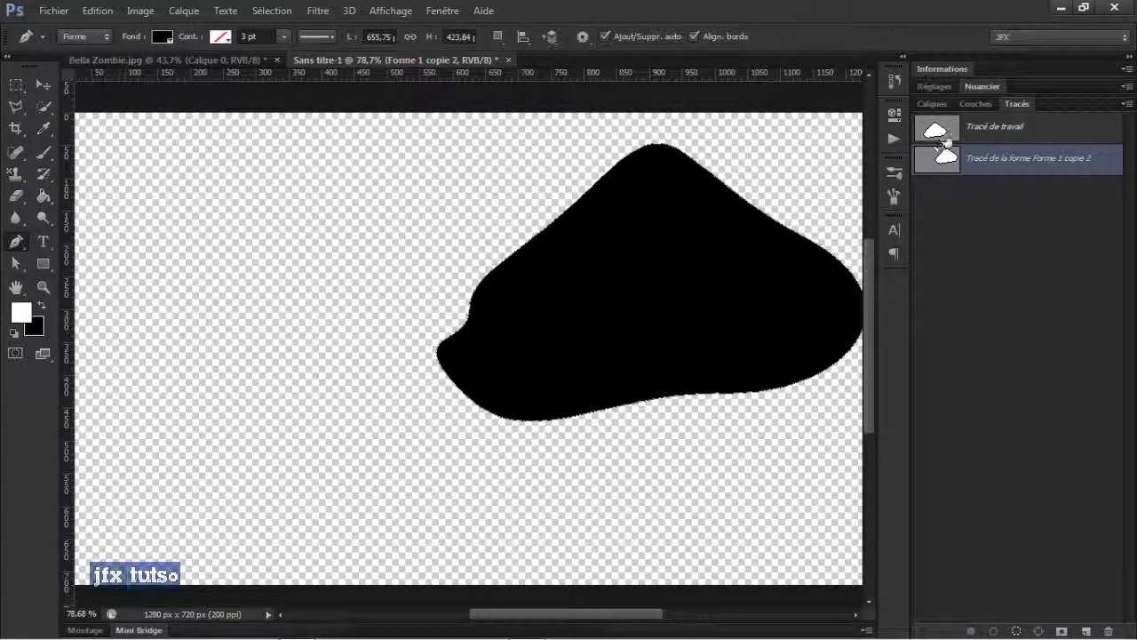
click(933, 131)
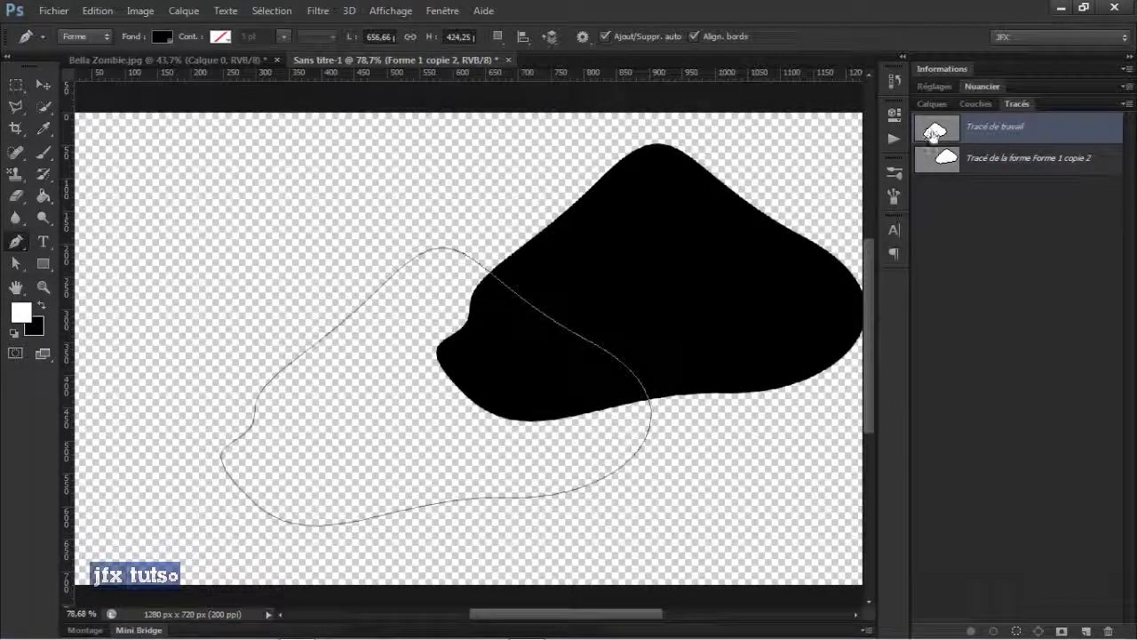
click(939, 167)
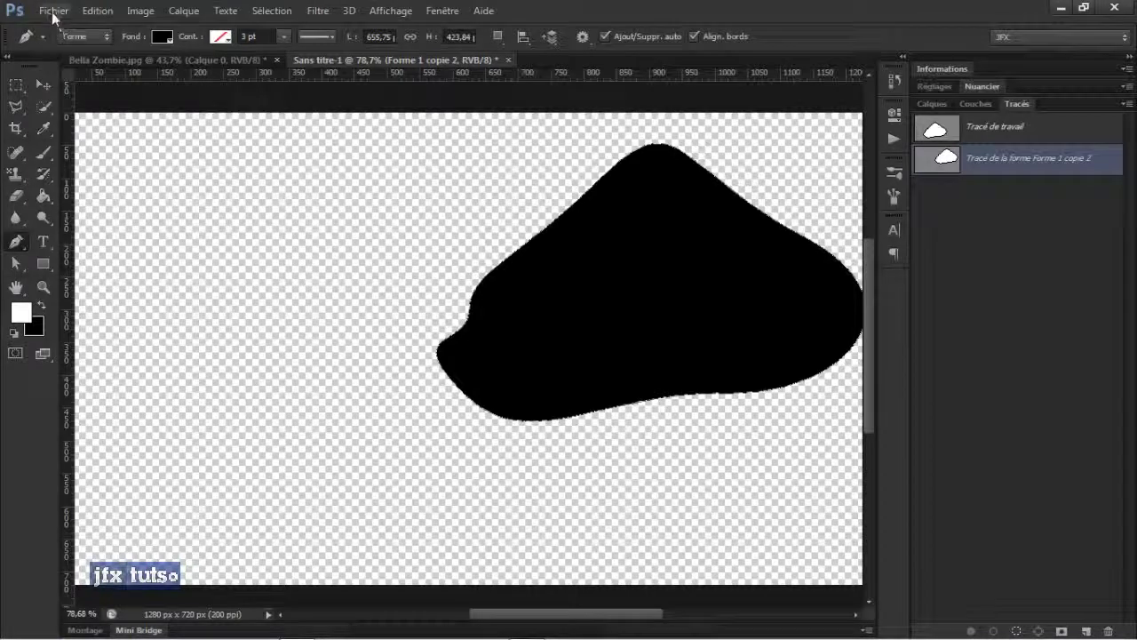
Look at the Illustrator path export dialog for the Forme 1 copie 2 shape path and cancel it.
click(53, 12)
mouse_move(72, 321)
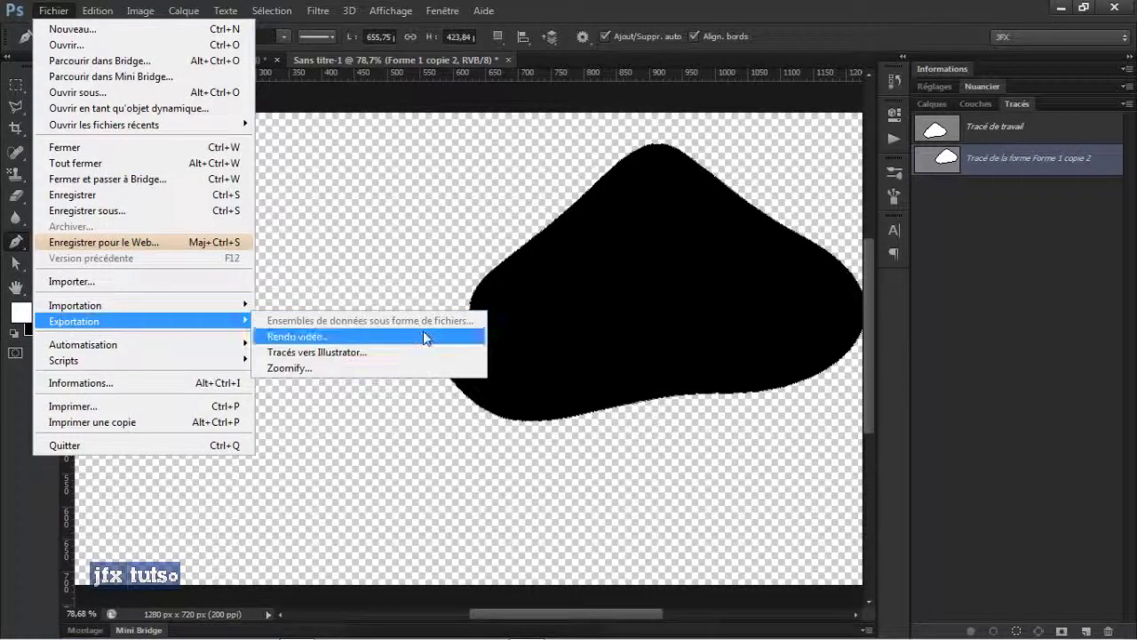
click(374, 356)
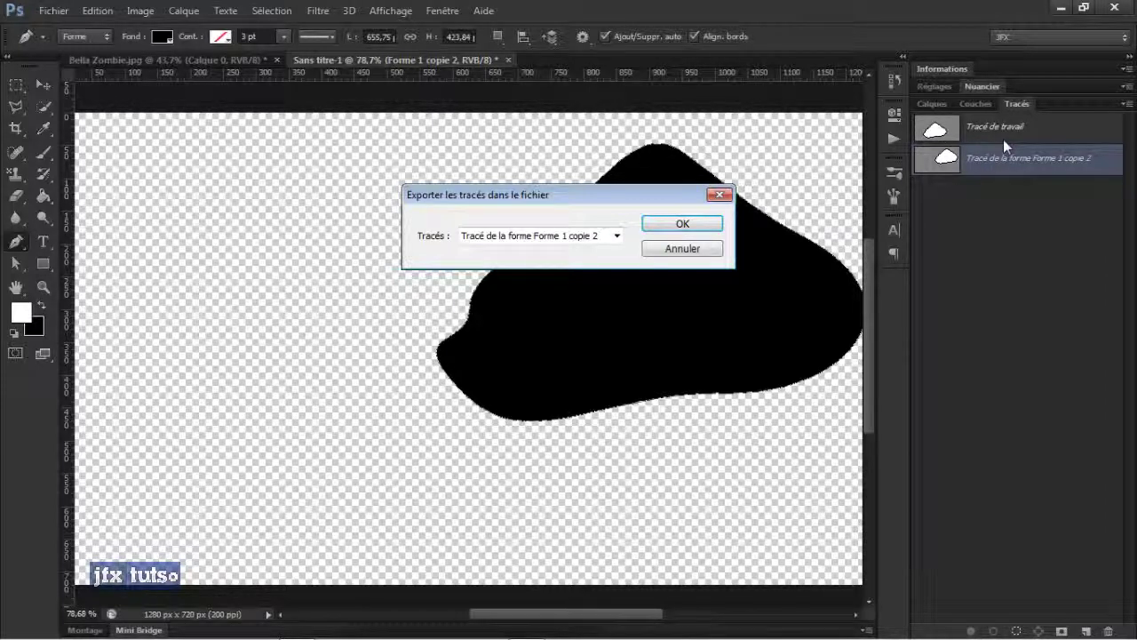
click(686, 252)
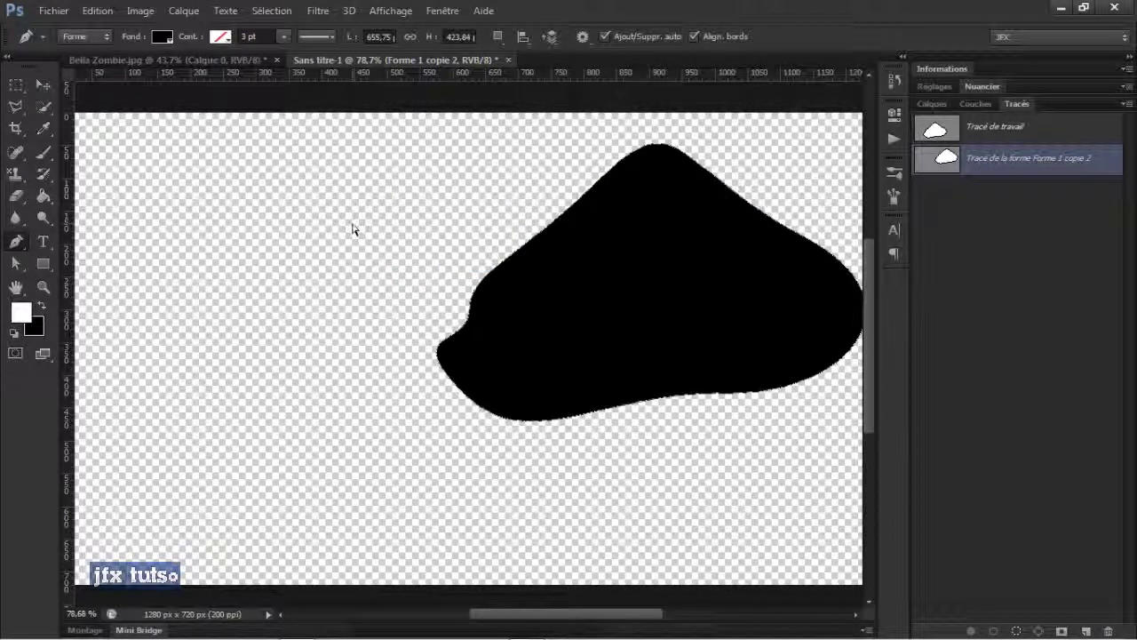
Delete the work path and the shape path, and replace the Forme 1 copie 2 layer with a new empty layer.
mouse_move(995, 130)
mouse_down()
mouse_move(1000, 163)
mouse_move(999, 133)
mouse_up()
key(Delete)
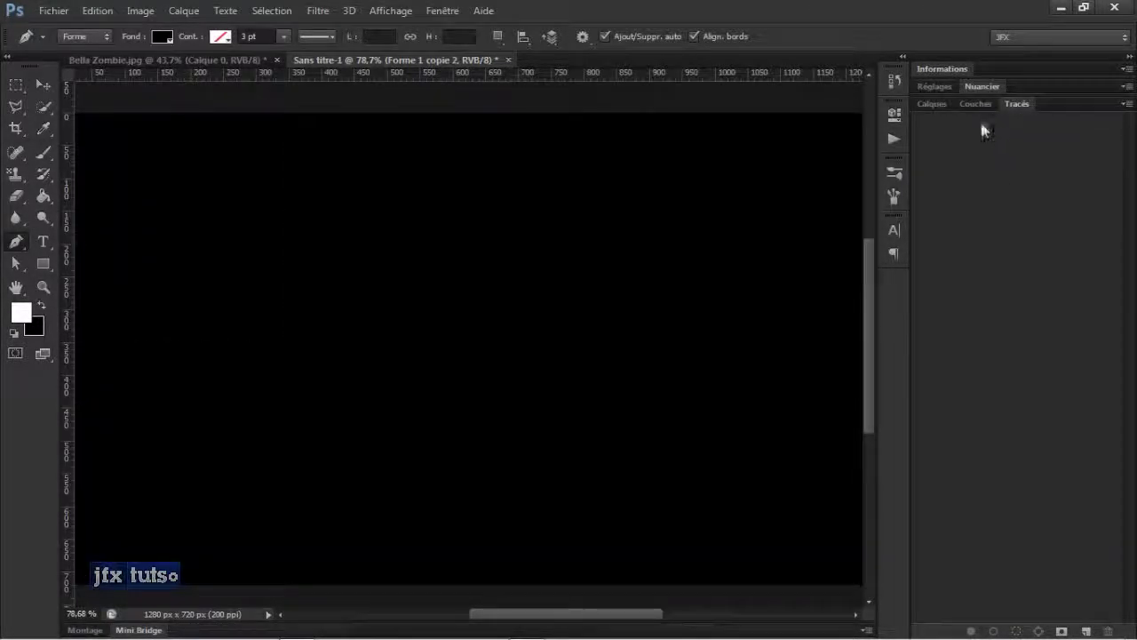
click(933, 104)
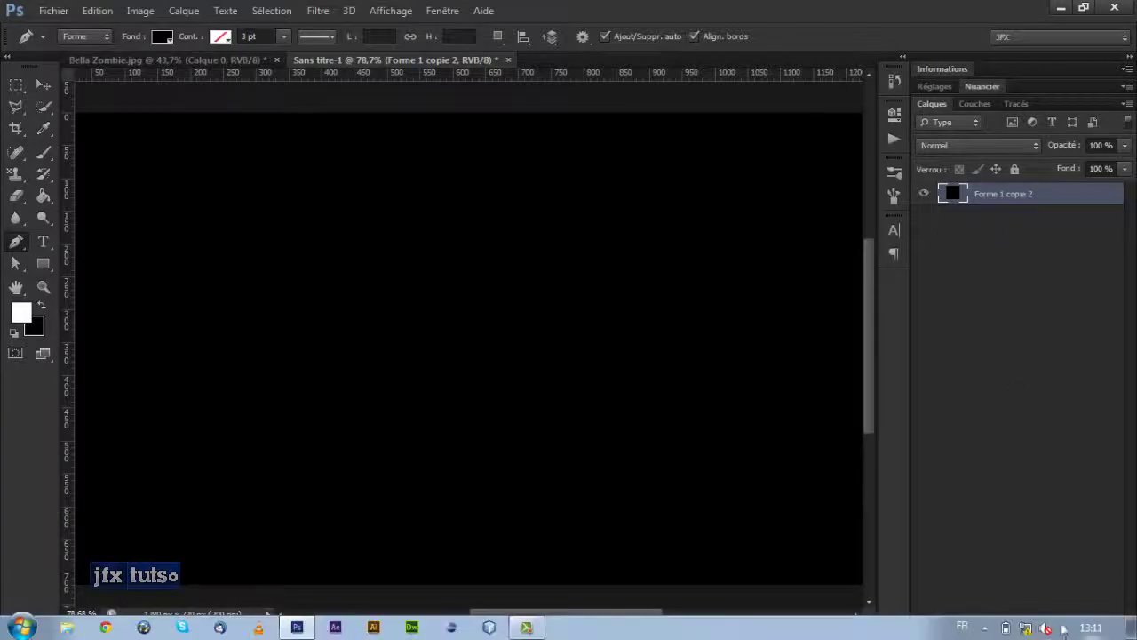
click(1085, 631)
click(1013, 224)
key(Delete)
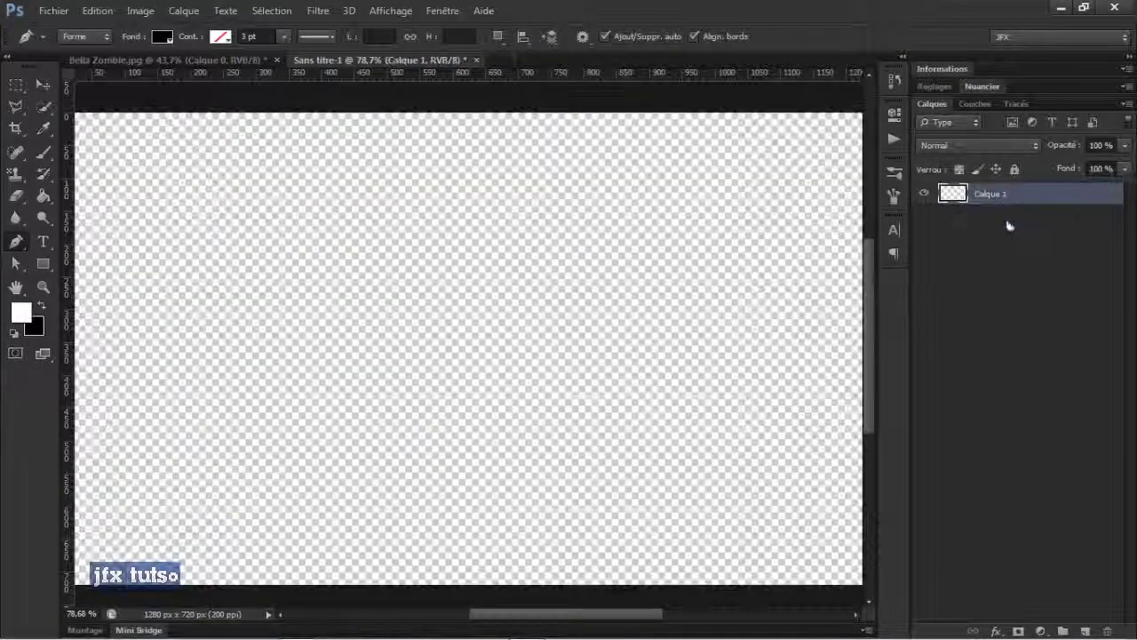
Open the character settings and choose the Anja Eliane font for the text.
key(t)
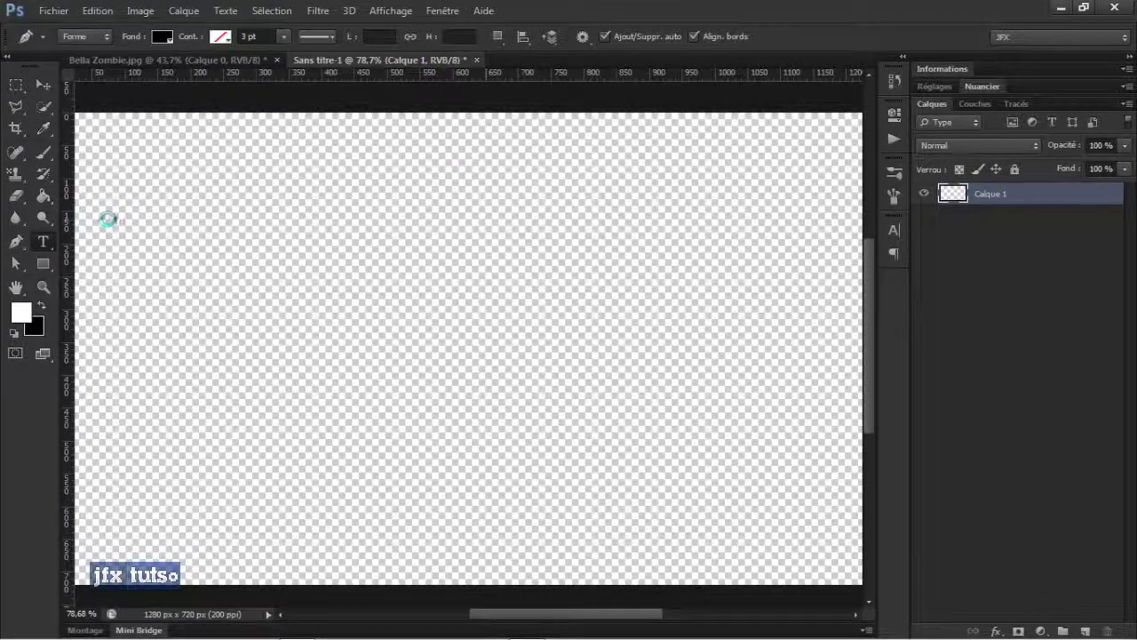
key(p)
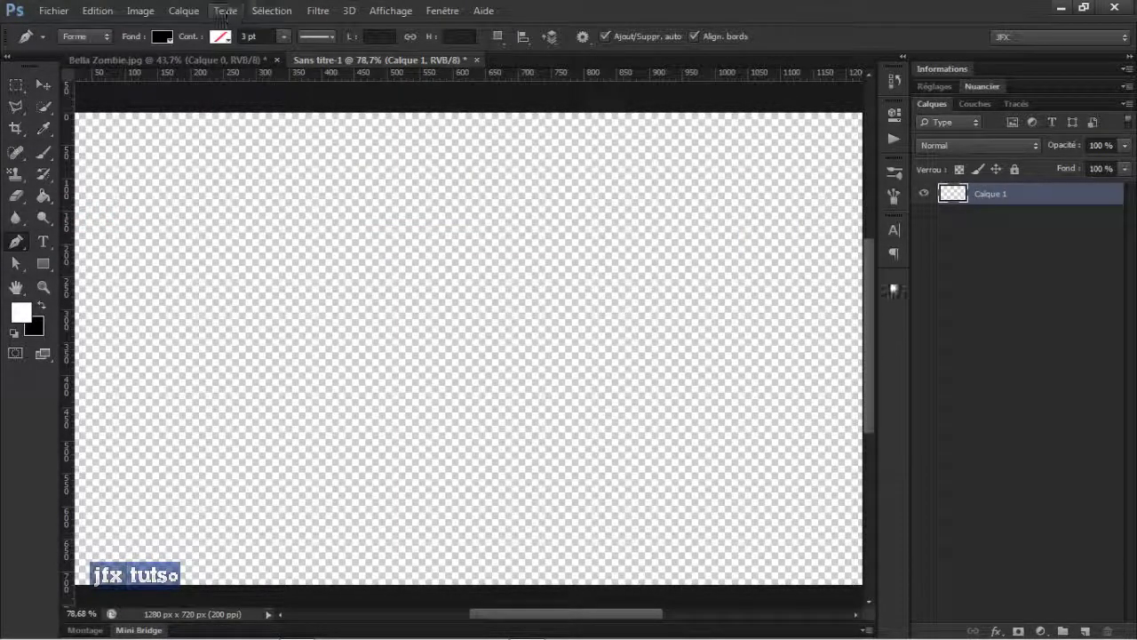
click(894, 226)
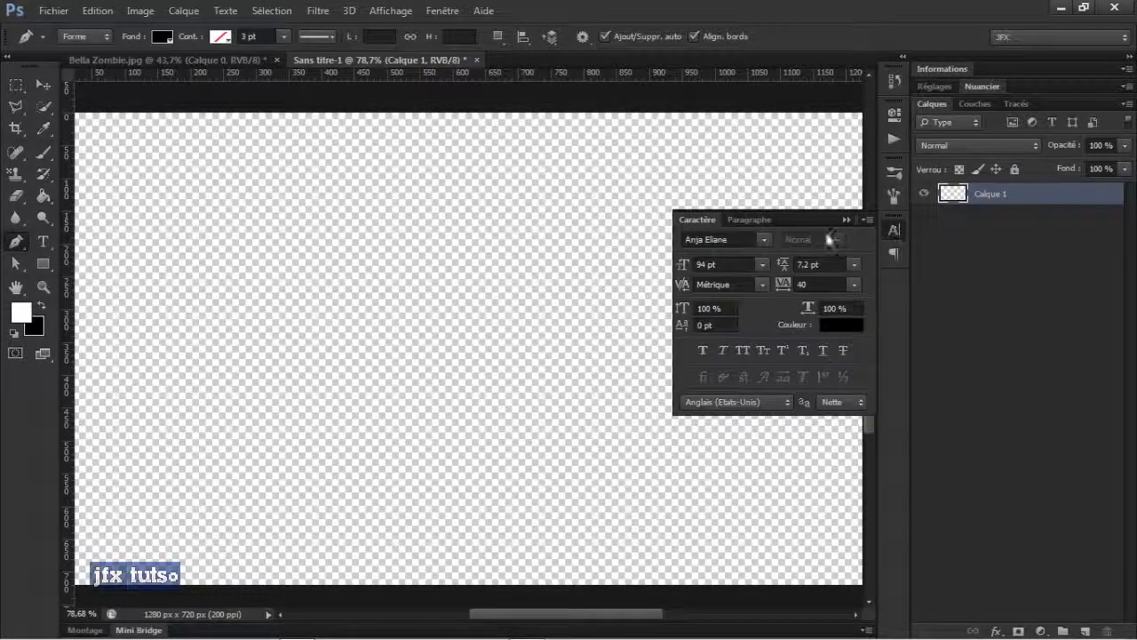
click(766, 240)
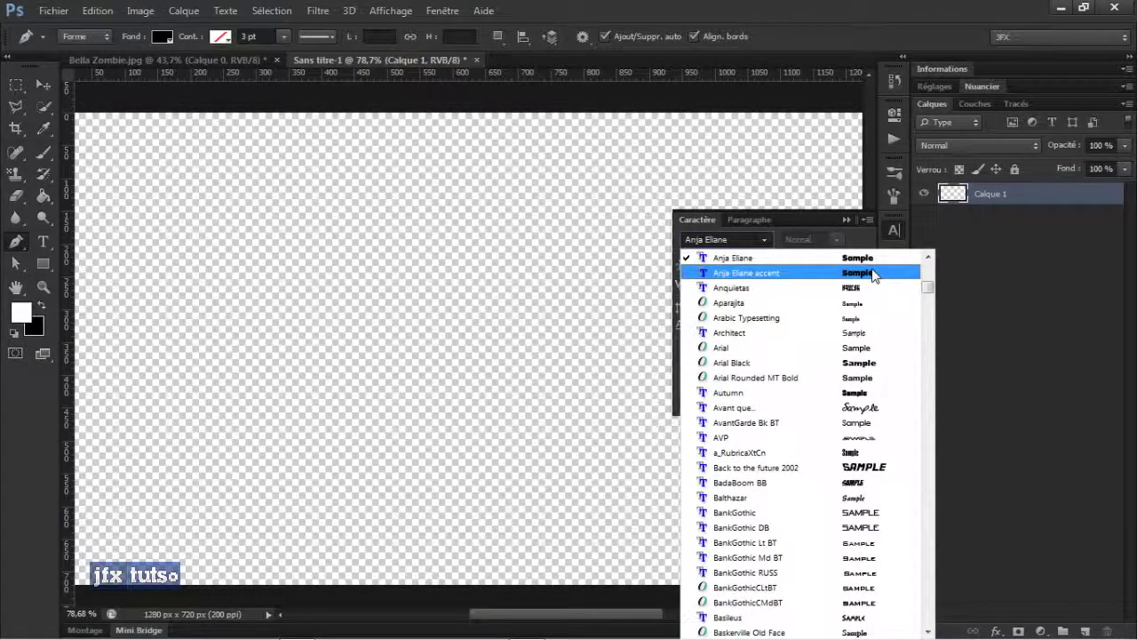
click(782, 257)
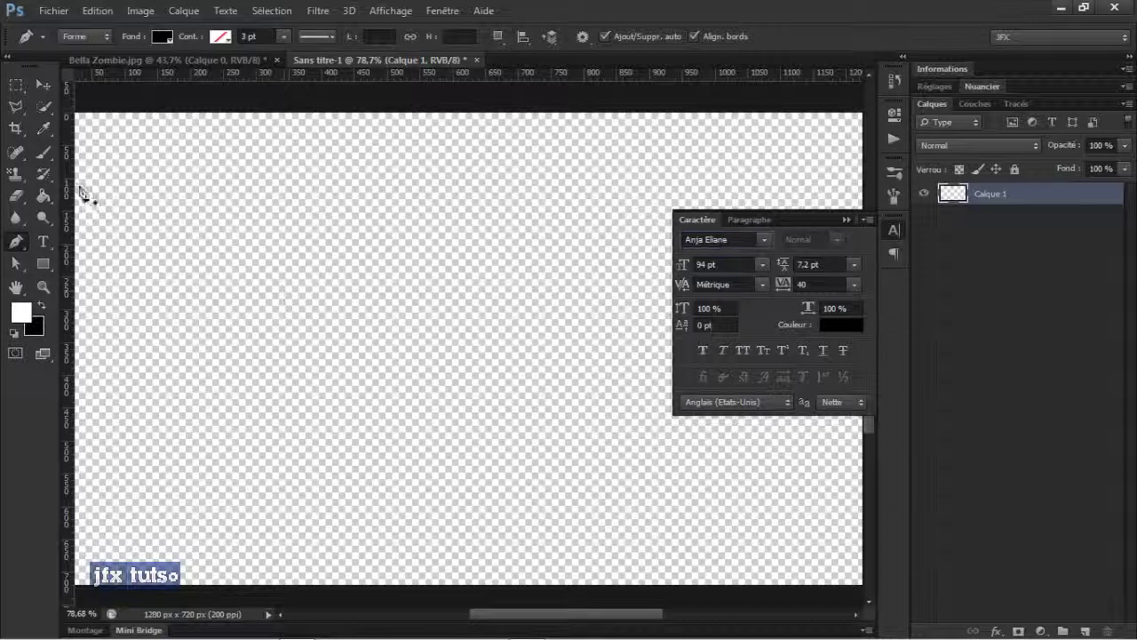
Add the text "test" at 94 pt with the Type tool and move it to about the middle of the canvas.
click(664, 31)
key(t)
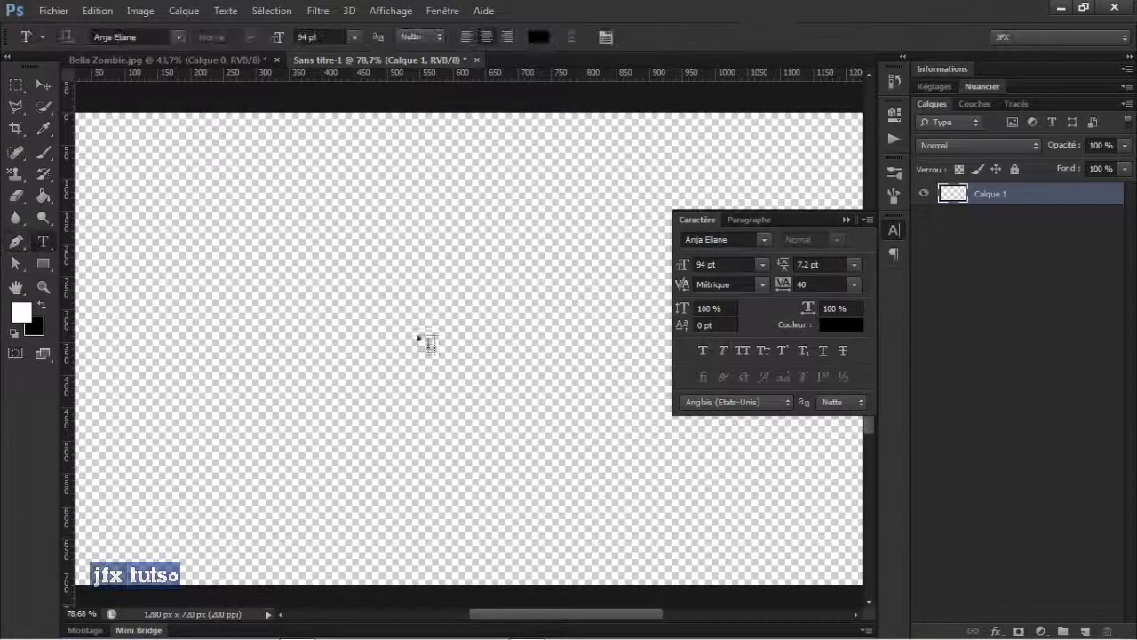
click(364, 285)
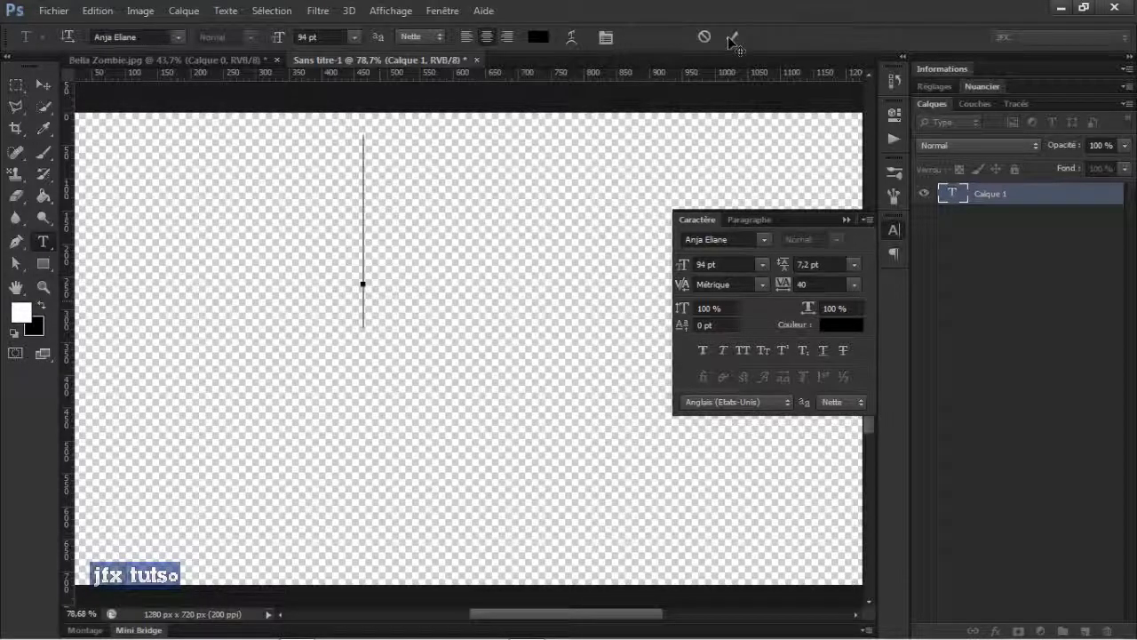
text(test)
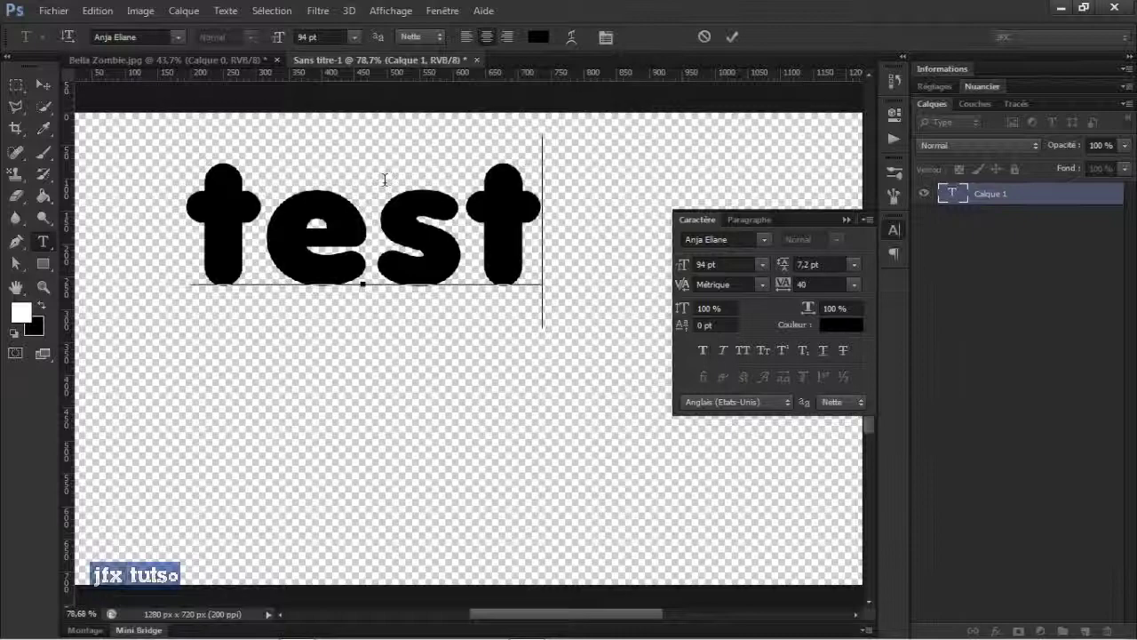
click(43, 84)
drag(449, 263, 537, 369)
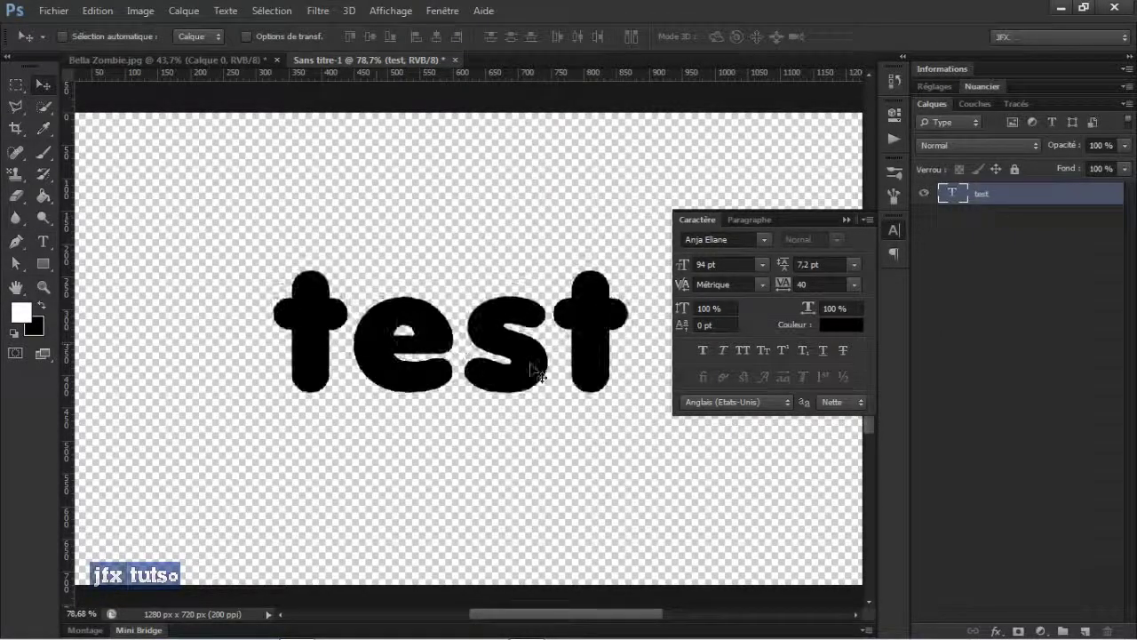
Try faux italic on the "test" text, switch it off again and apply faux bold instead.
click(723, 350)
click(722, 350)
click(702, 350)
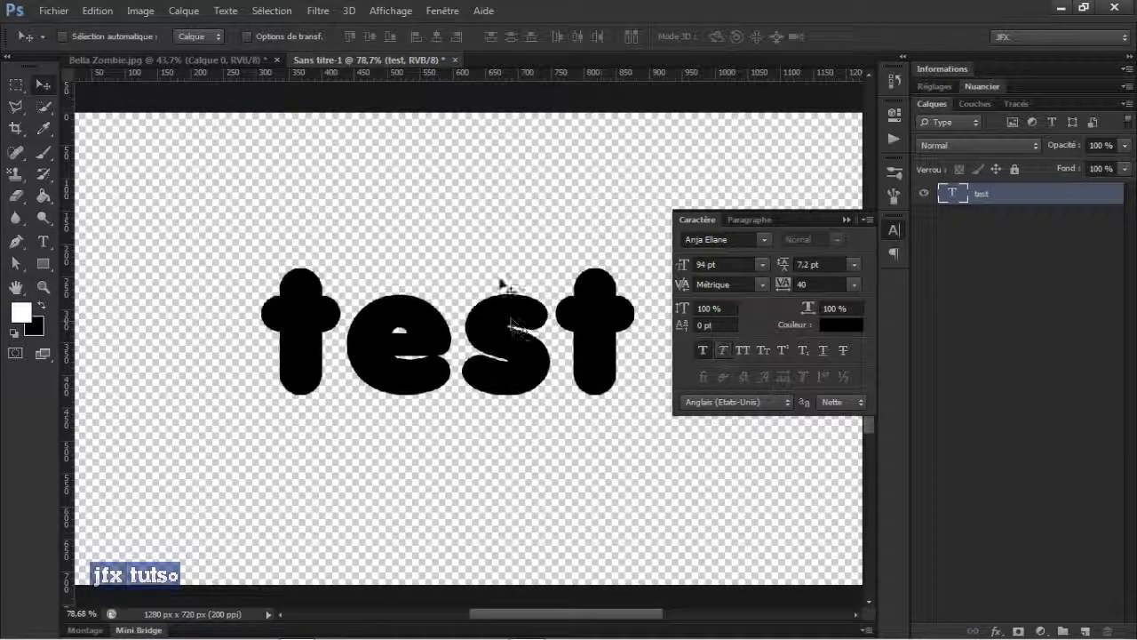
Try to create a work path from the "test" text layer.
click(219, 12)
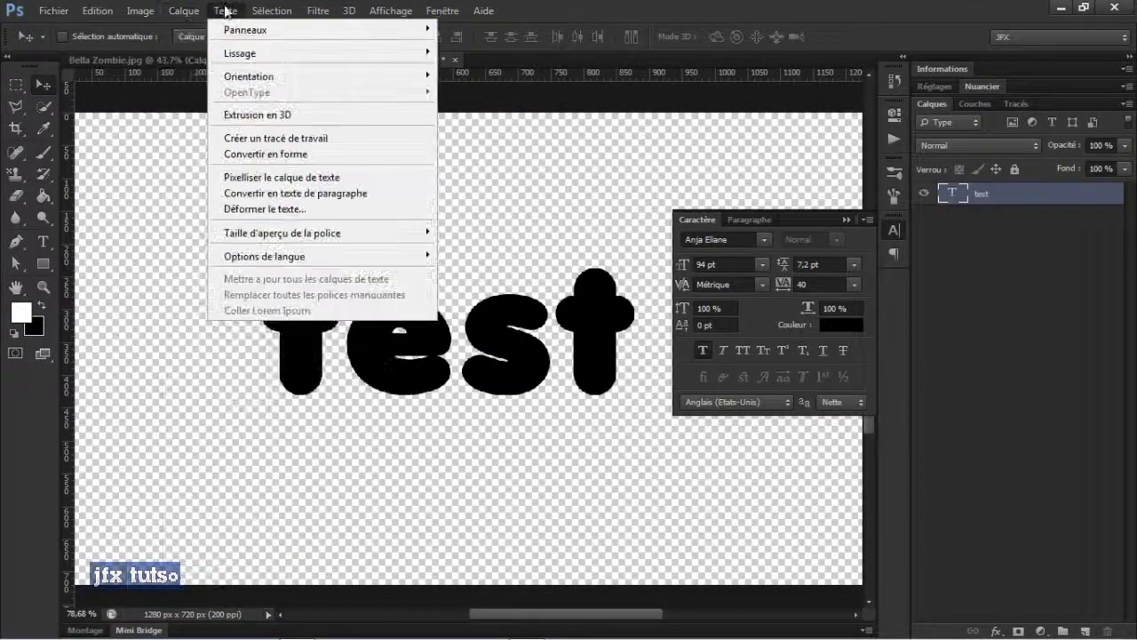
click(277, 140)
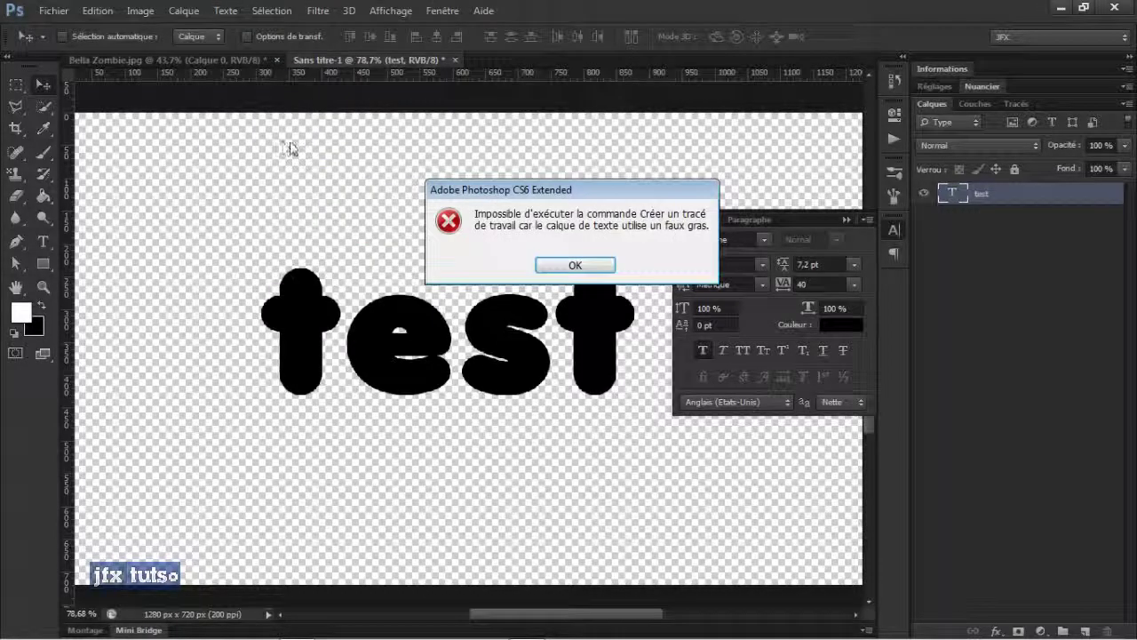
click(576, 265)
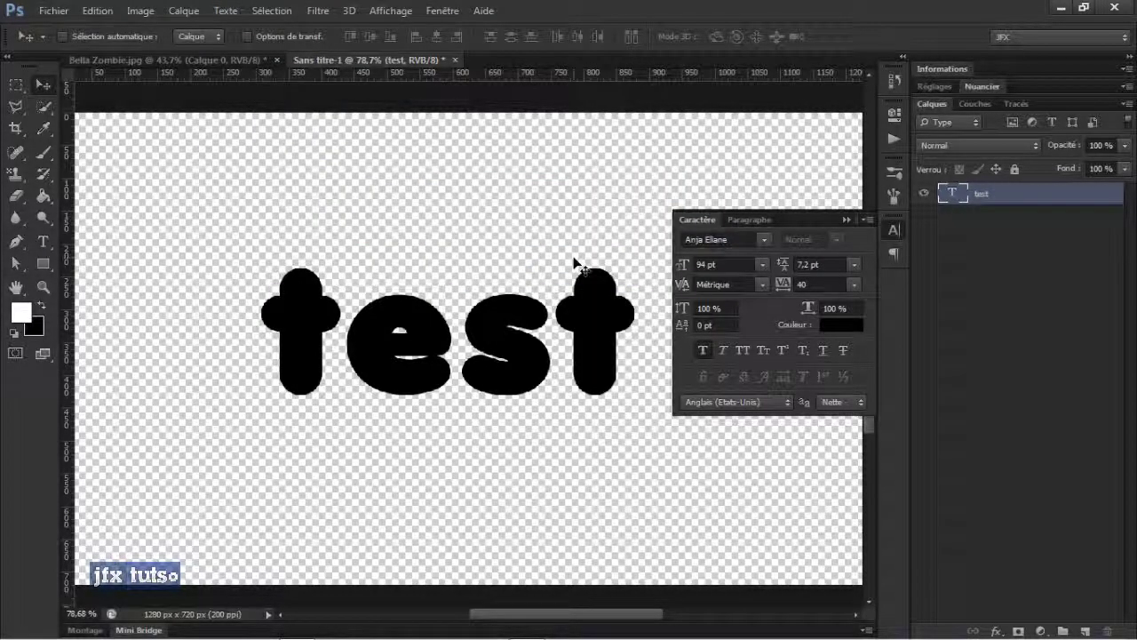
Change the "test" text's font to Arial and keep the Regular style.
click(762, 241)
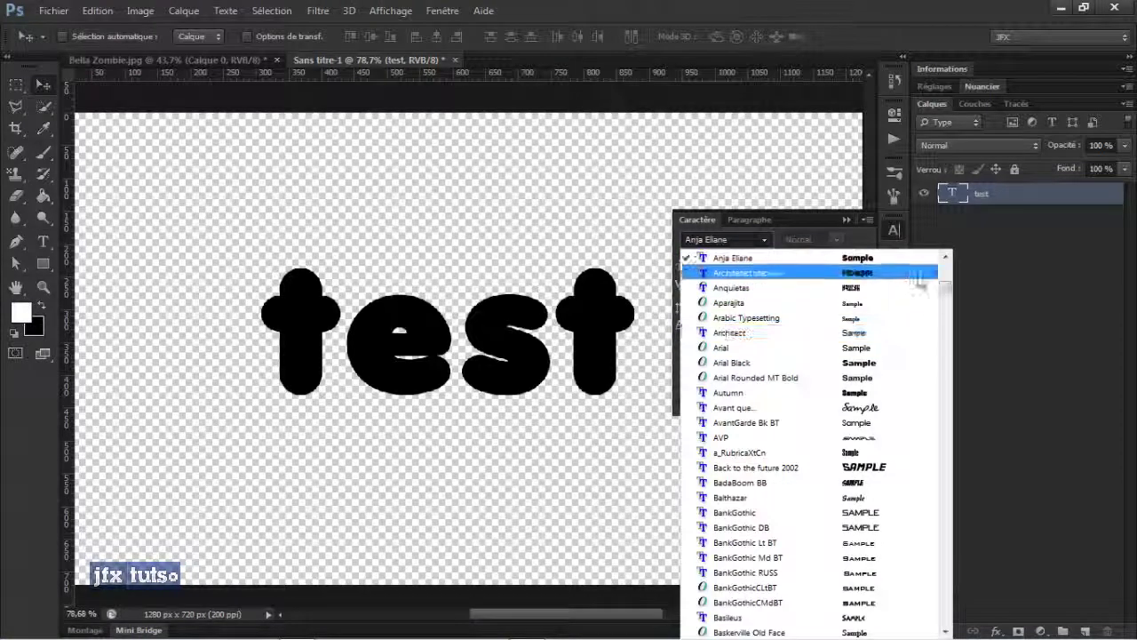
click(945, 270)
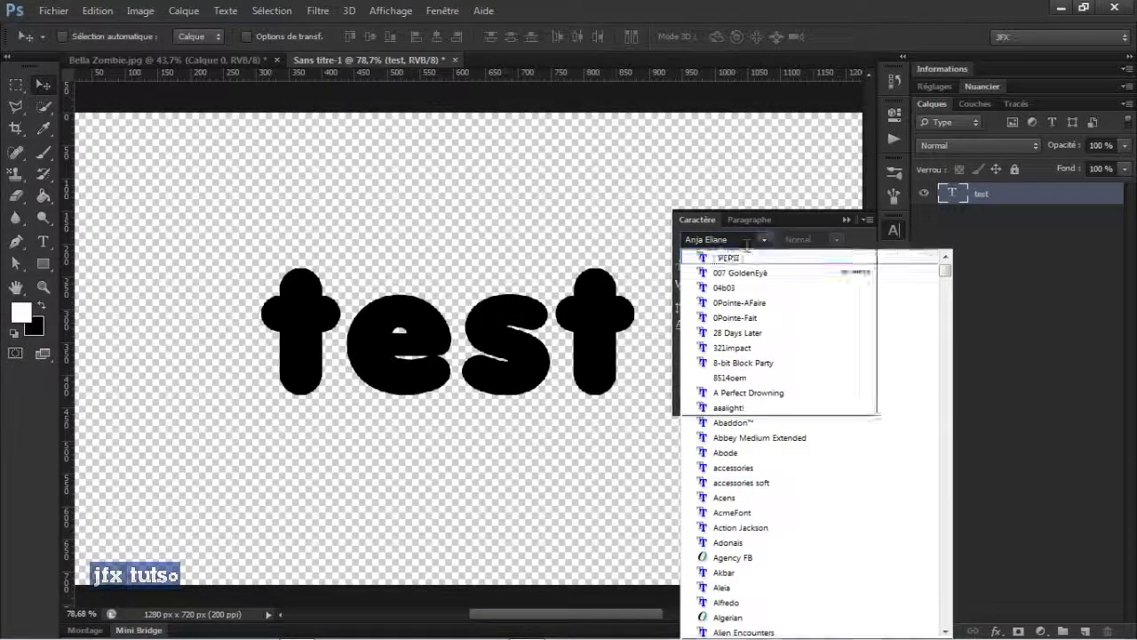
drag(744, 240, 599, 249)
text(Arial)
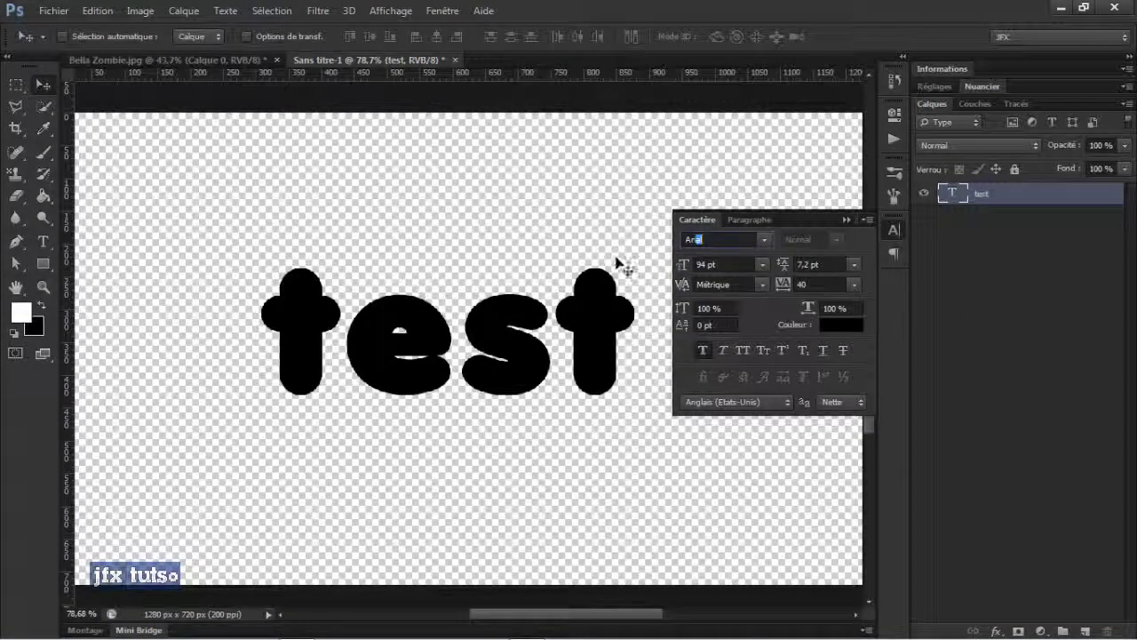
key(Return)
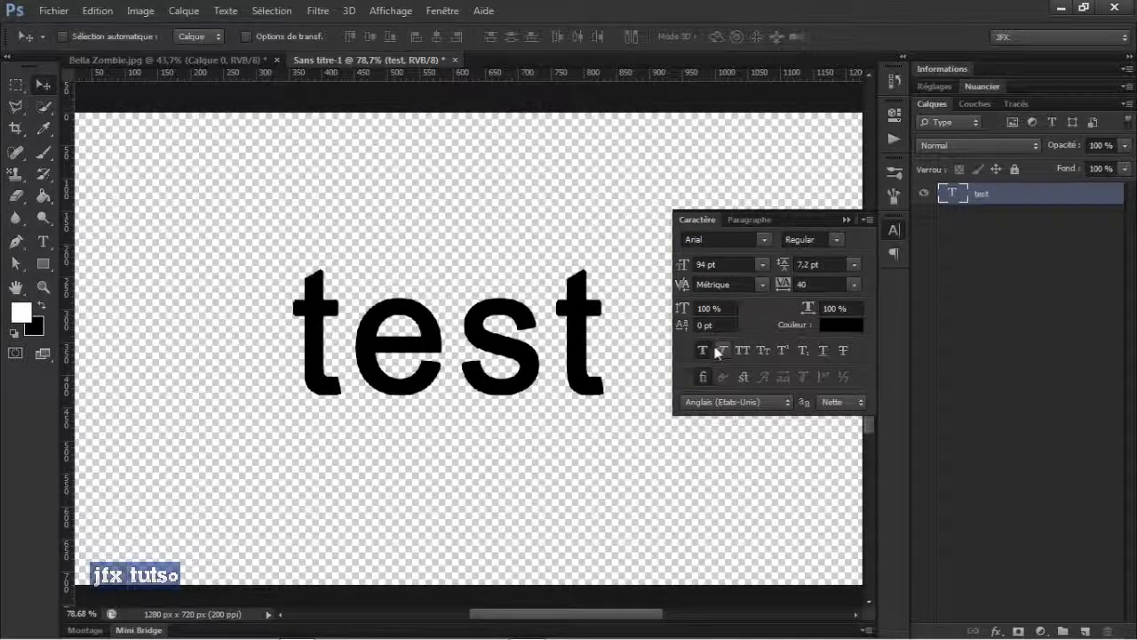
click(835, 240)
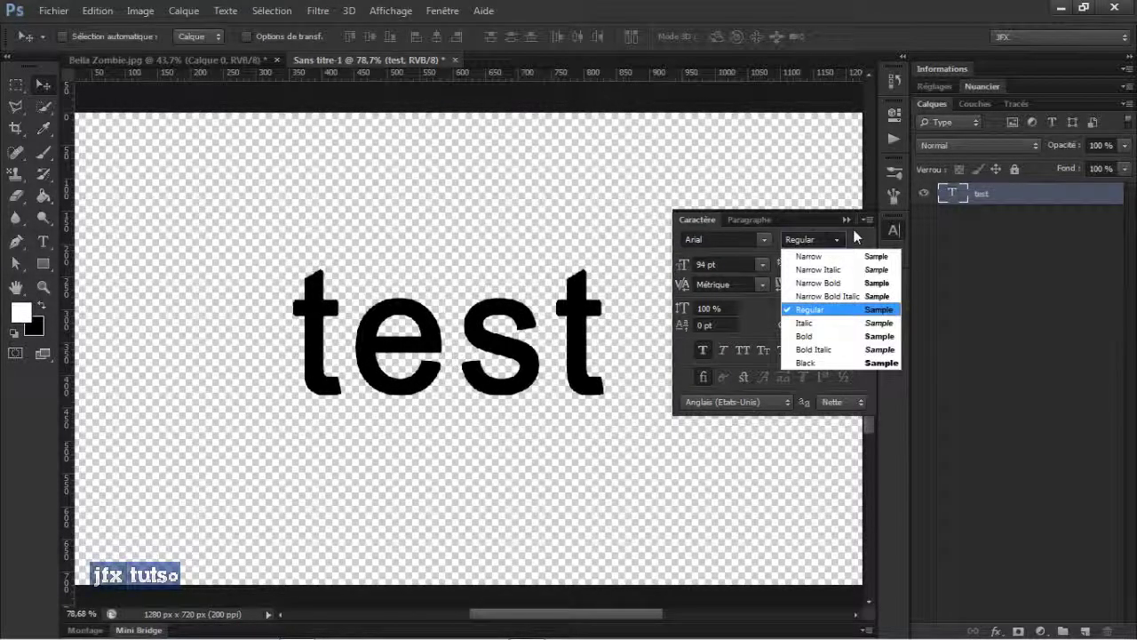
click(832, 238)
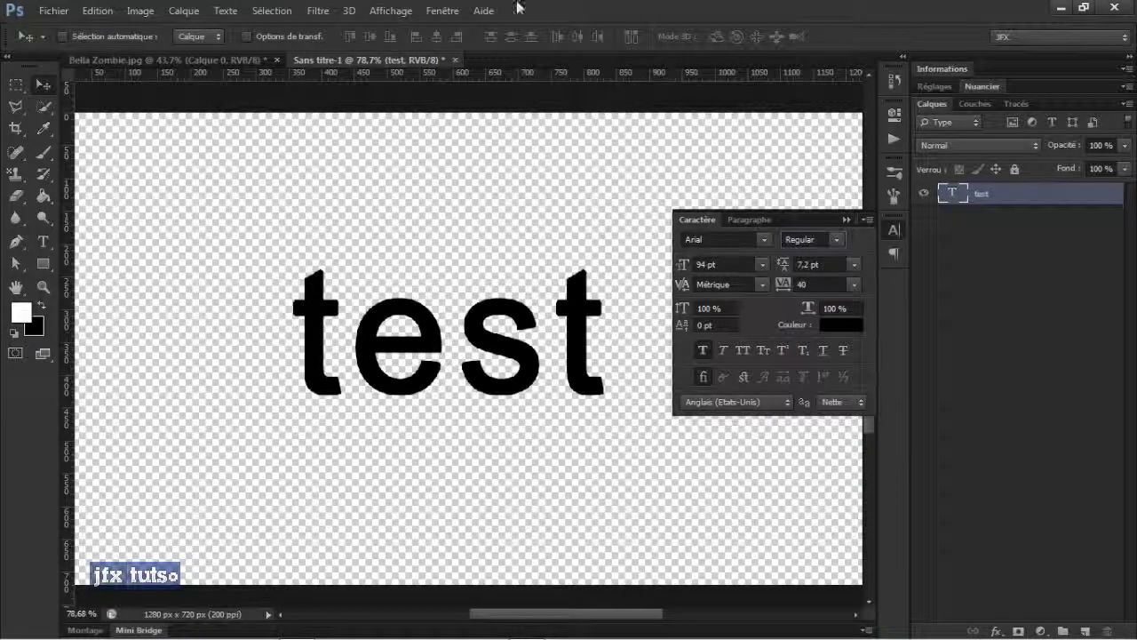
Try to convert the Arial "test" text layer into a shape.
click(227, 11)
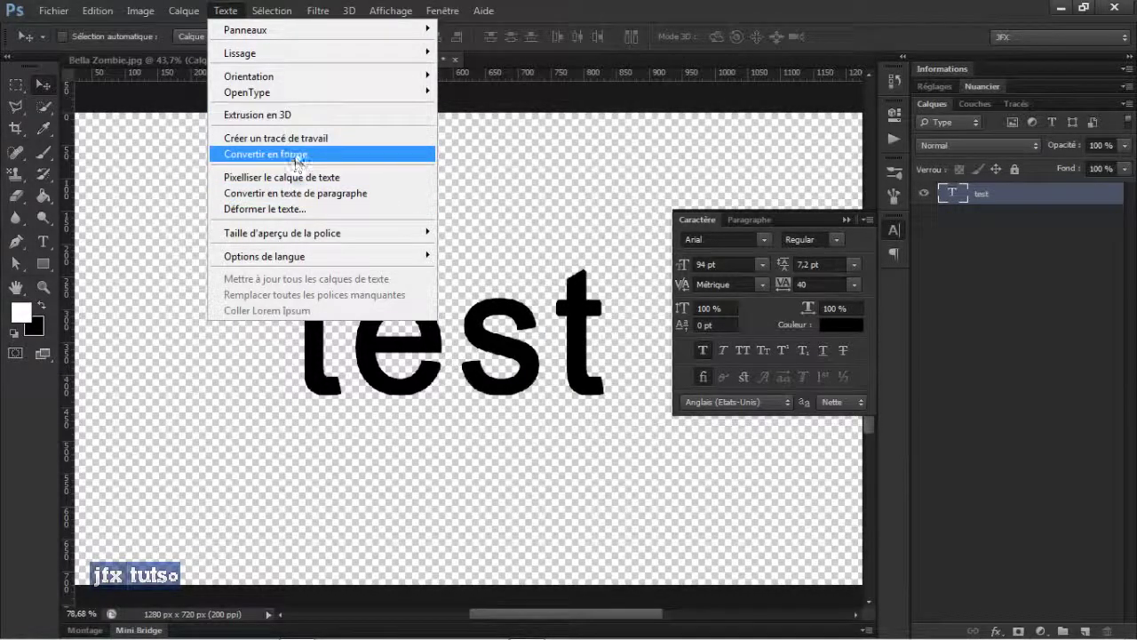
click(295, 156)
click(595, 265)
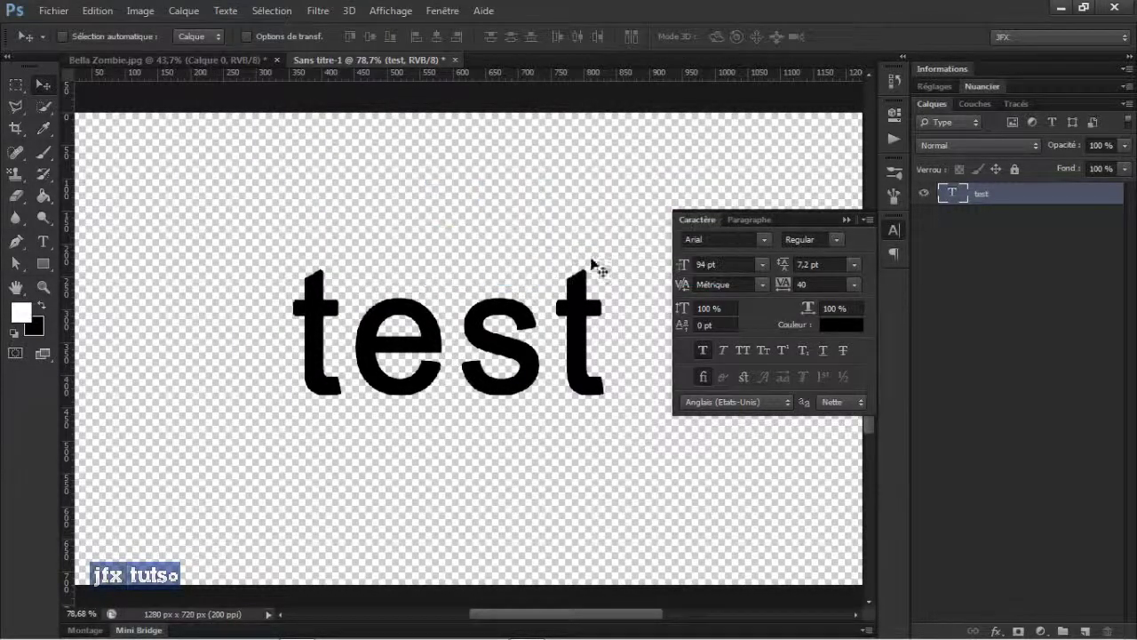
click(229, 11)
click(253, 154)
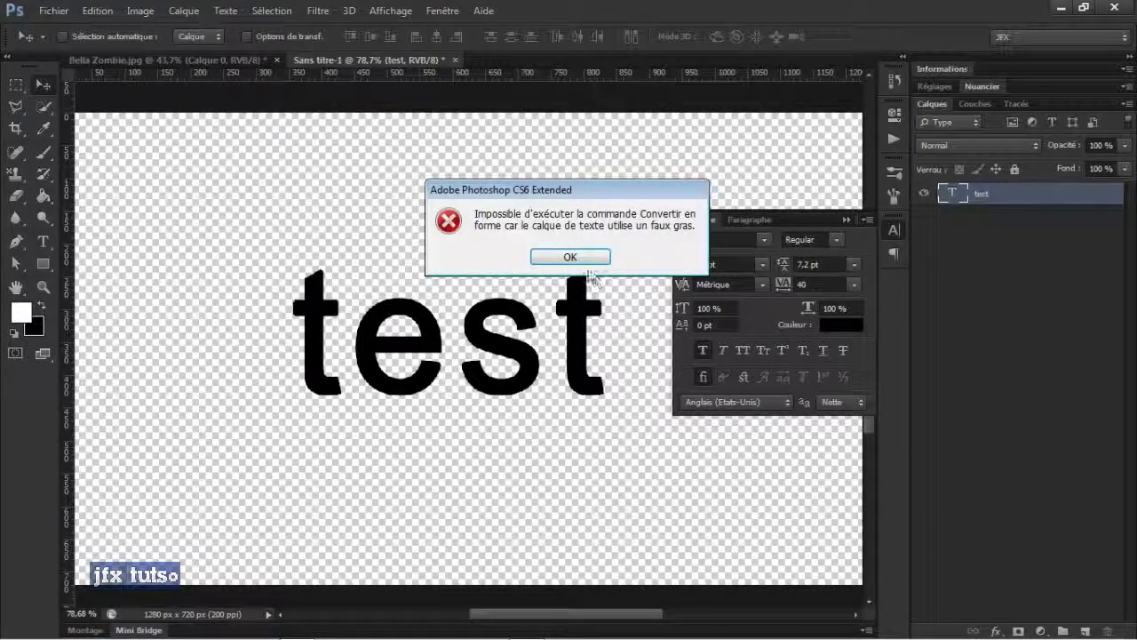
click(587, 260)
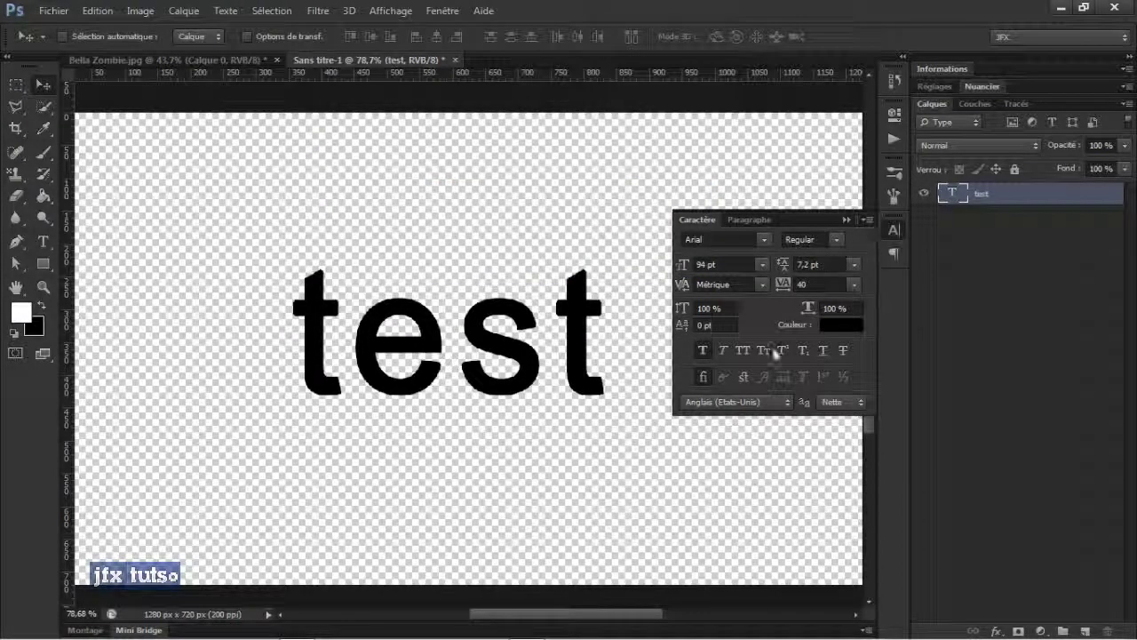
Turn off faux bold on the "test" text and create a work path from the text layer.
click(703, 351)
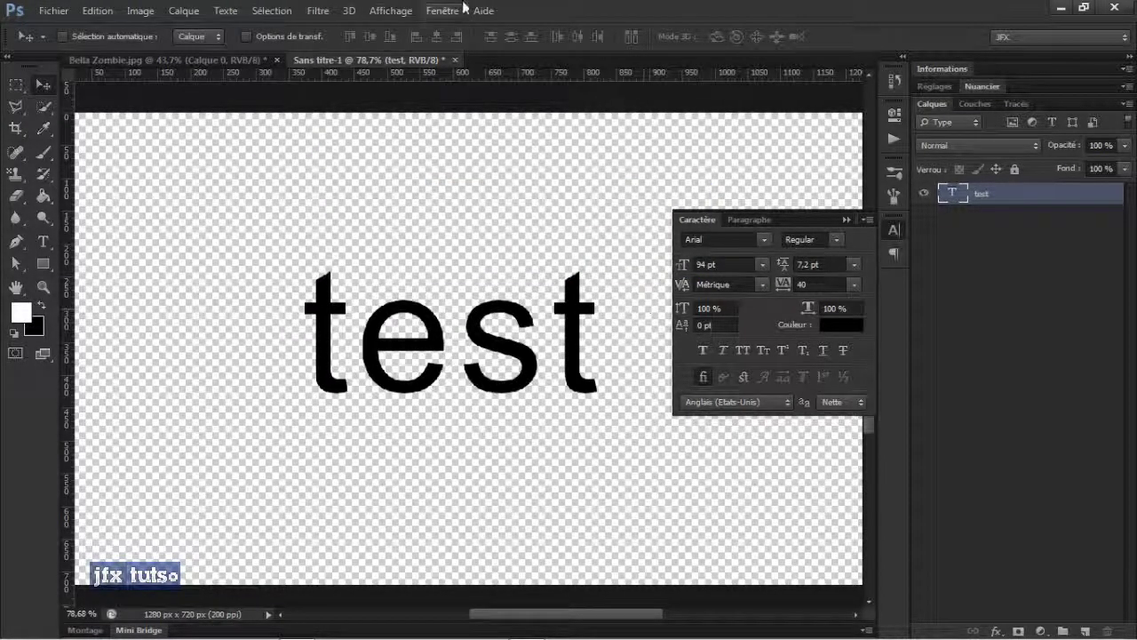
click(240, 11)
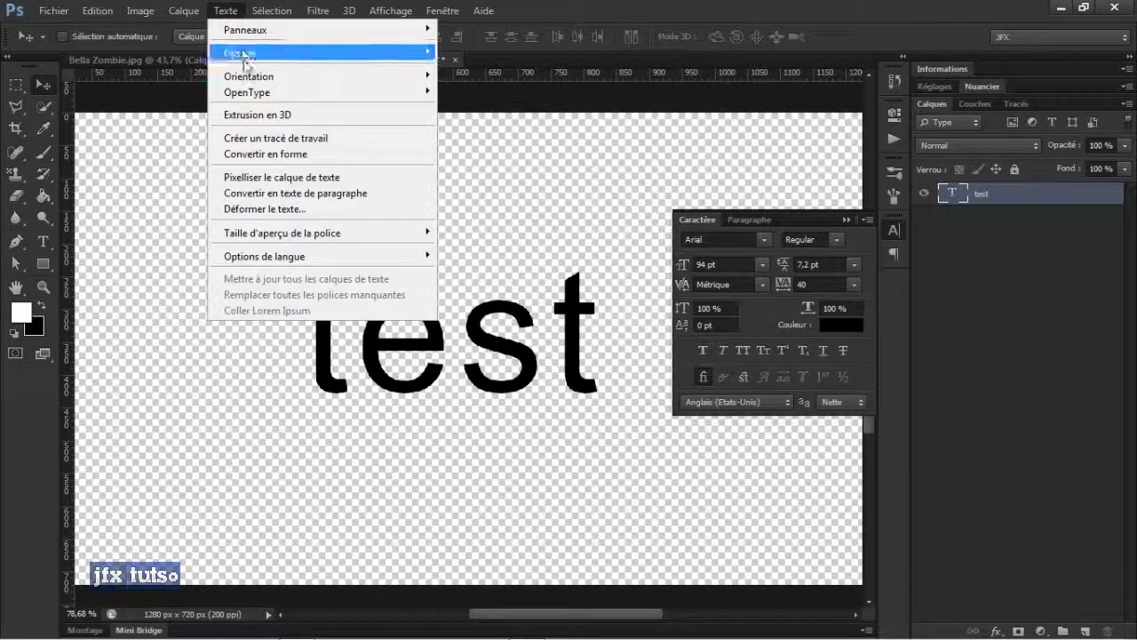
click(256, 140)
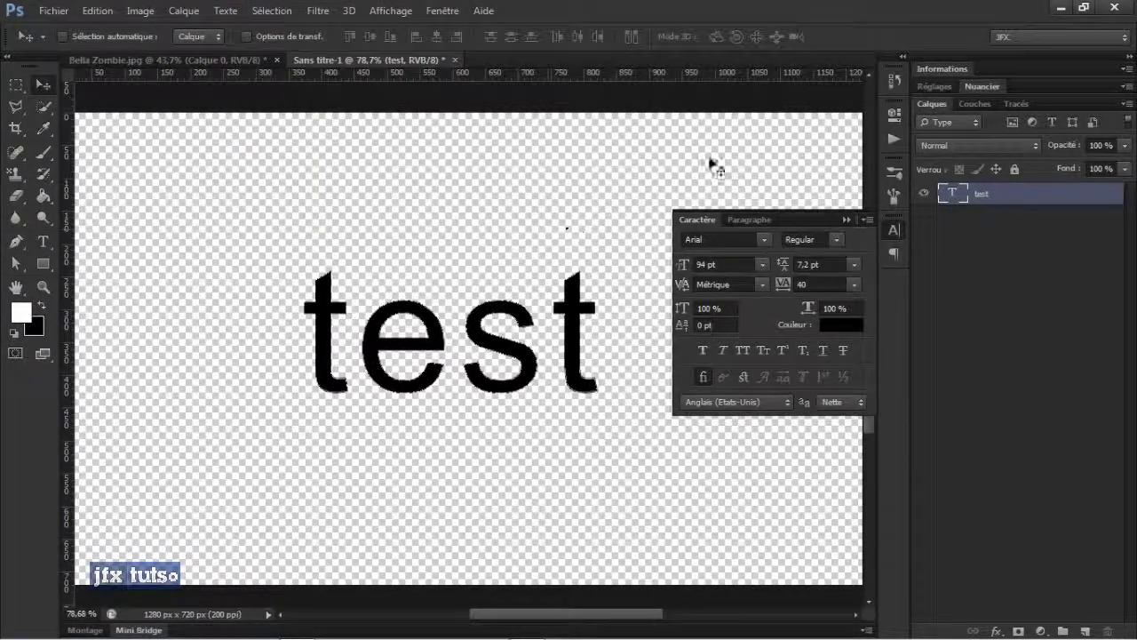
Hide the "test" text layer and select the outlines of all four letters in the work path.
click(928, 194)
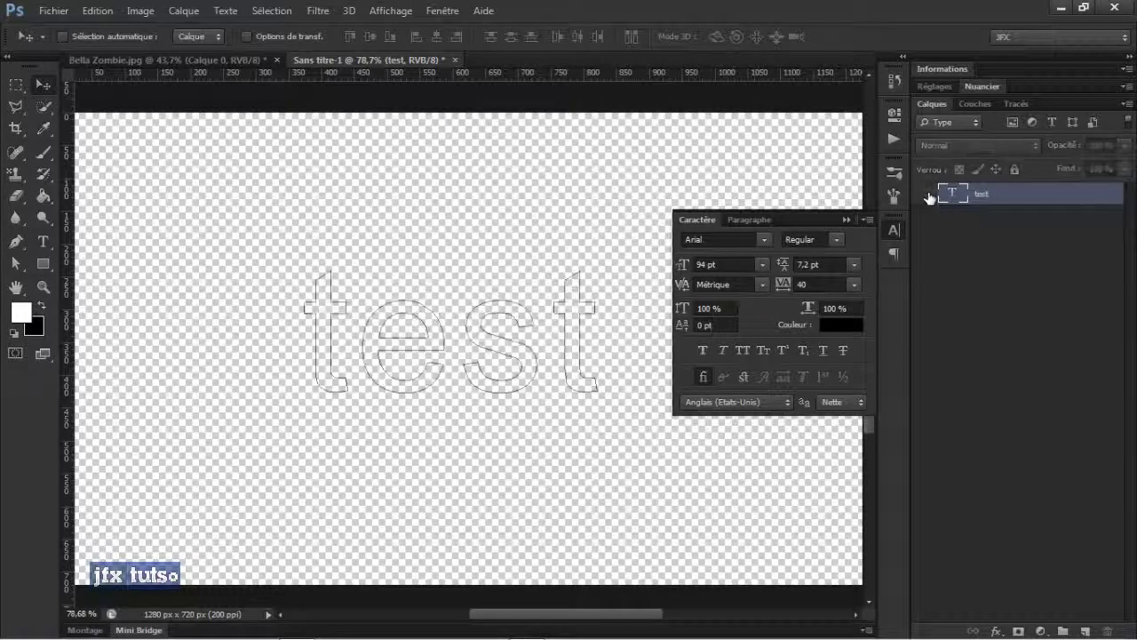
scroll(548, 338, up, 2)
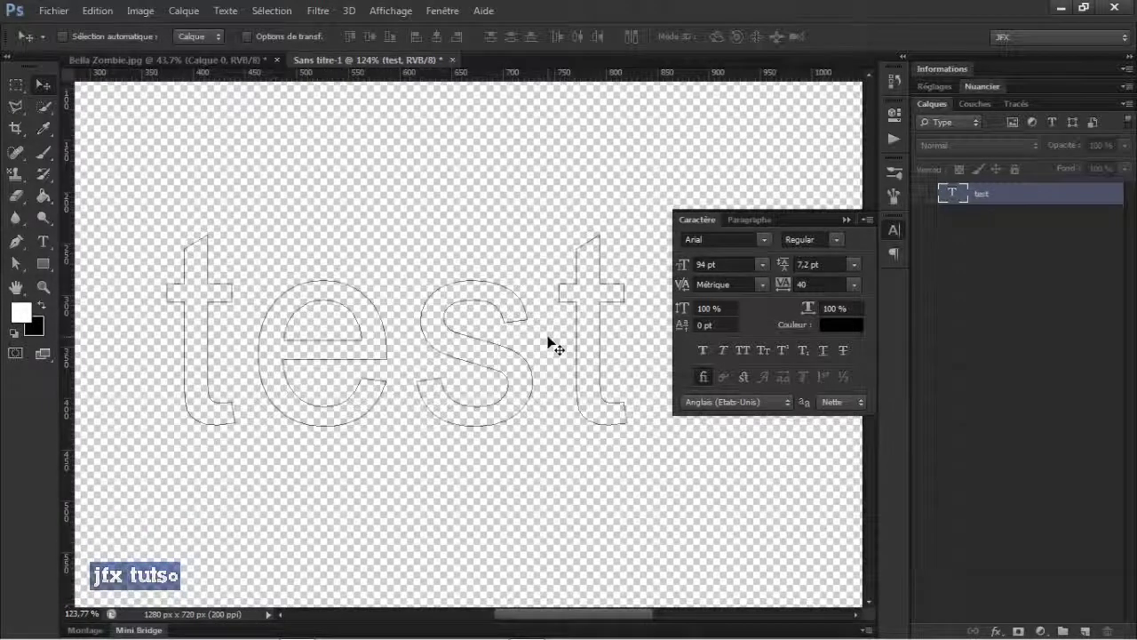
scroll(548, 338, down, 1)
key(a)
drag(628, 238, 171, 466)
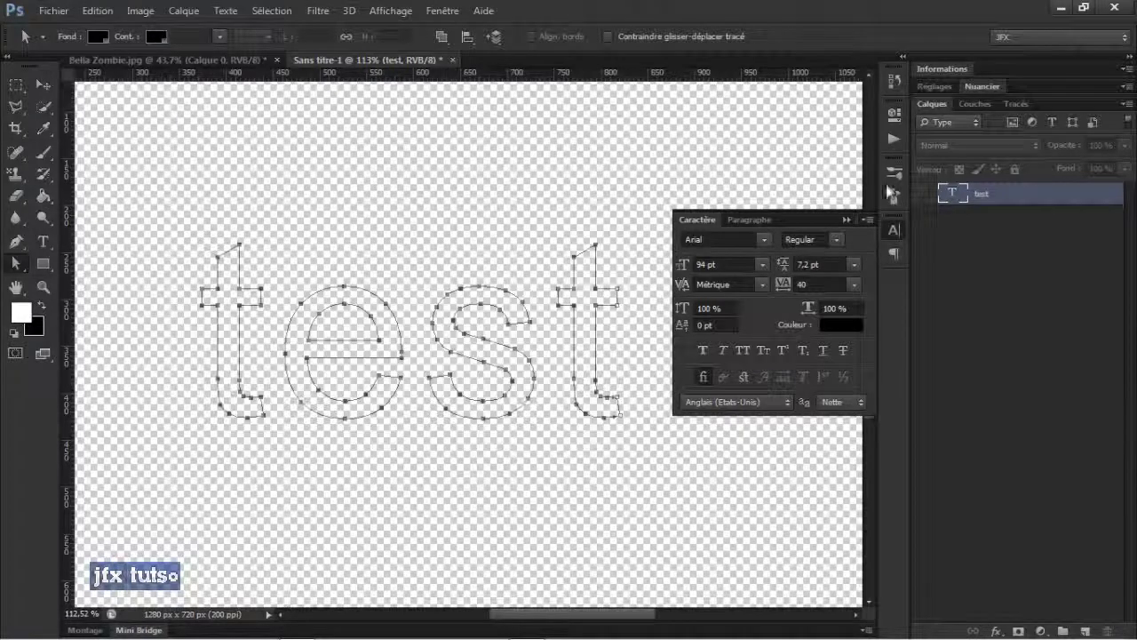
click(846, 221)
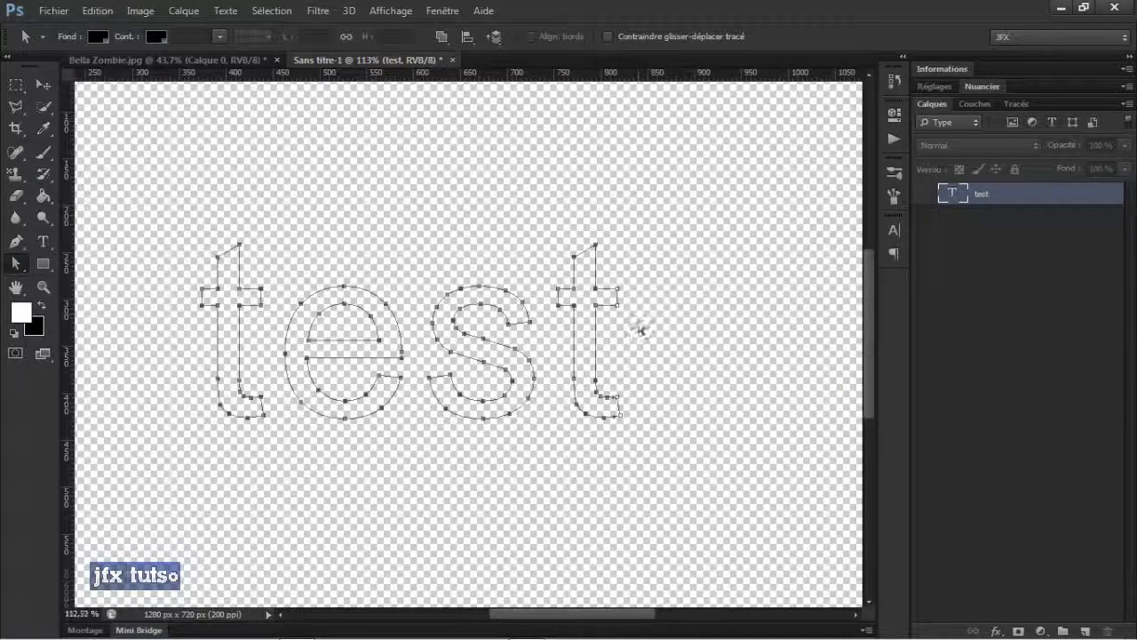
scroll(640, 327, right, 2)
scroll(639, 327, left, 5)
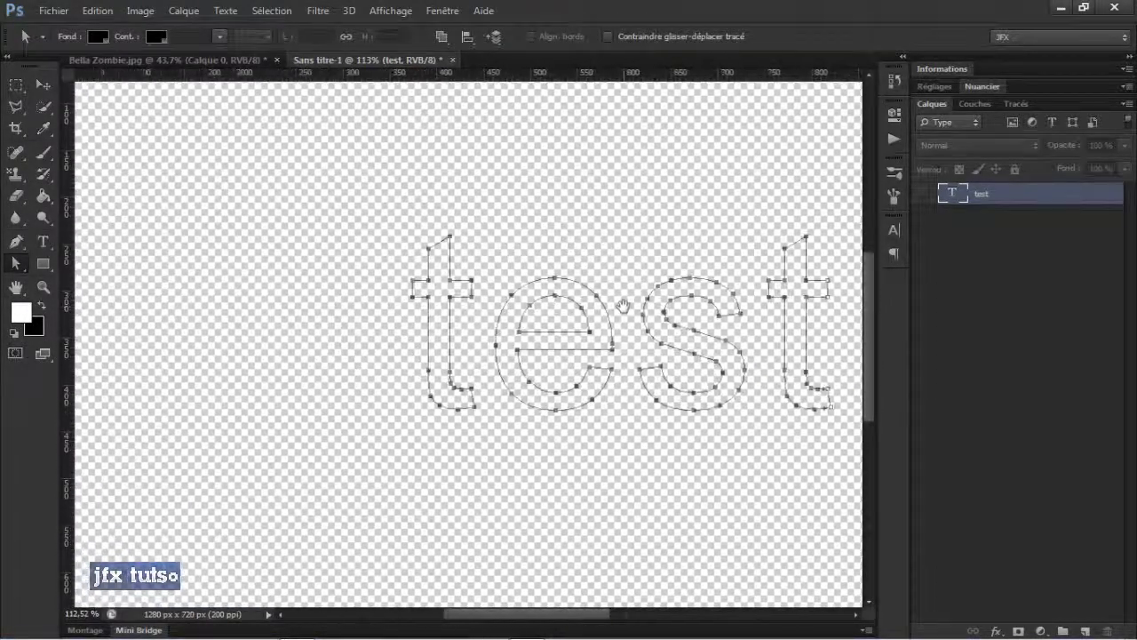
scroll(624, 307, right, 3)
Check the options for exporting the "test" work path to Illustrator and cancel the export.
click(46, 8)
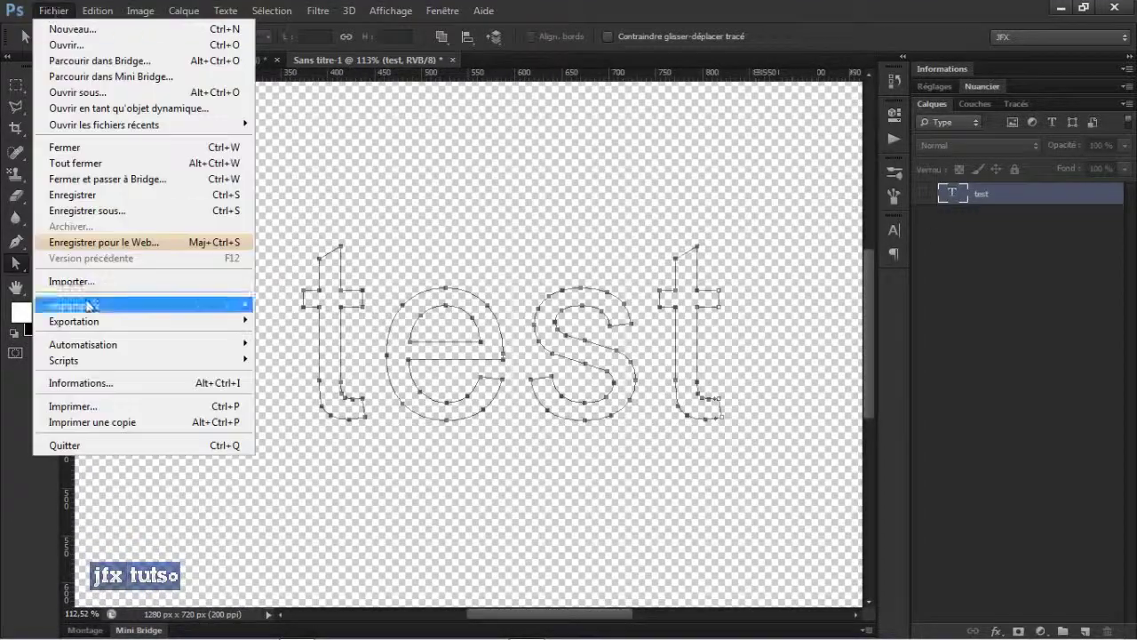
mouse_move(112, 321)
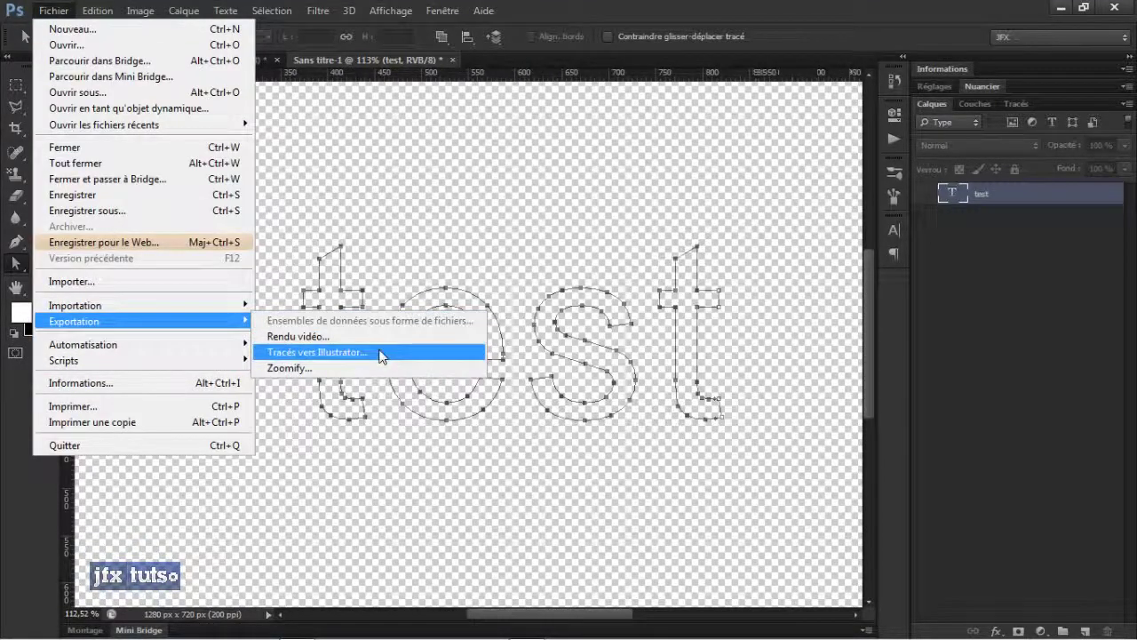
click(380, 352)
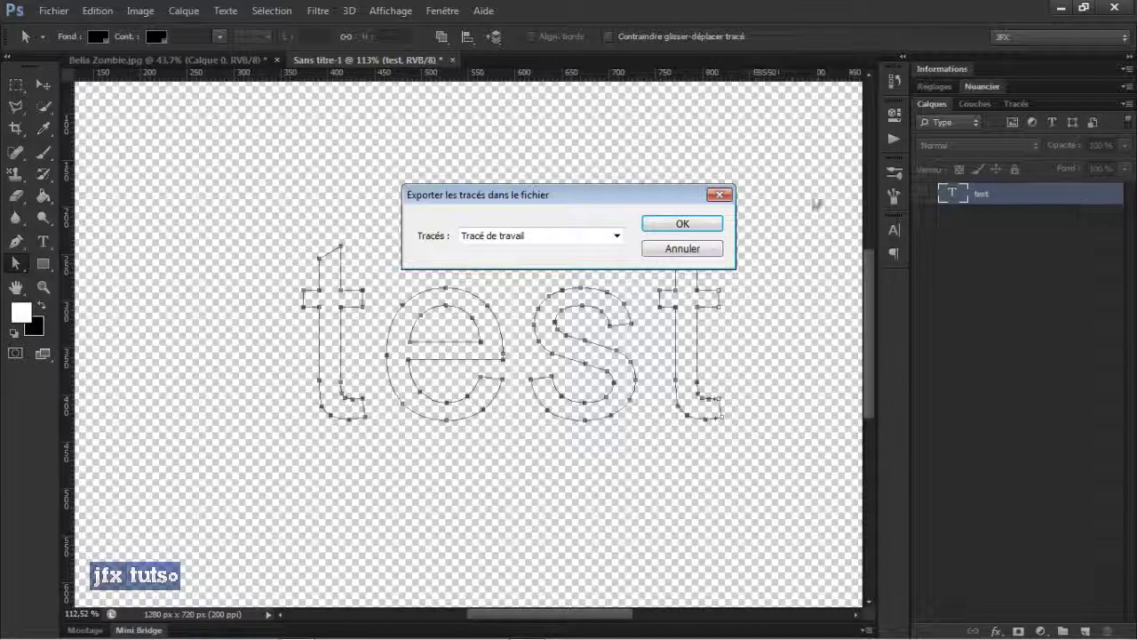
click(690, 250)
Try to duplicate the final "t" outline of the work path onto its own layer.
click(1018, 104)
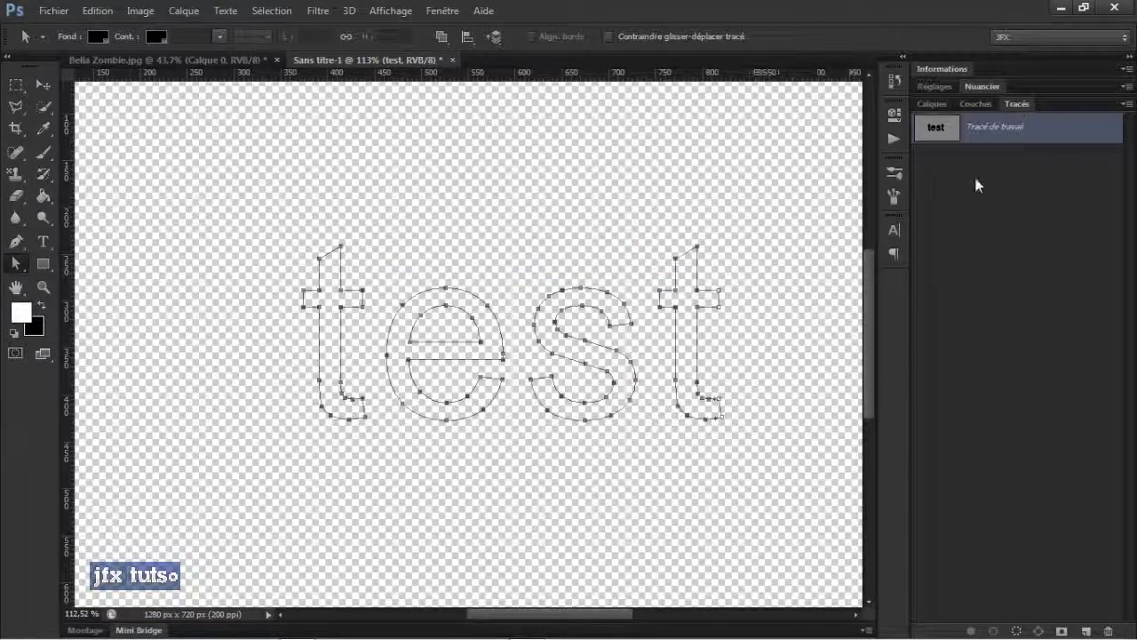
drag(756, 212, 658, 460)
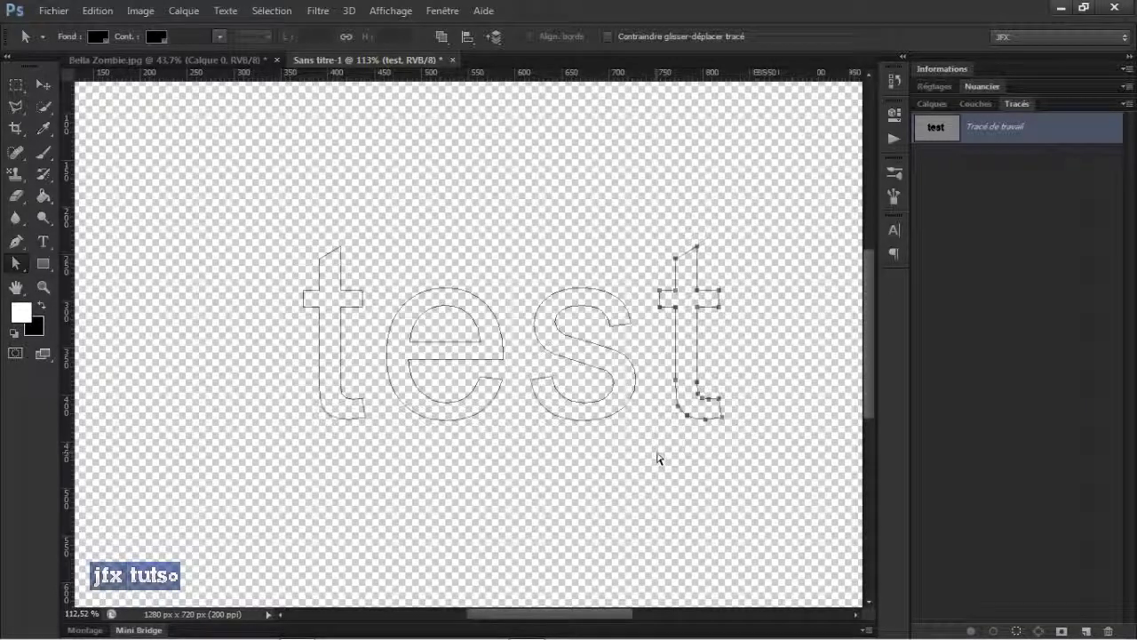
key(ctrl+j)
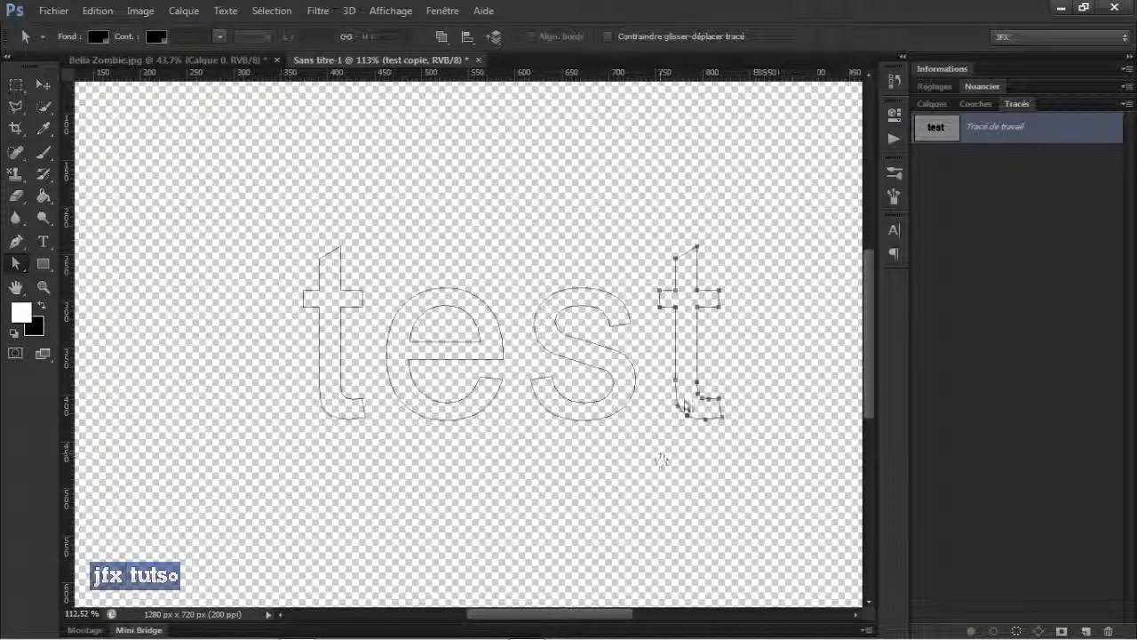
click(929, 103)
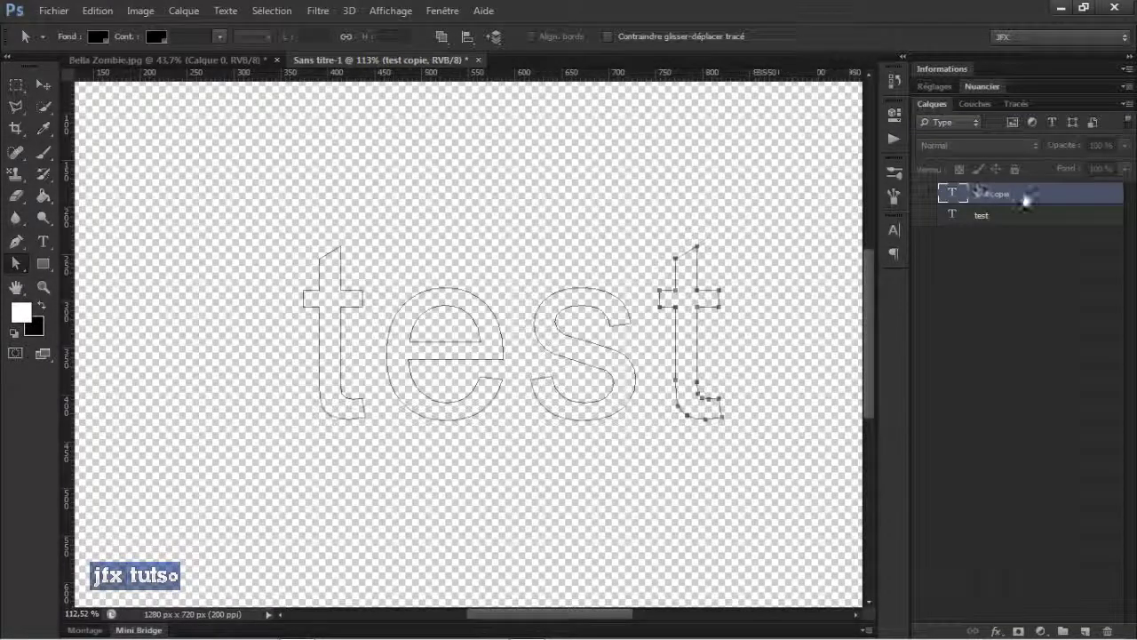
key(Delete)
key(ctrl+z)
Compare the two "test" text layers by toggling their visibility, and delete the "test copie" layer.
click(924, 194)
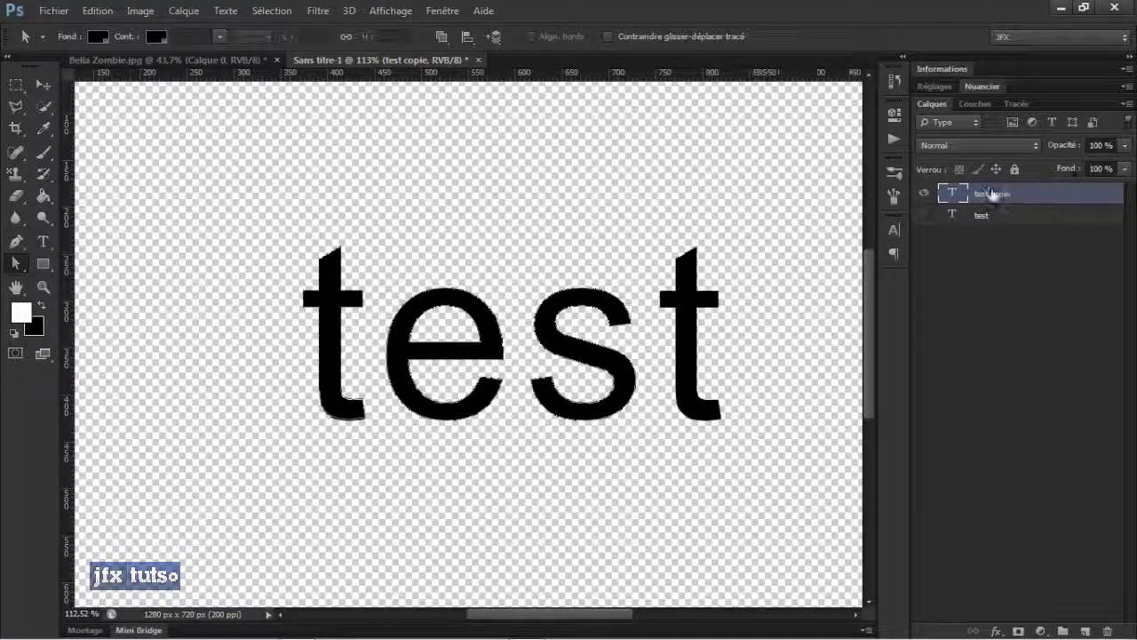
click(924, 215)
click(925, 193)
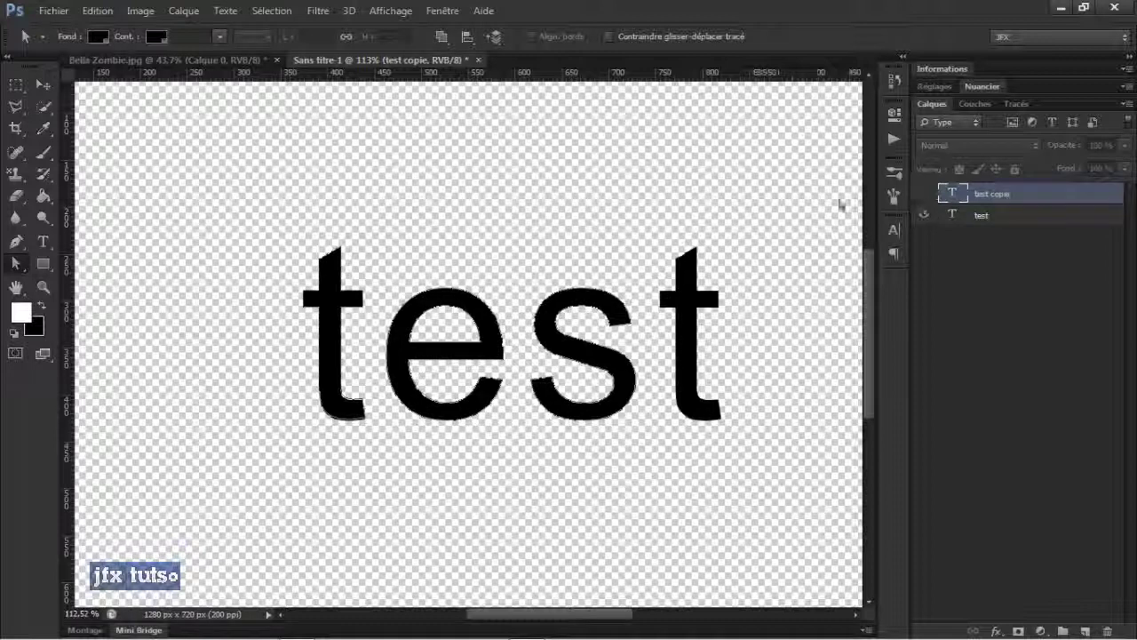
click(1013, 104)
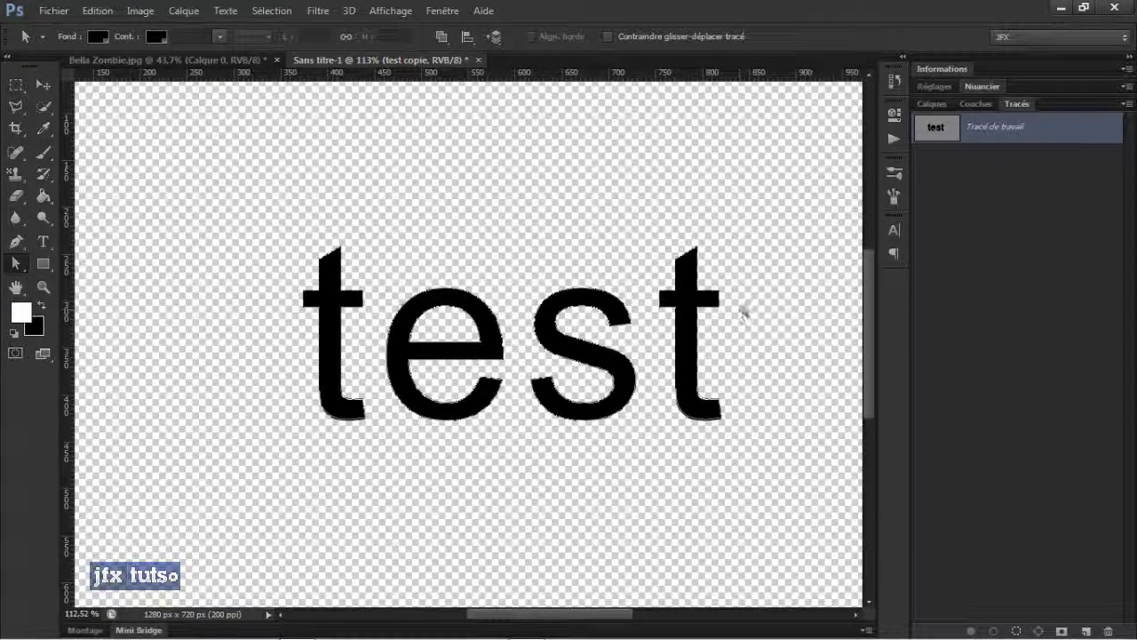
click(952, 182)
click(933, 104)
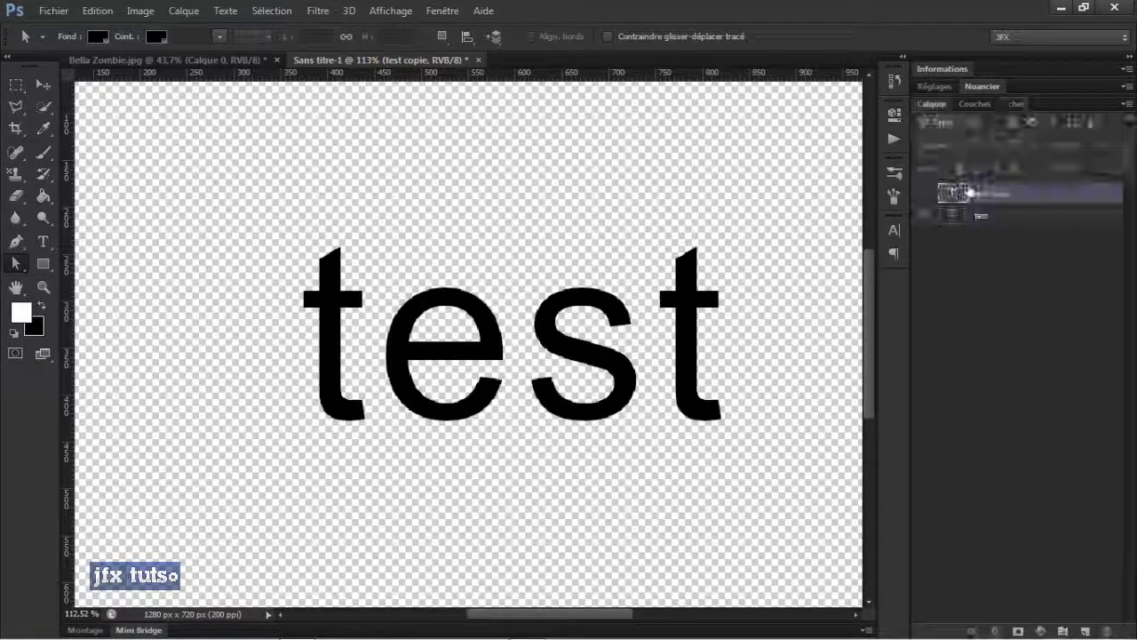
click(996, 196)
Reactivate the "test" work path and hide the text layer so only the outlines show.
click(1015, 104)
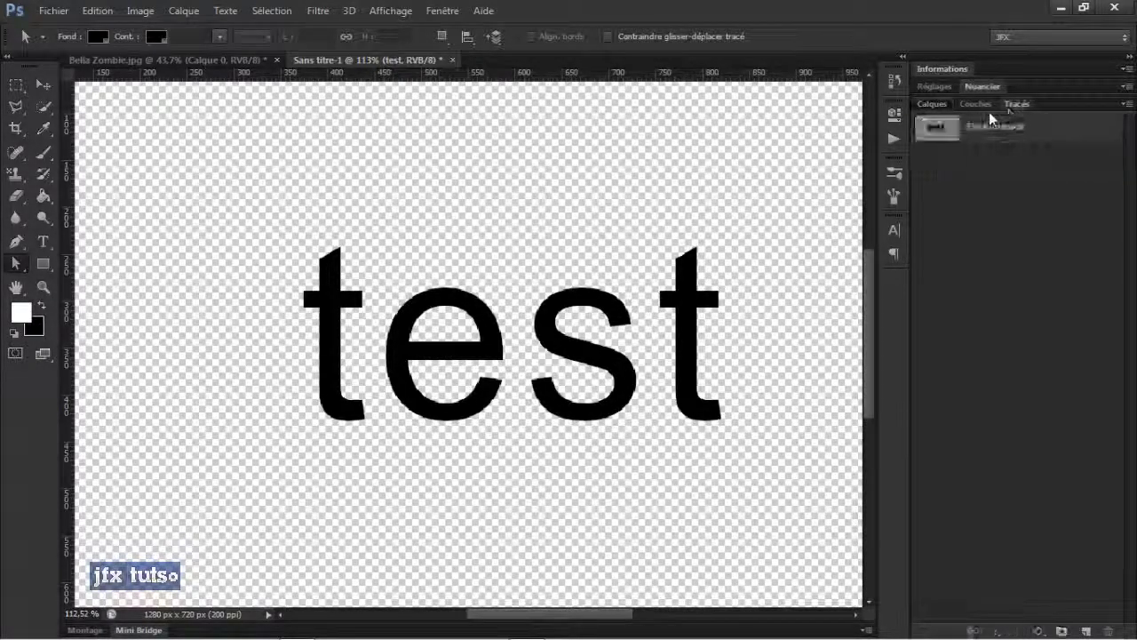
click(947, 123)
click(933, 104)
click(925, 194)
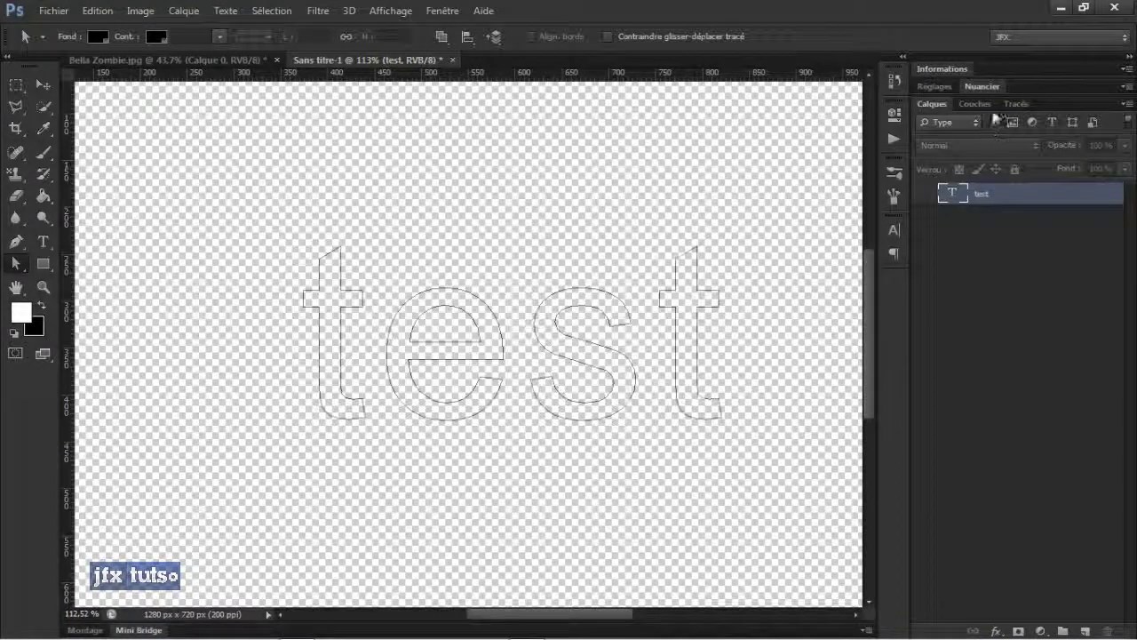
Create a new empty path and copy the final "t" outline from the work path into it.
click(1013, 104)
drag(775, 229, 656, 504)
click(1086, 631)
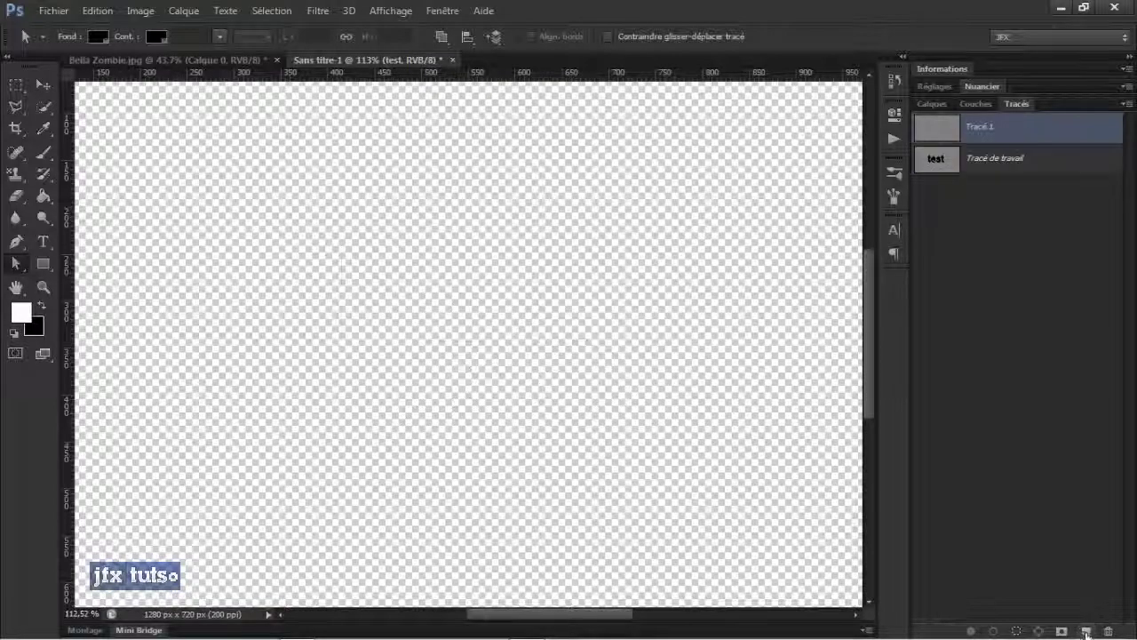
click(952, 169)
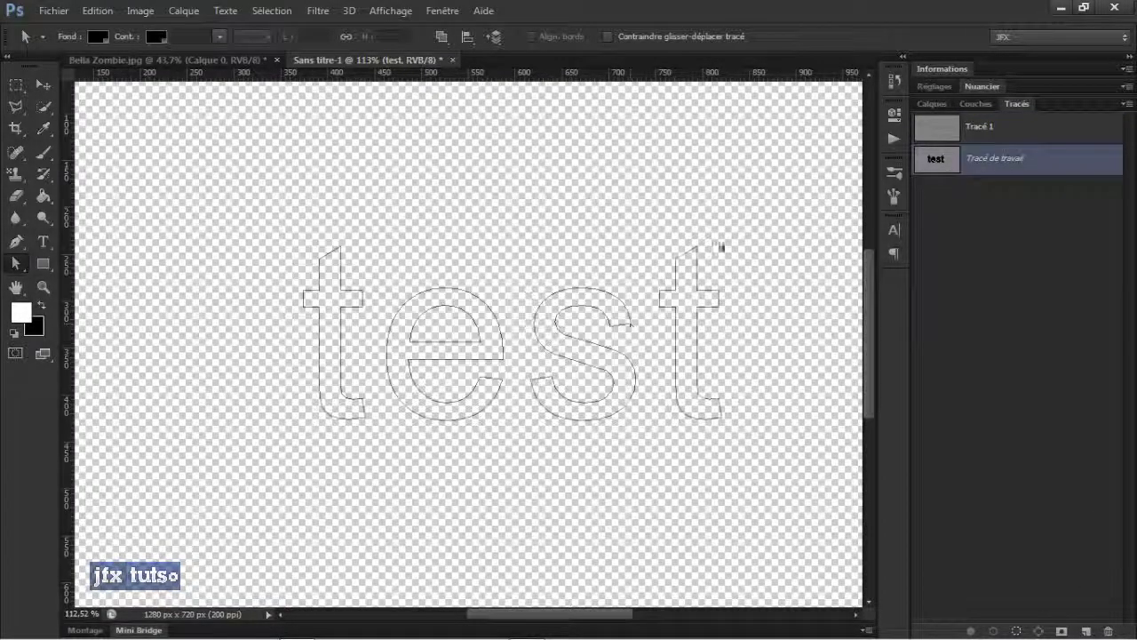
drag(760, 227, 655, 460)
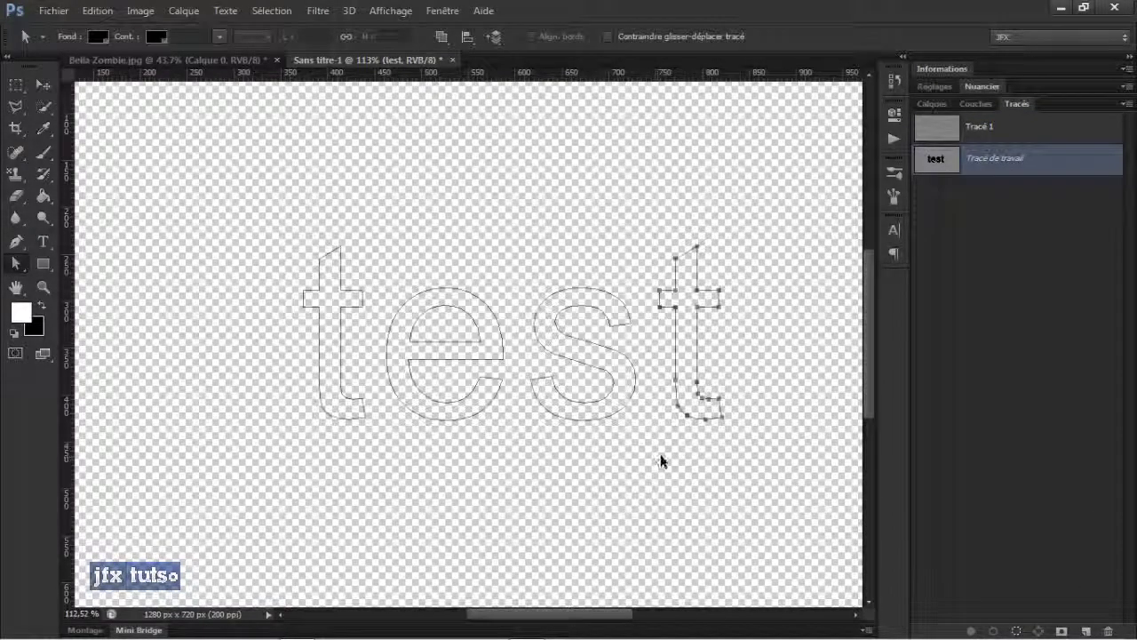
click(921, 132)
key(ctrl+v)
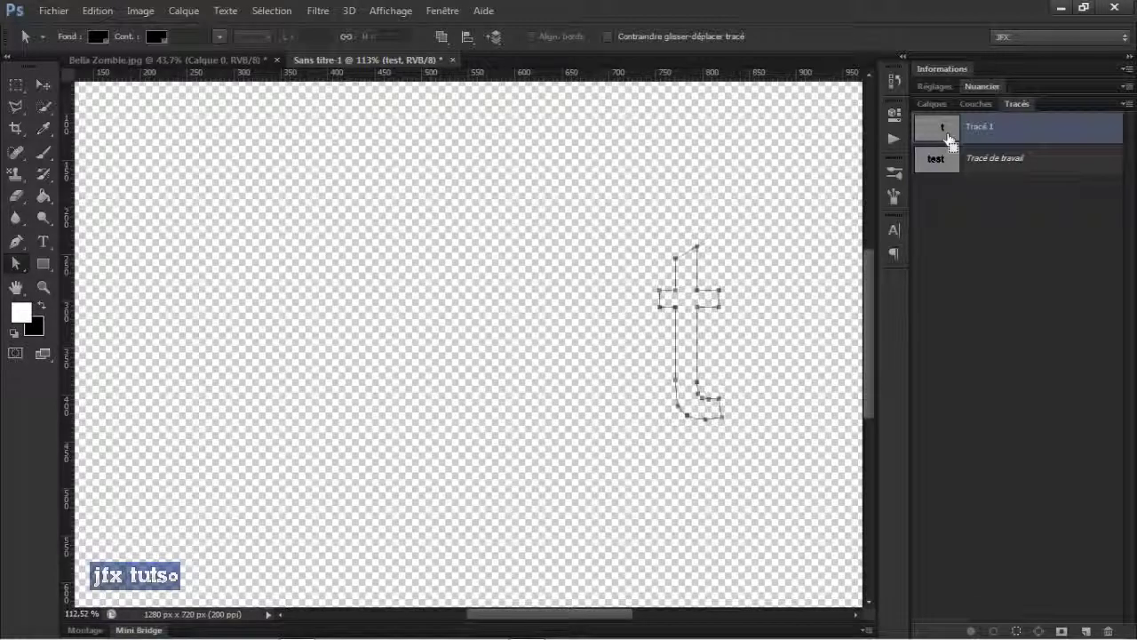
Delete the final "t" outline from the work path and view the two separate paths in turn.
drag(743, 214, 662, 464)
key(Delete)
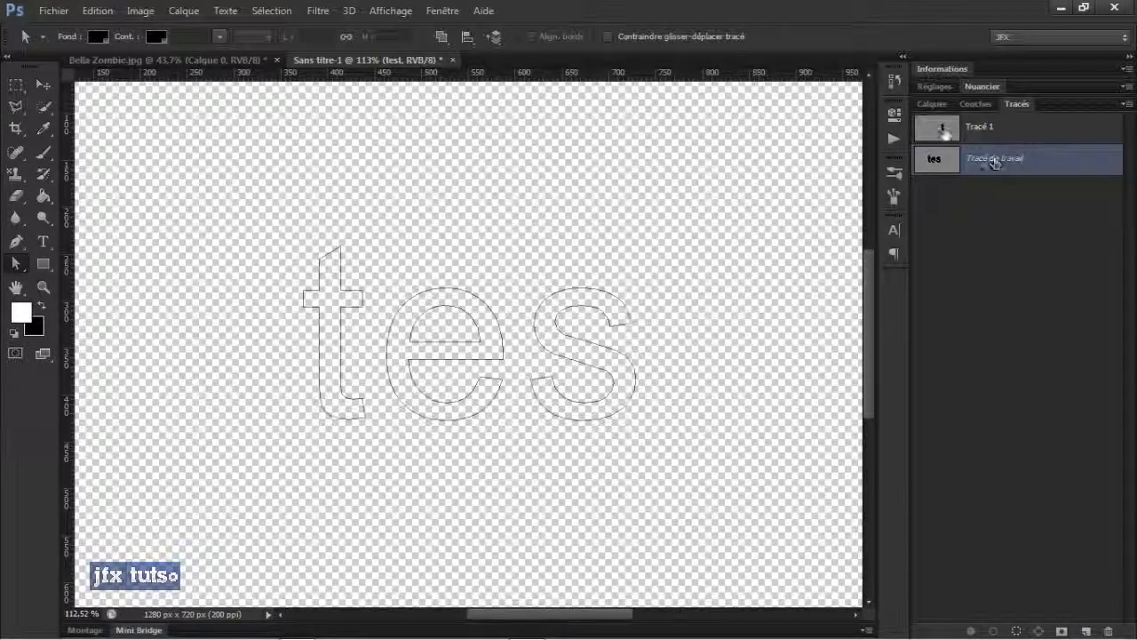
click(1000, 207)
click(967, 140)
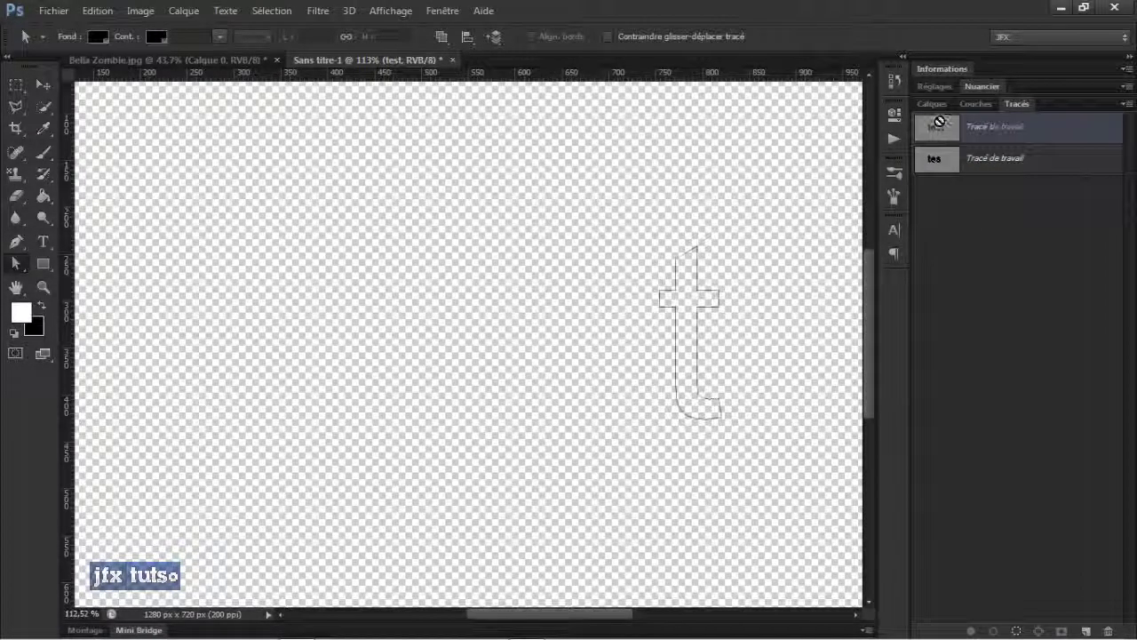
click(946, 162)
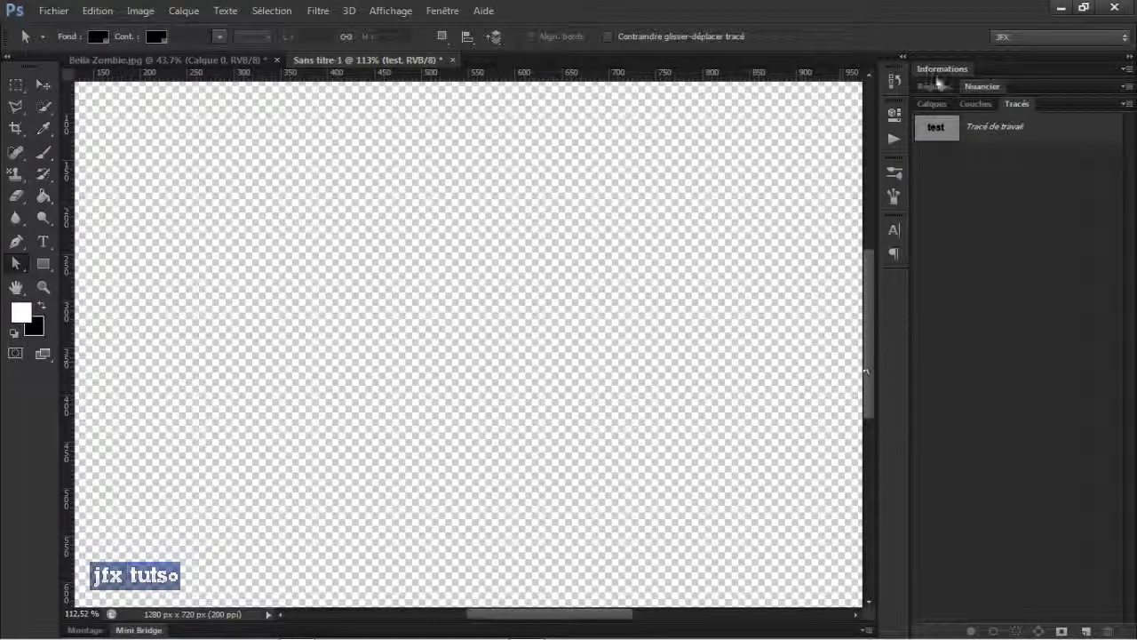
Activate the "test" work path and start exporting paths to Illustrator with "Tracé de travail" chosen.
click(935, 129)
click(60, 11)
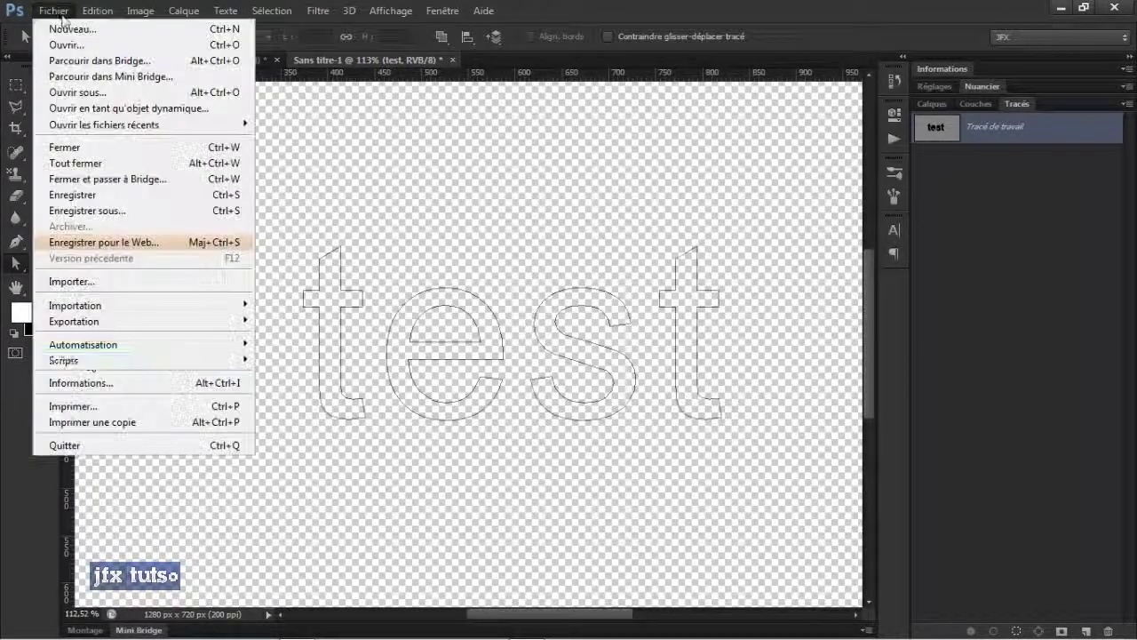
mouse_move(98, 321)
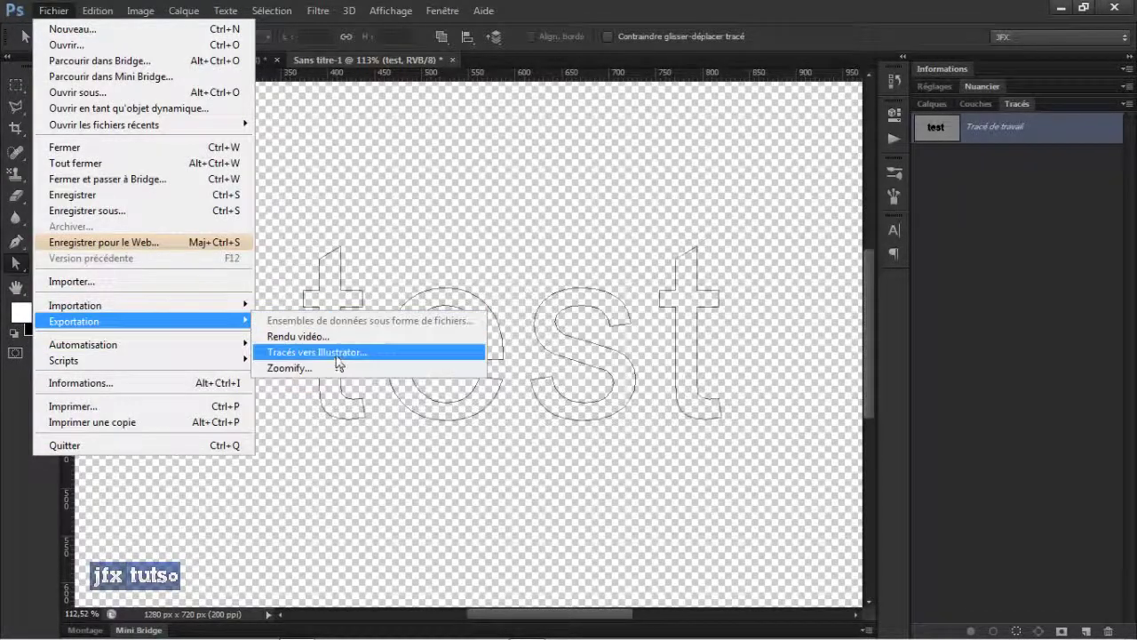
click(311, 352)
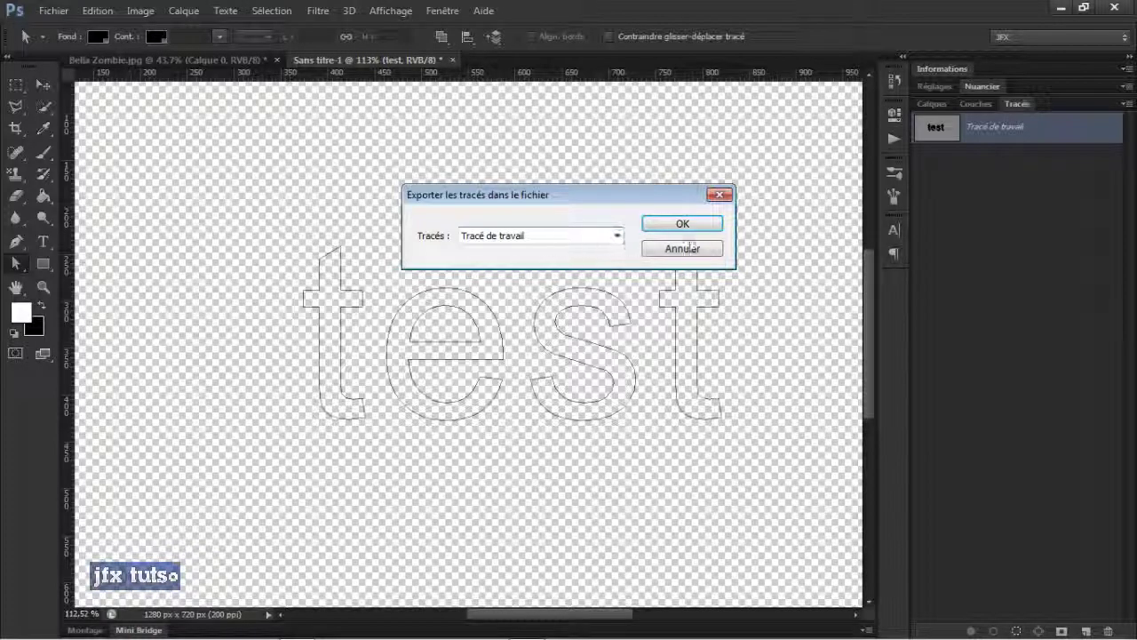
click(615, 235)
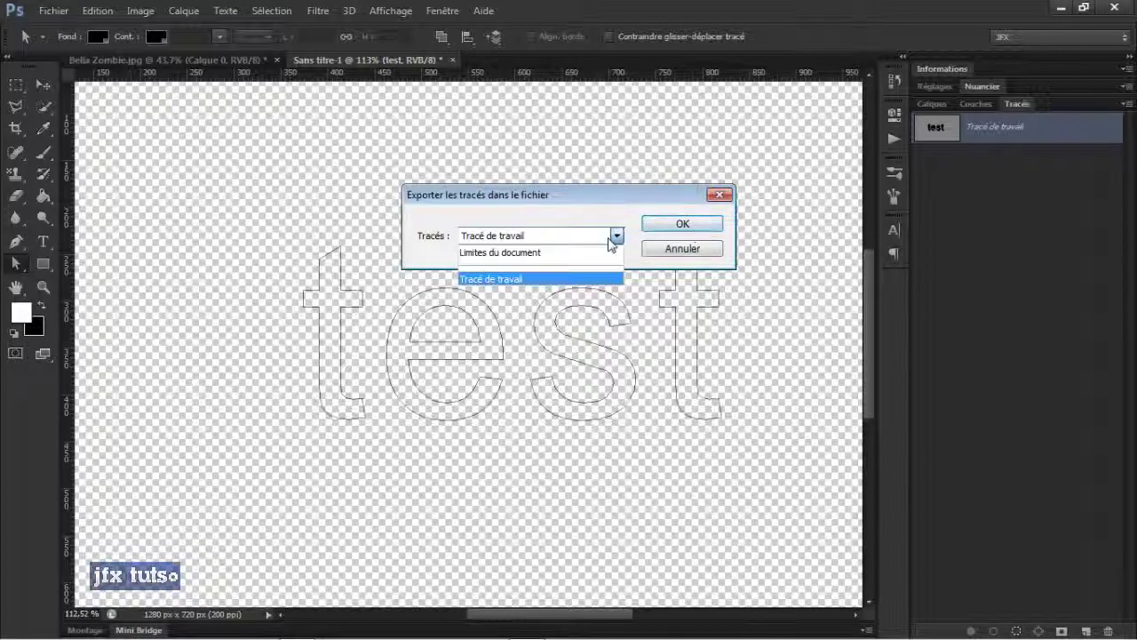
click(578, 277)
click(679, 225)
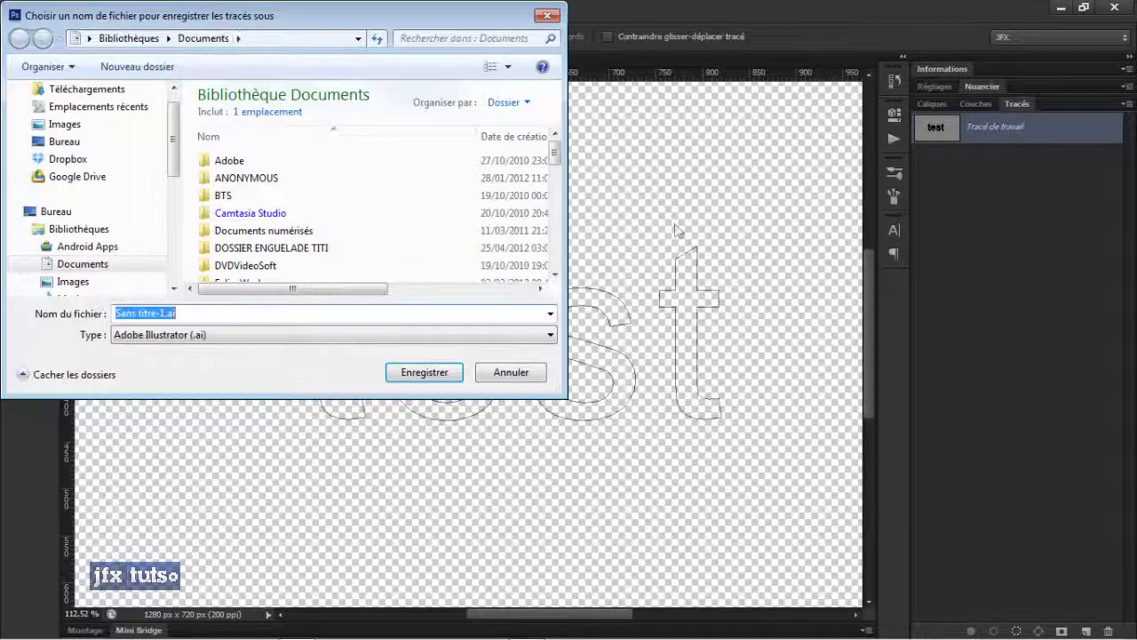
Check the file type and file name offered for saving the exported paths, and cancel the save.
click(186, 336)
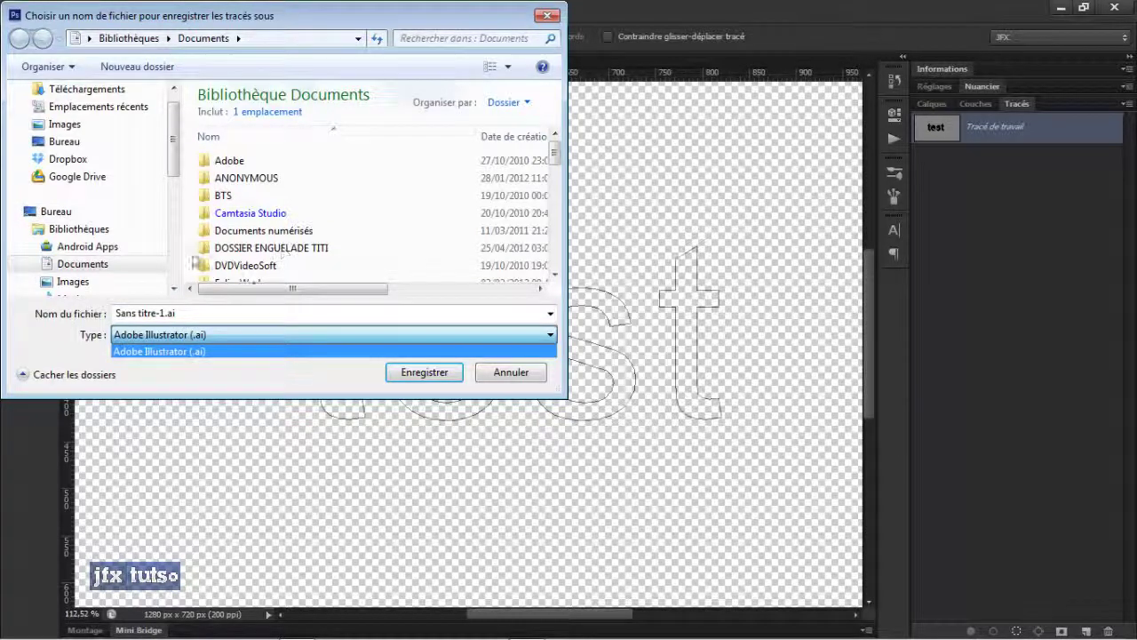
click(179, 318)
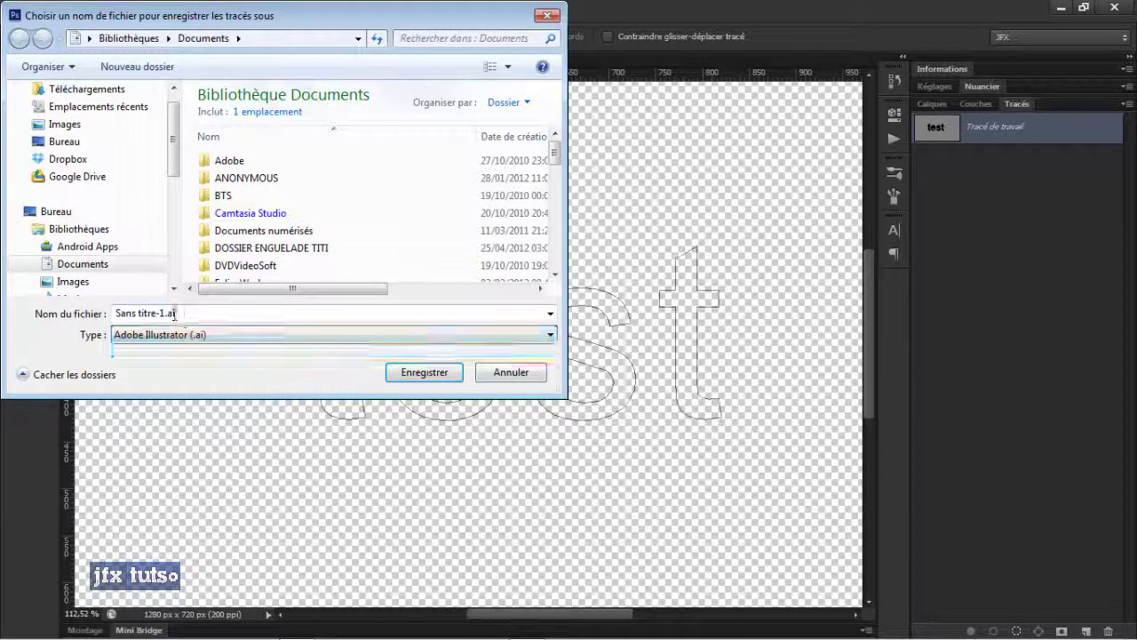
key(alt+n)
click(518, 377)
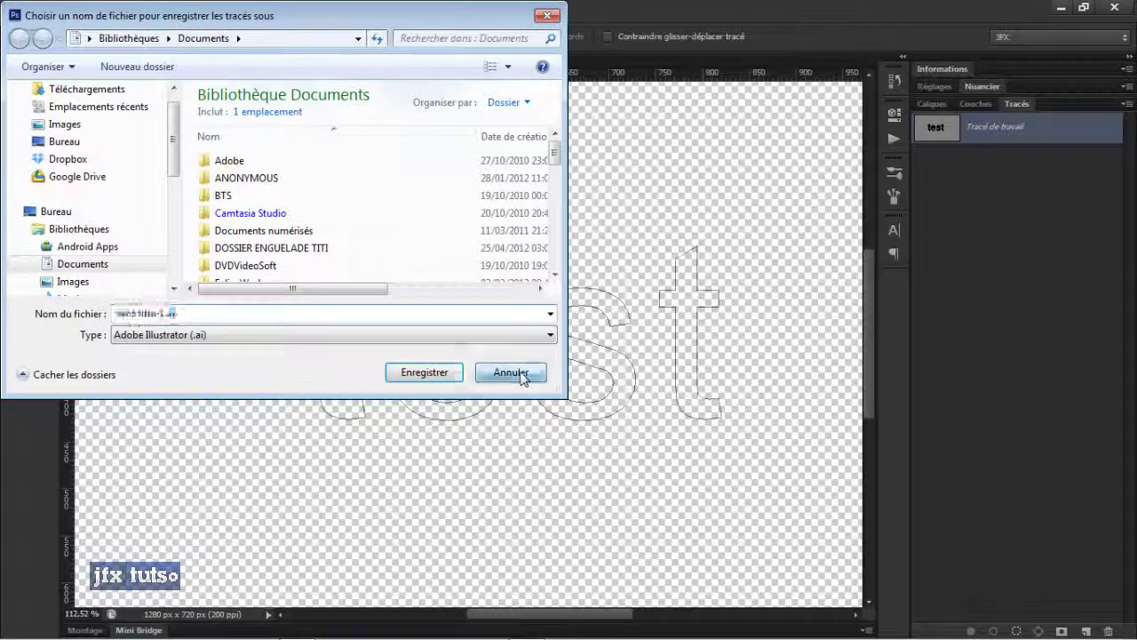